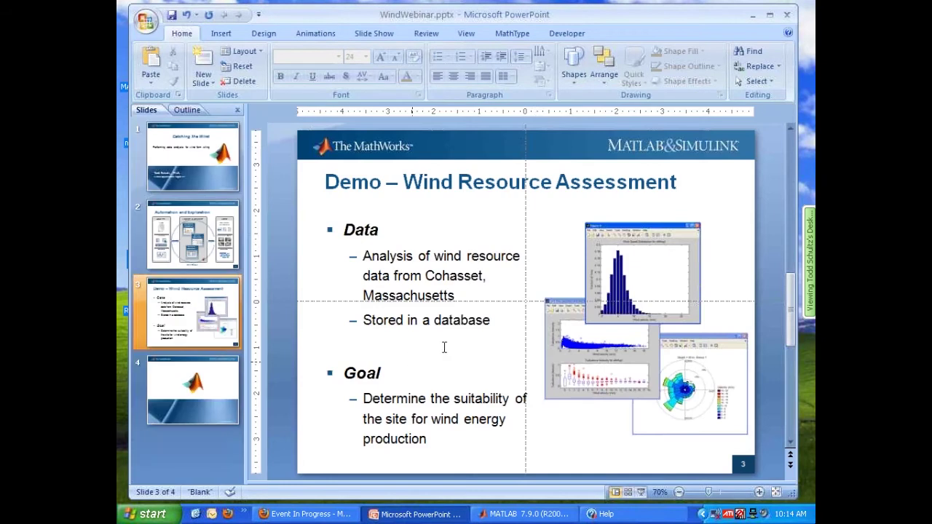
- Minimize PowerPoint to reveal the WindAssessmentDA.m script in MATLAB's Editor
left_click(752, 15)
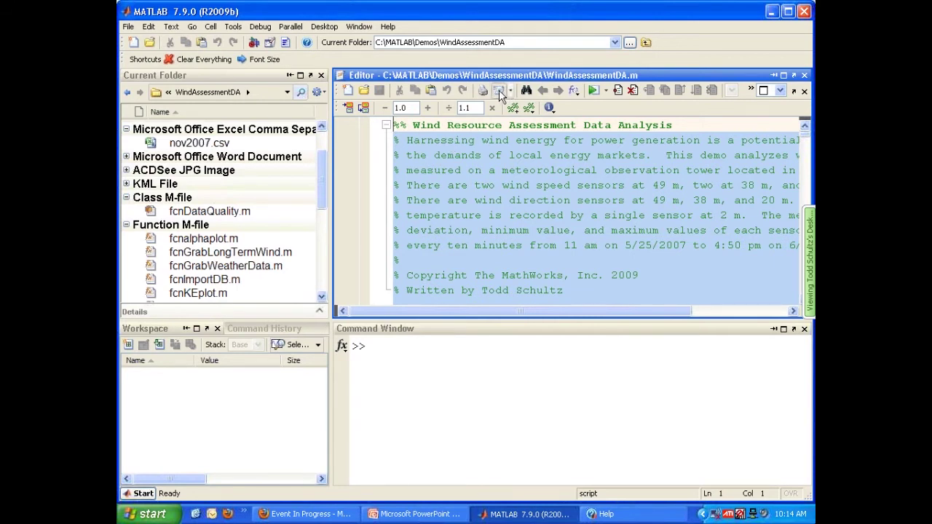
- Publish WindAssessmentDA.m to an HTML report with a Contents list of sections
left_click(500, 93)
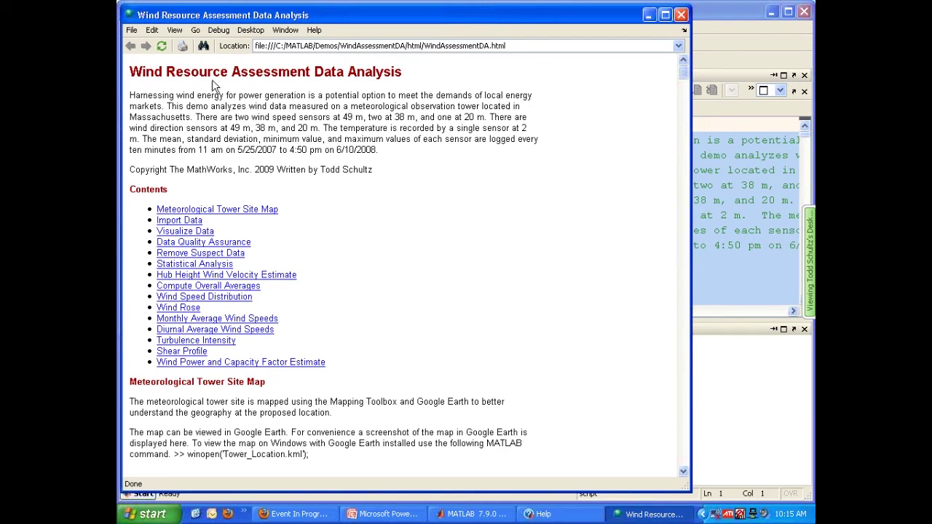
- Scroll the report to the Meteorological Tower Site Map and its Google Earth image
left_click_drag(130, 72, 208, 71)
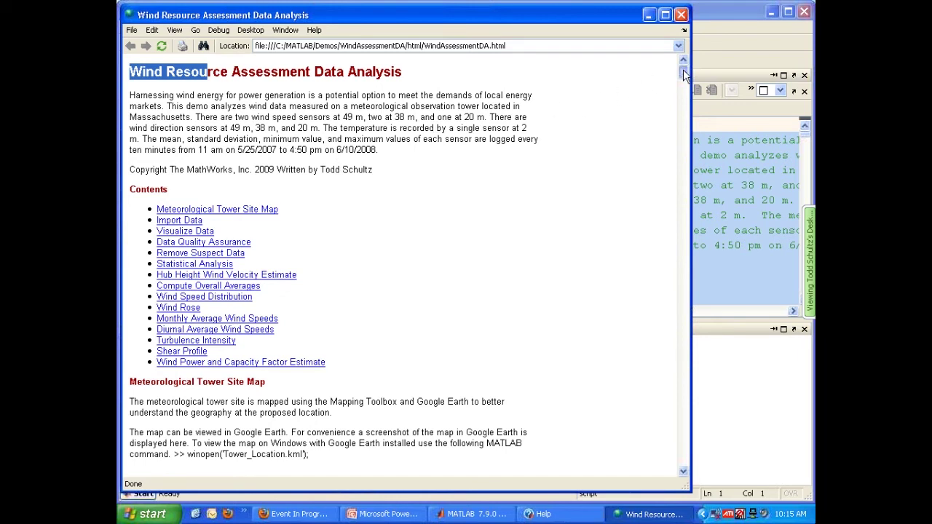
left_click_drag(683, 71, 685, 95)
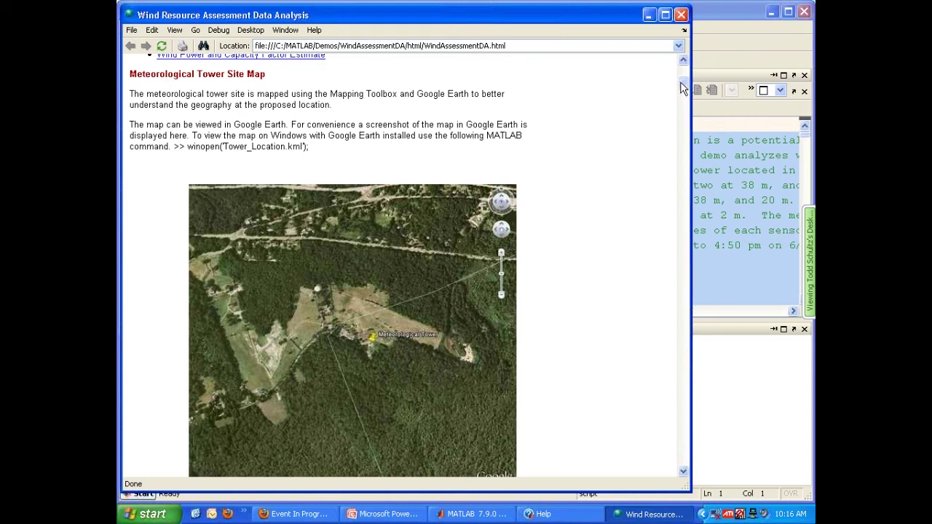
- Scroll to the Visualize Data plots of velocity, direction and temperature, May-07 to May-08
left_click_drag(680, 82, 682, 96)
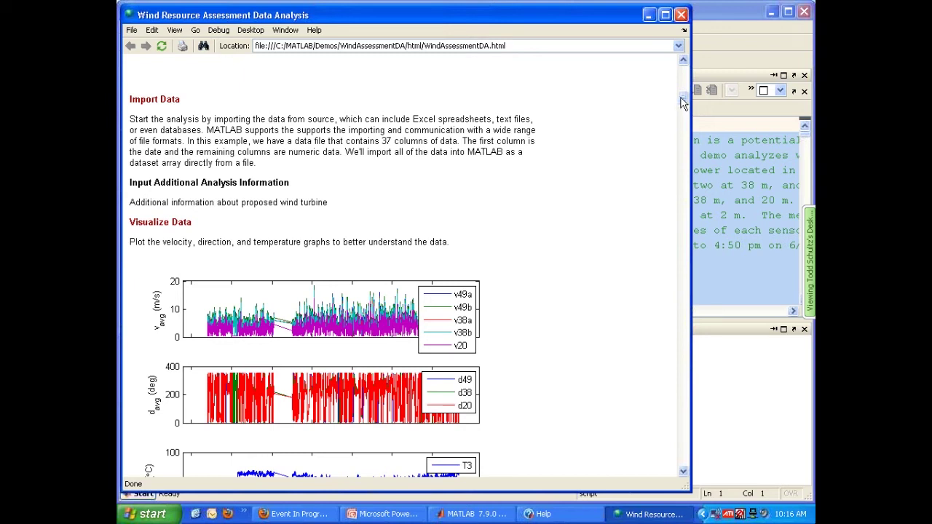
left_click_drag(681, 102, 681, 103)
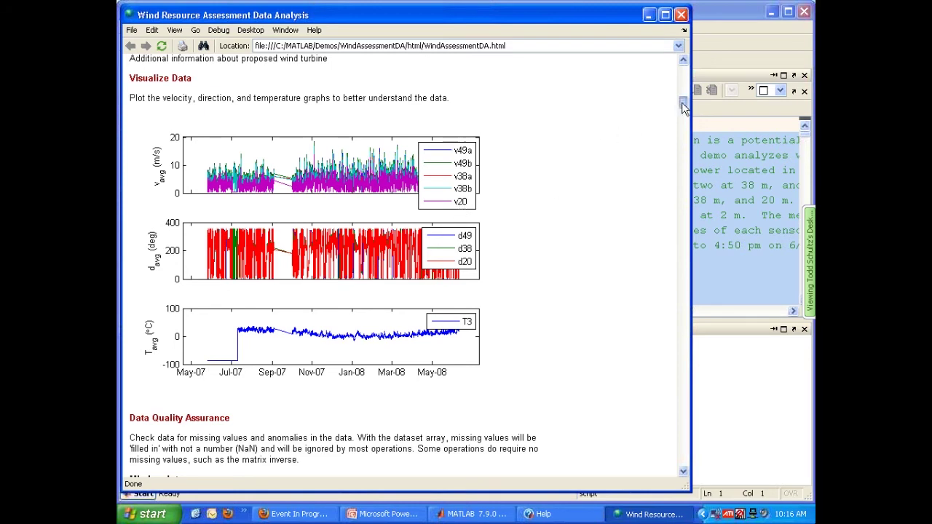
- Scroll to Abnormal temperature values, showing 6668 abnormal values and the test-results plot
left_click_drag(683, 104, 683, 117)
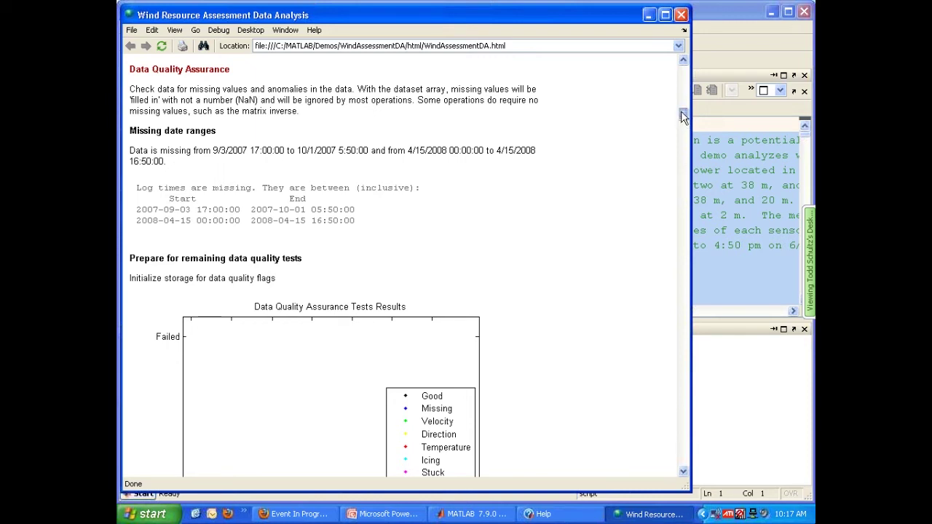
scroll(683, 114, "down", 1)
left_click_drag(682, 114, 682, 121)
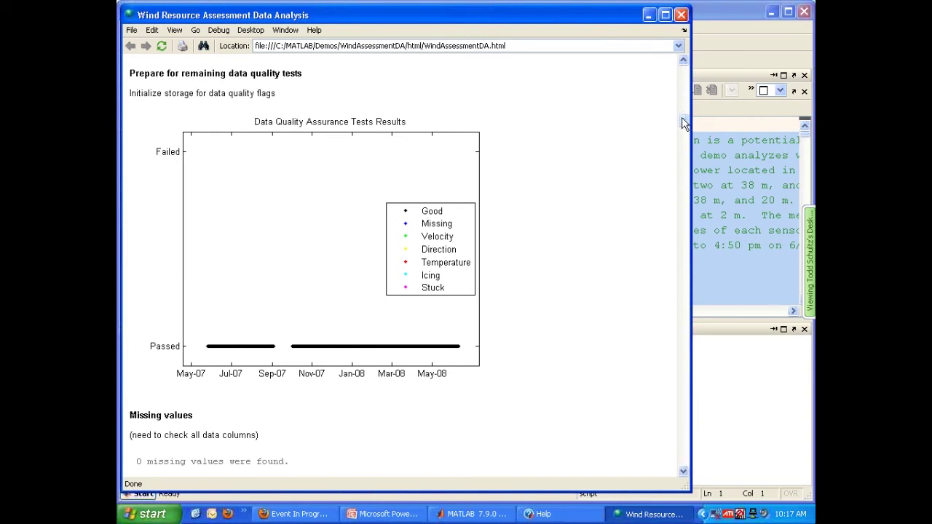
left_click_drag(683, 122, 683, 166)
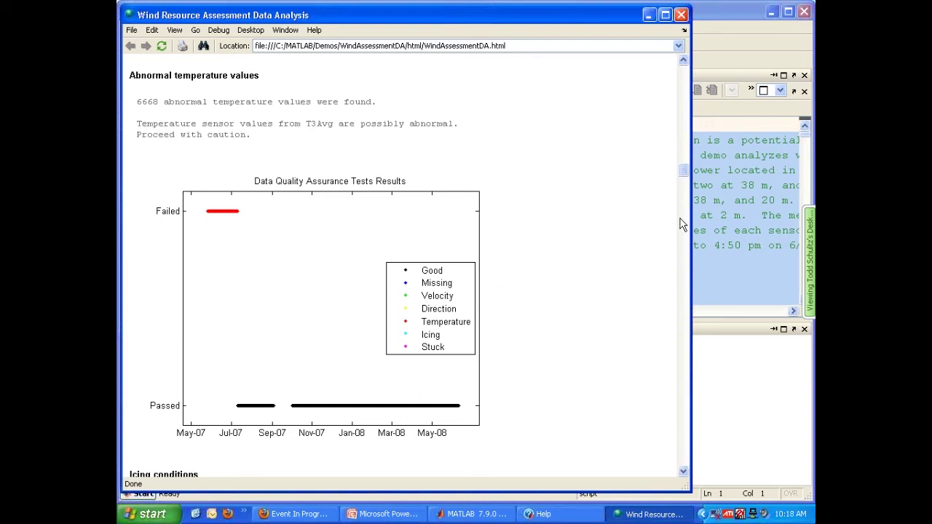
- Scroll past icing and stuck sensor tests to Remove Suspect Data (85.2% passed)
left_click_drag(682, 171, 680, 186)
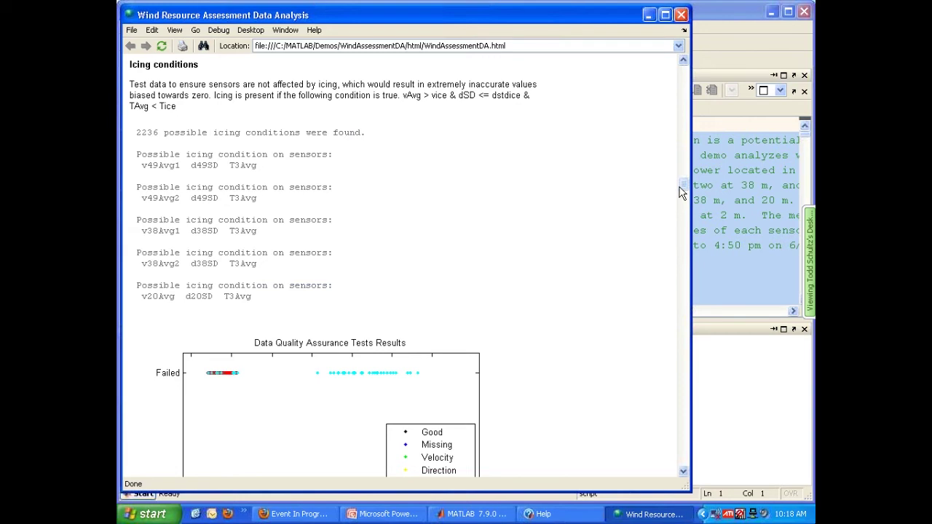
left_click_drag(680, 185, 682, 188)
scroll(388, 308, "down", 1)
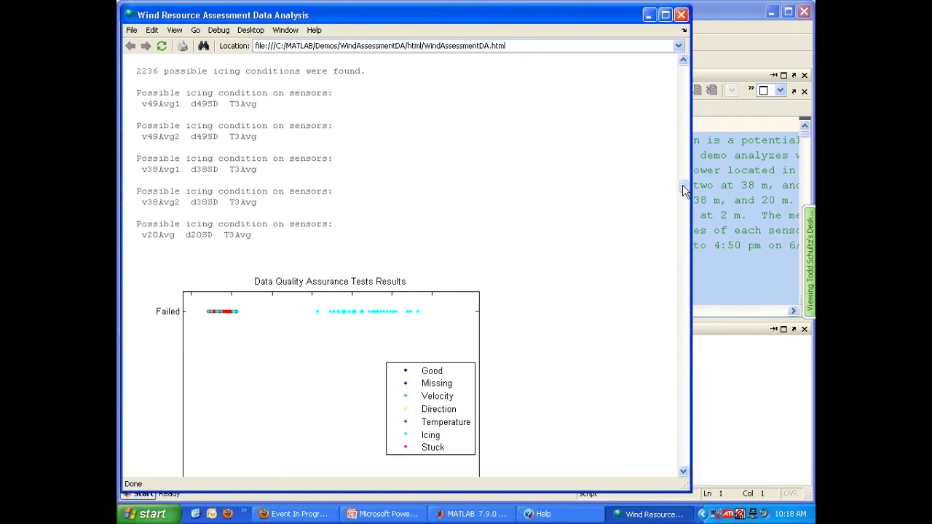
left_click_drag(683, 187, 680, 206)
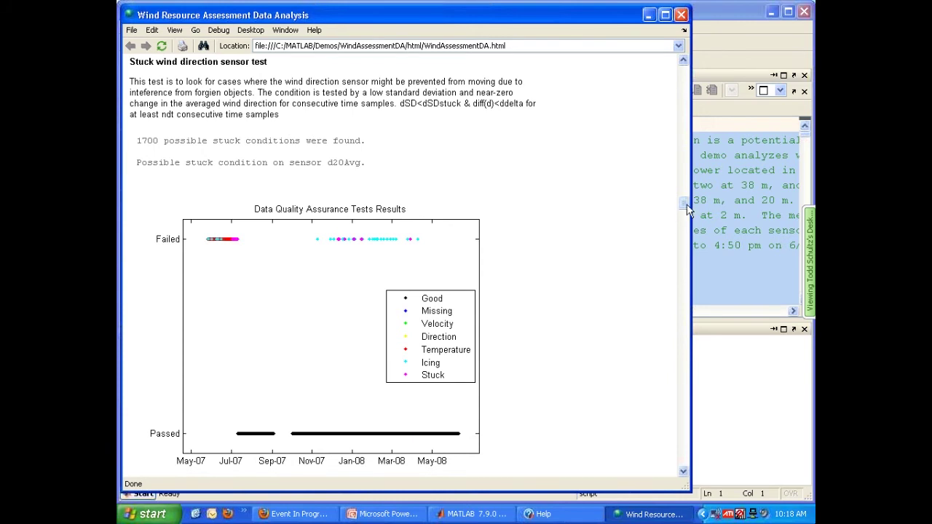
left_click_drag(683, 205, 683, 212)
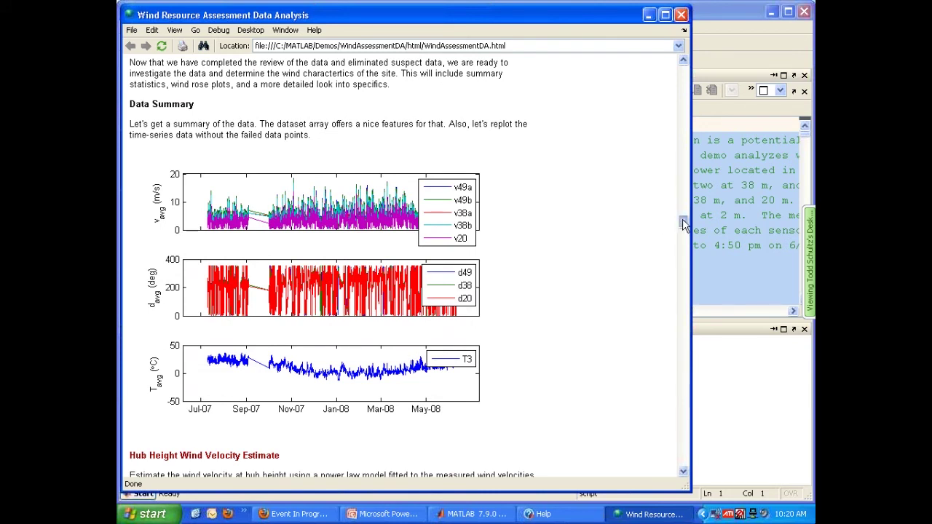
- Scroll past Hub Height and Overall Averages to the v49Avg1 Wind Speed Distribution histogram
left_click_drag(681, 219, 683, 233)
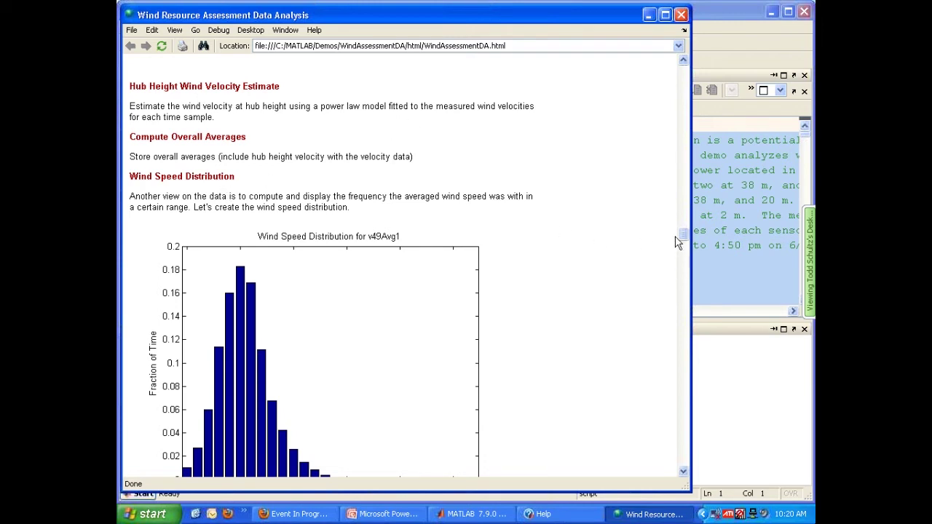
- Scroll to the Wind Rose plot for Height = 49 m, Sensor 1
left_click_drag(684, 232, 683, 235)
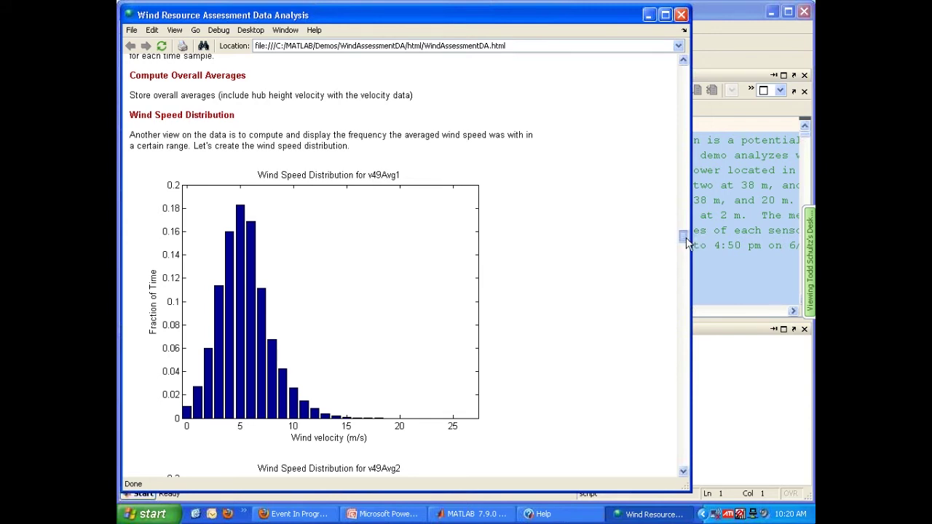
left_click_drag(685, 238, 688, 302)
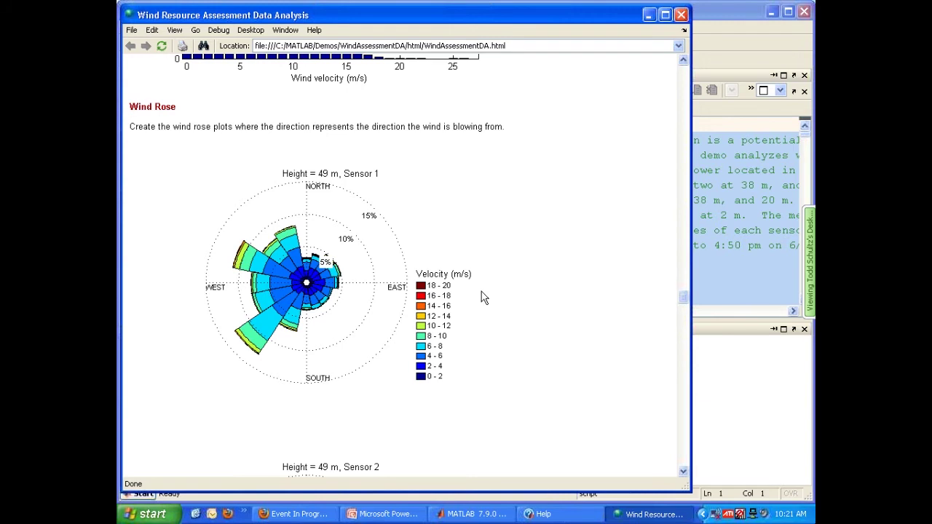
- Scroll to the Monthly Average Wind Speeds chart for all sensors, Jul-07 to May-08
scroll(481, 294, "down", 1)
scroll(595, 294, "down", 7)
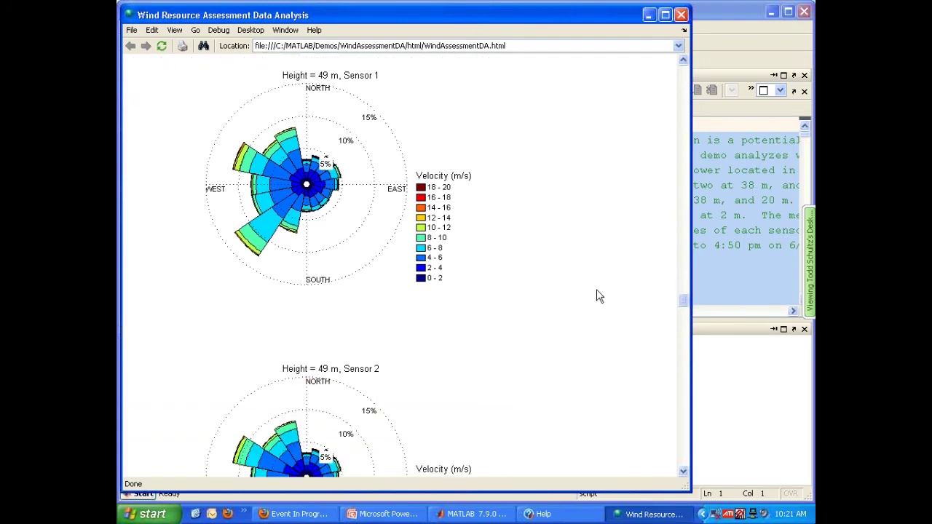
left_click_drag(682, 300, 682, 301)
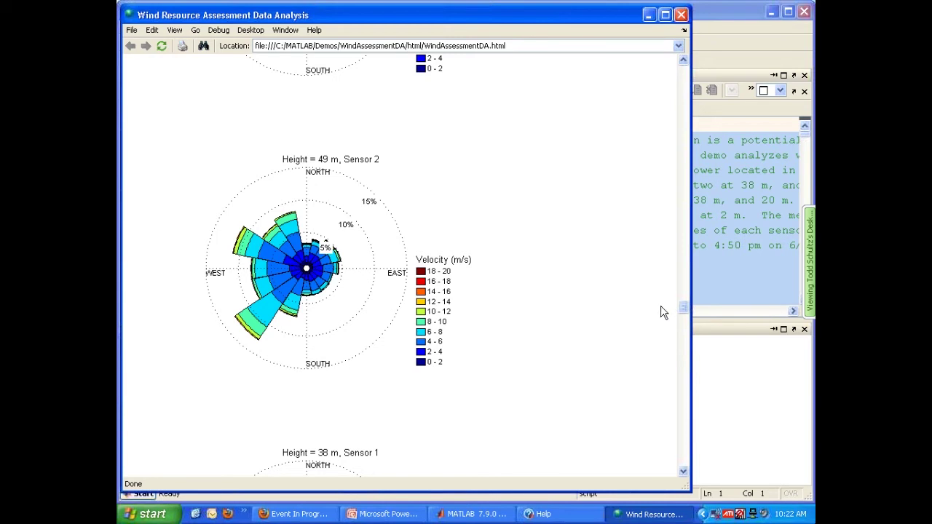
left_click_drag(683, 309, 683, 350)
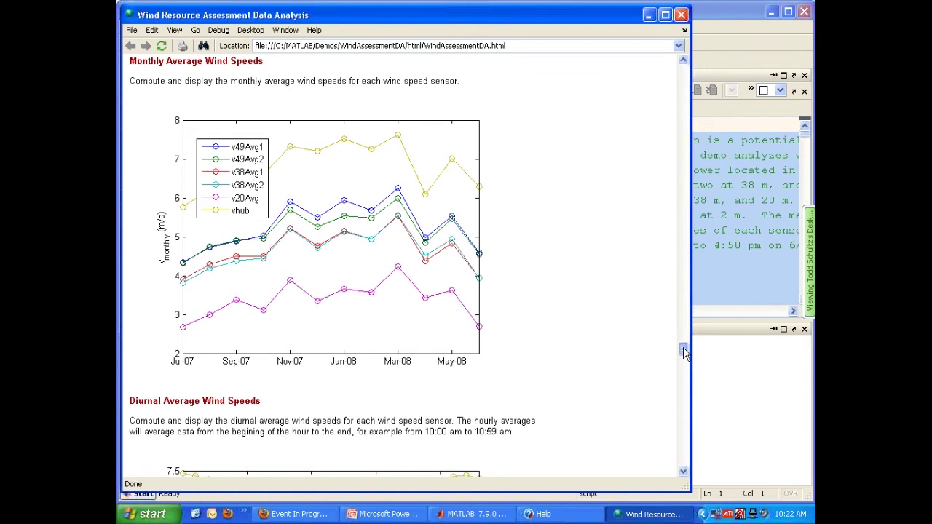
- Scroll past Diurnal Average and Turbulence Intensity to the power-law Shear Profile plot
left_click_drag(683, 350, 683, 374)
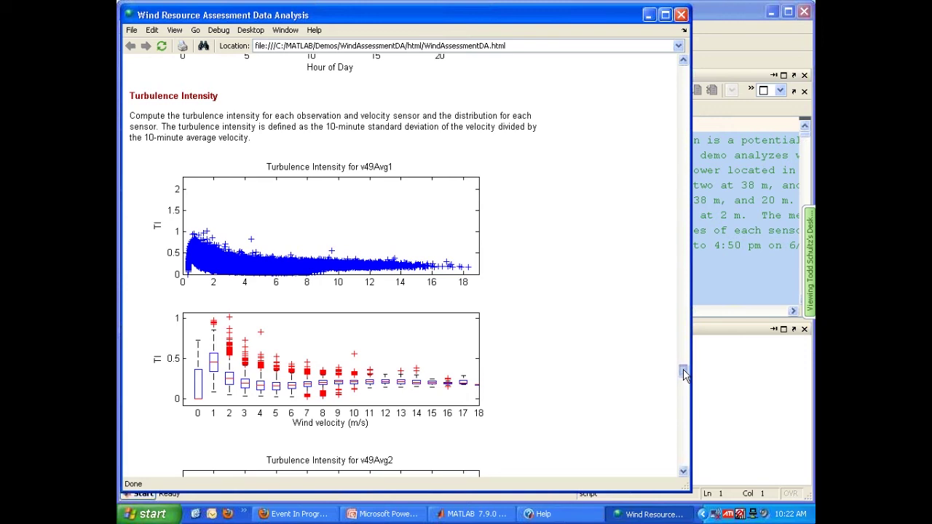
scroll(684, 375, "down", 1)
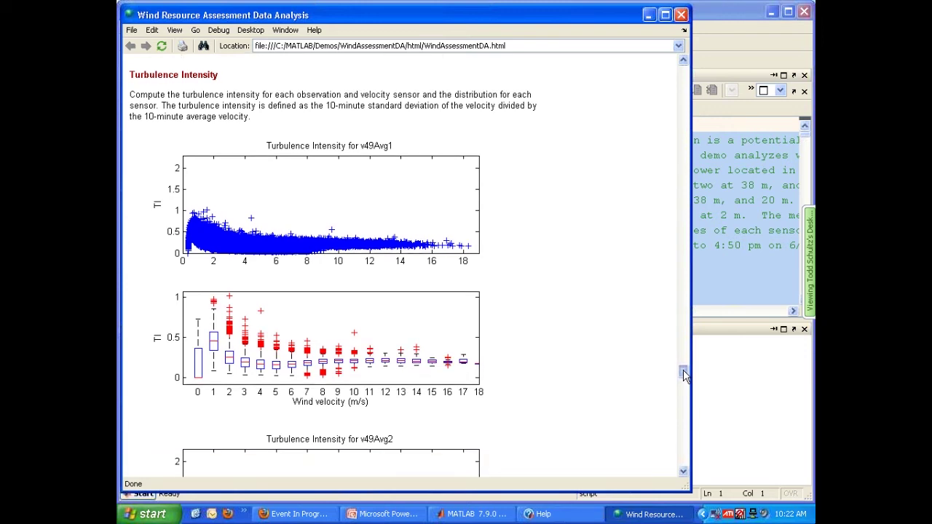
left_click_drag(683, 371, 683, 420)
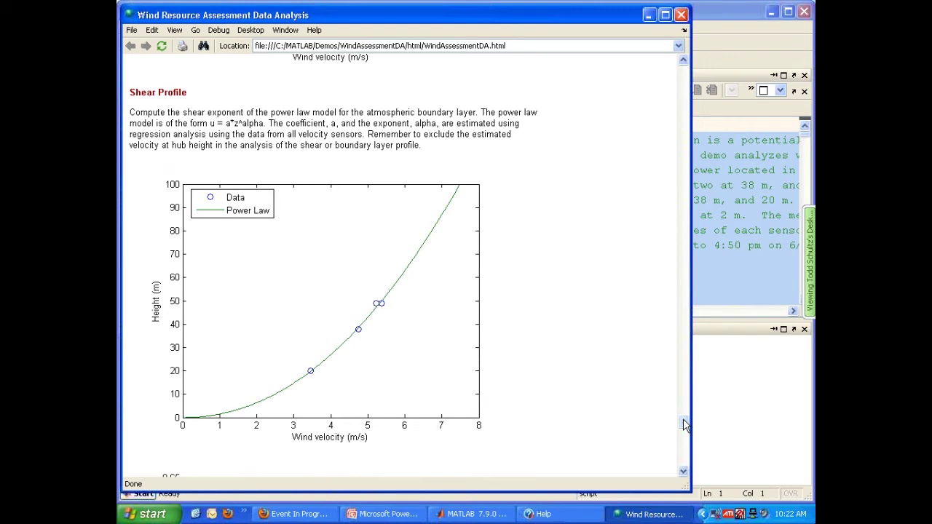
- Scroll the report to the Wind Power and Capacity Factor Estimate section, showing a 325 W/m^2 mean KE flux
left_click_drag(682, 420, 684, 443)
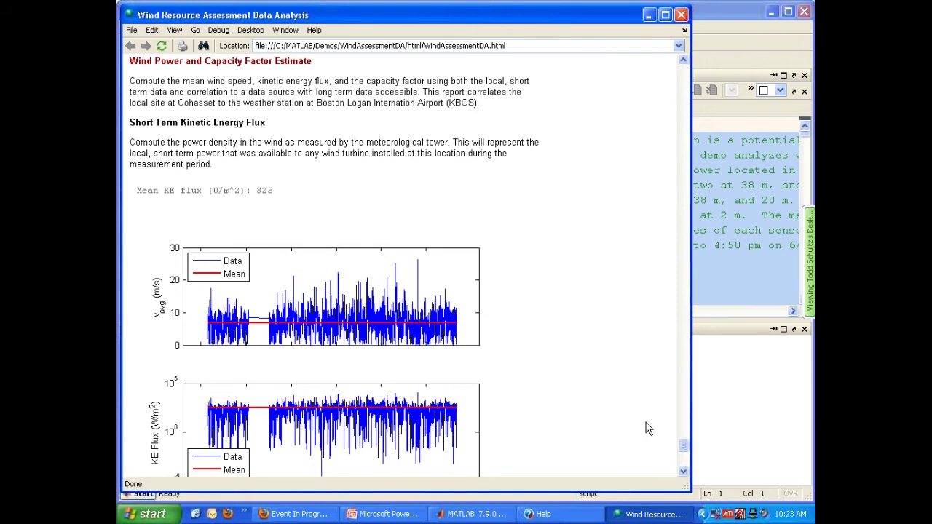
- Scroll to the report's end: 6.9 m/s long-term hub-height wind, 480 kW power, 32% capacity factor
scroll(683, 447, "down", 5)
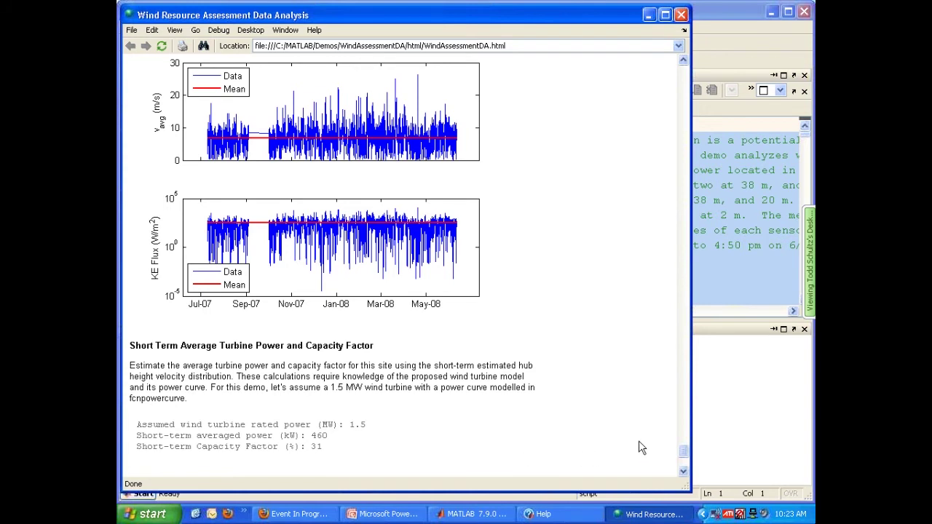
left_click_drag(683, 446, 683, 455)
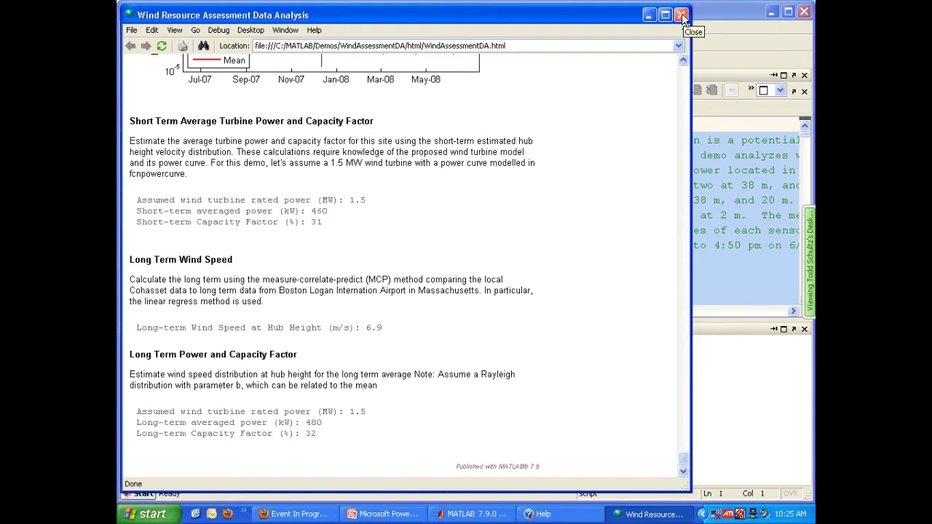
- Close the published report and select nov2007.csv in the Current Folder panel
left_click(682, 16)
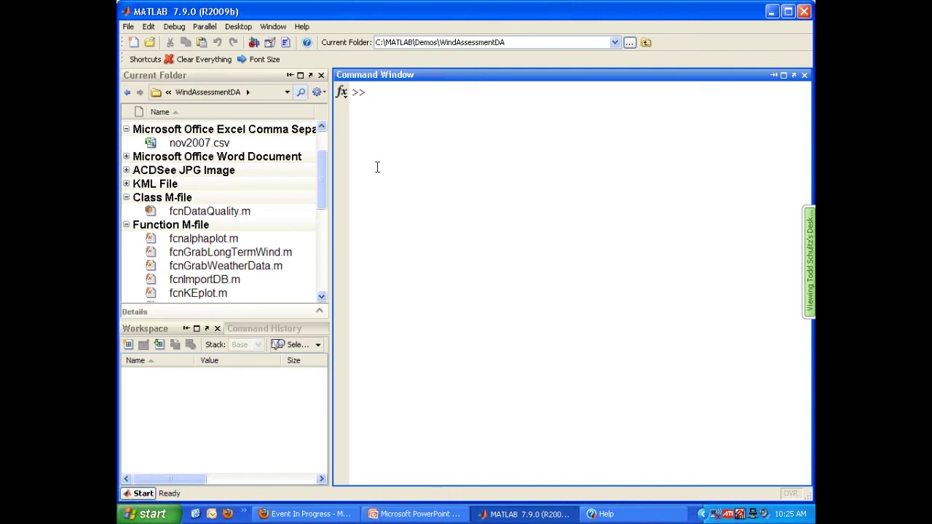
left_click(225, 144)
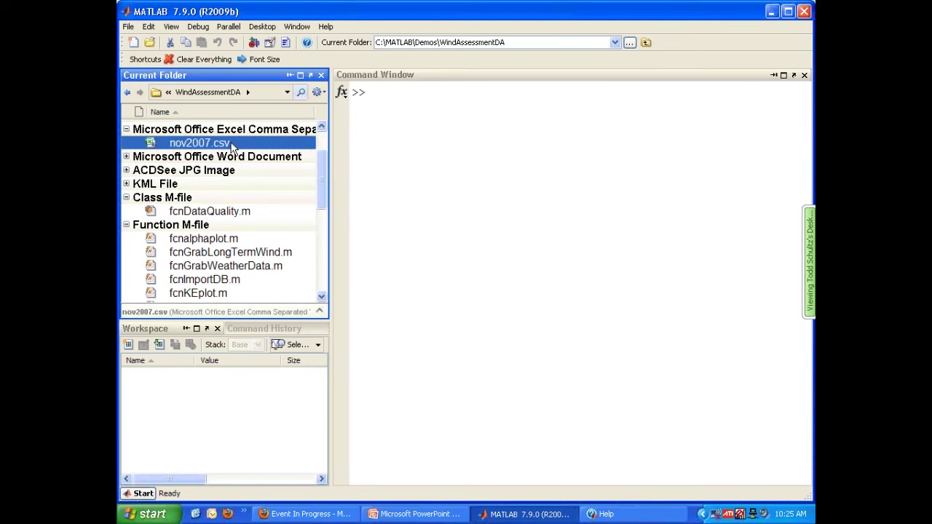
- Import comma-separated nov2007.csv as data (4320x4) and textdata (4321x5) via the Import Wizard
double_click(233, 142)
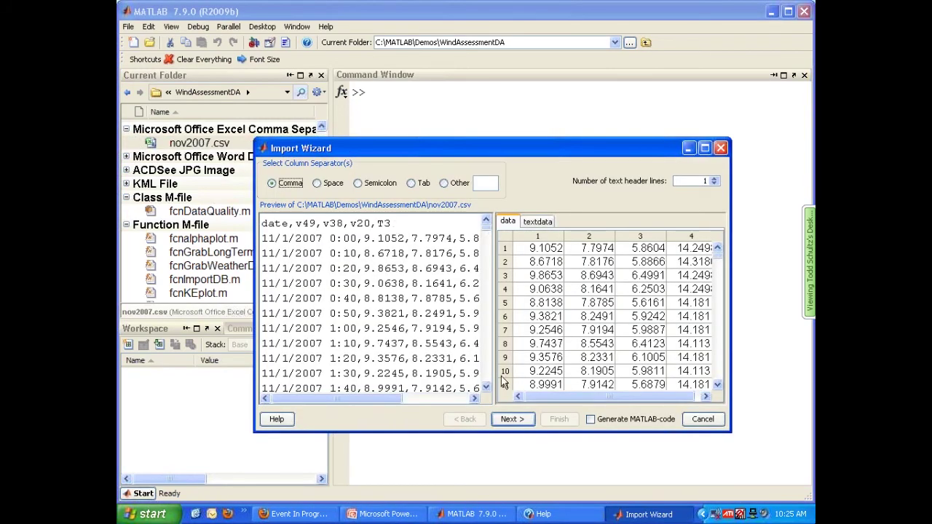
left_click(512, 420)
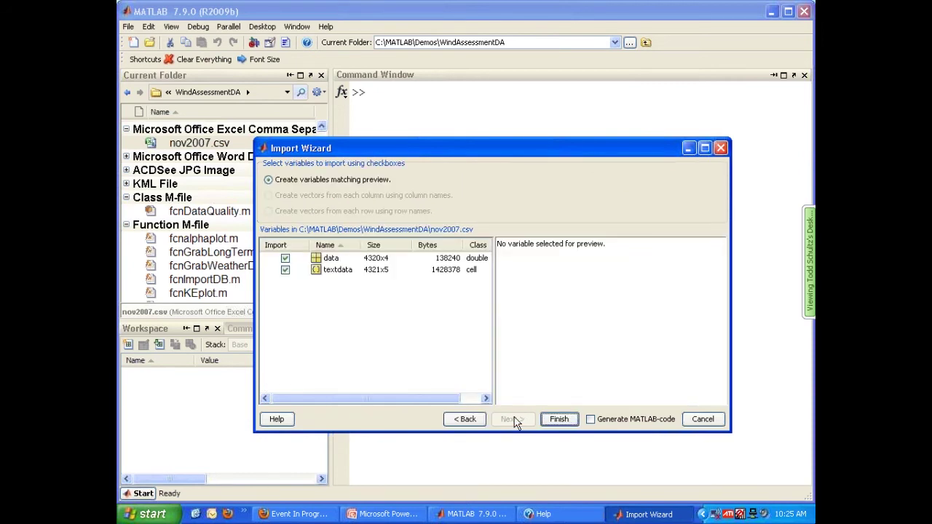
left_click(558, 419)
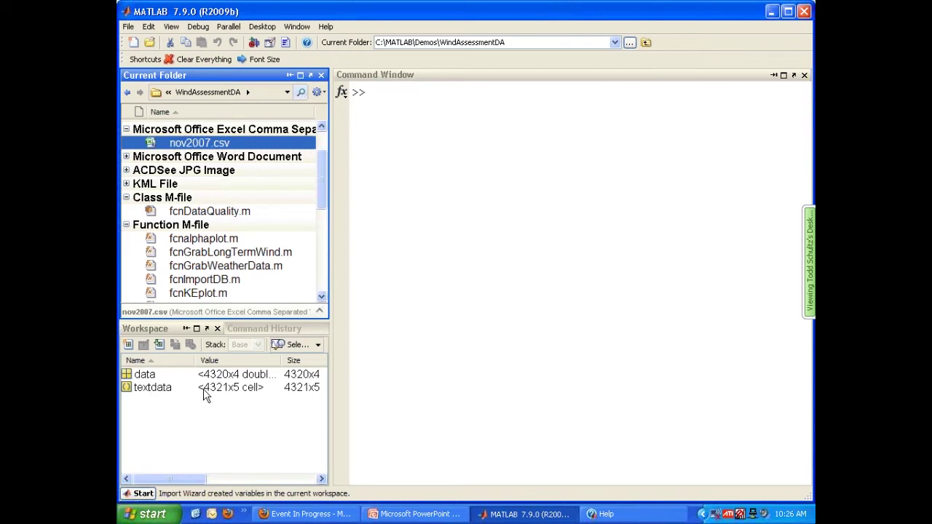
- View data and textdata in the Variable Editor, widening textdata's date column to show full timestamps
double_click(142, 375)
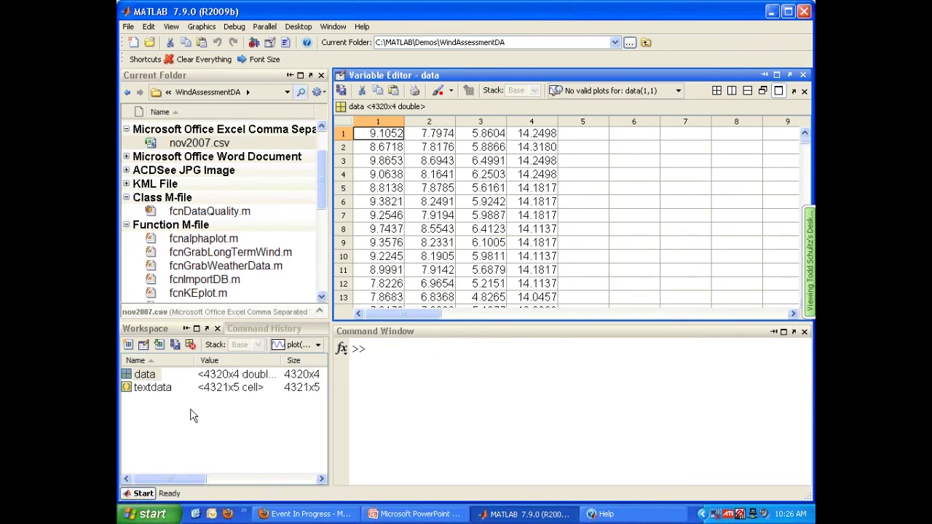
double_click(125, 388)
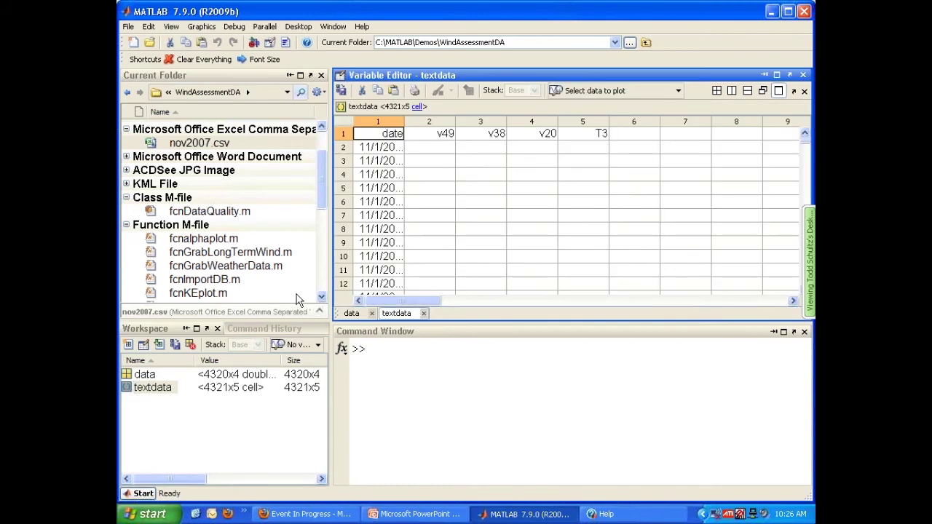
left_click_drag(404, 120, 441, 119)
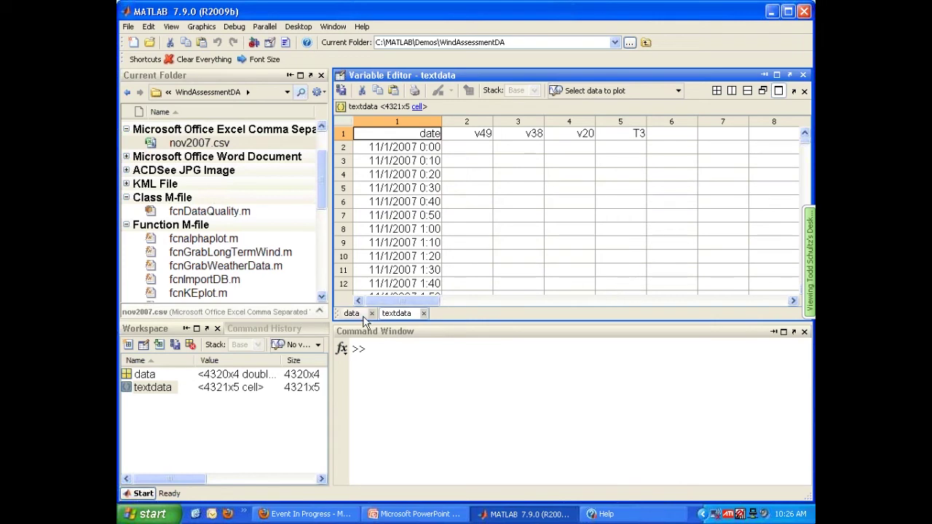
- Create a new variable from data's first column and rename it v49
left_click(352, 313)
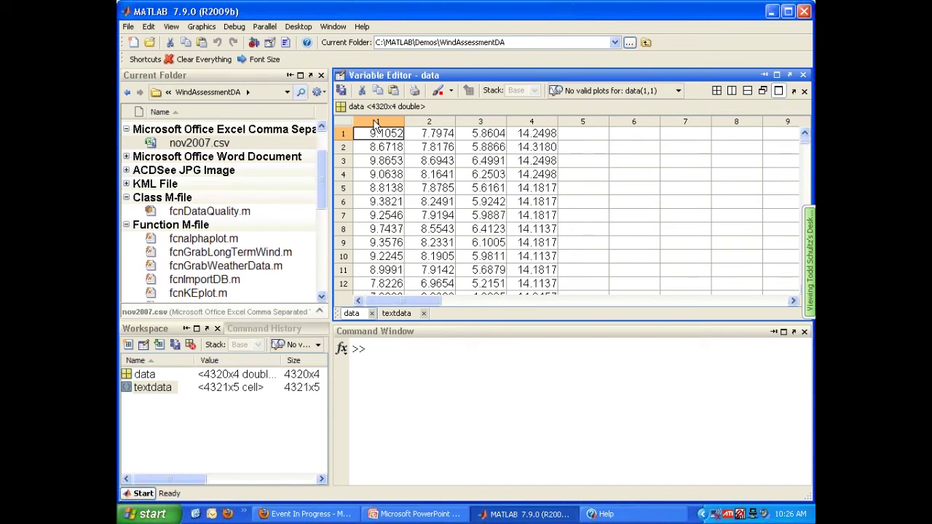
left_click(376, 122)
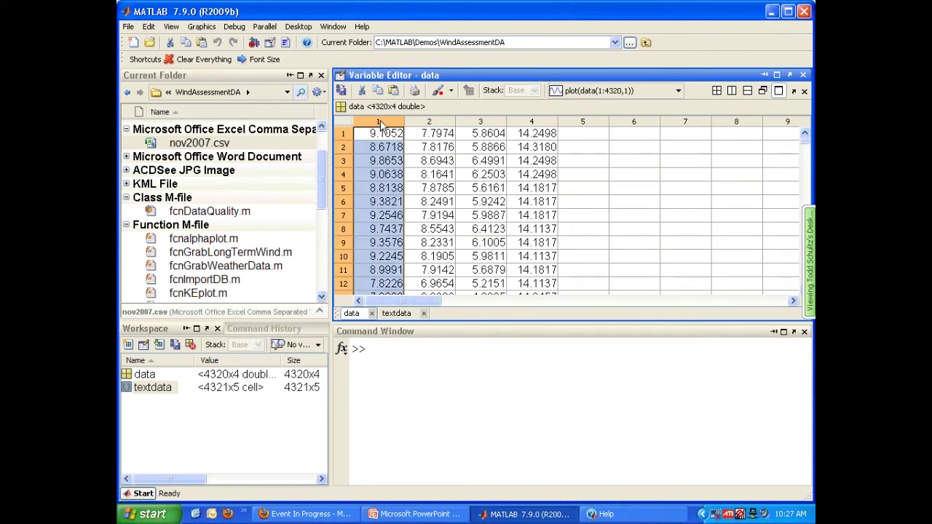
right_click(378, 124)
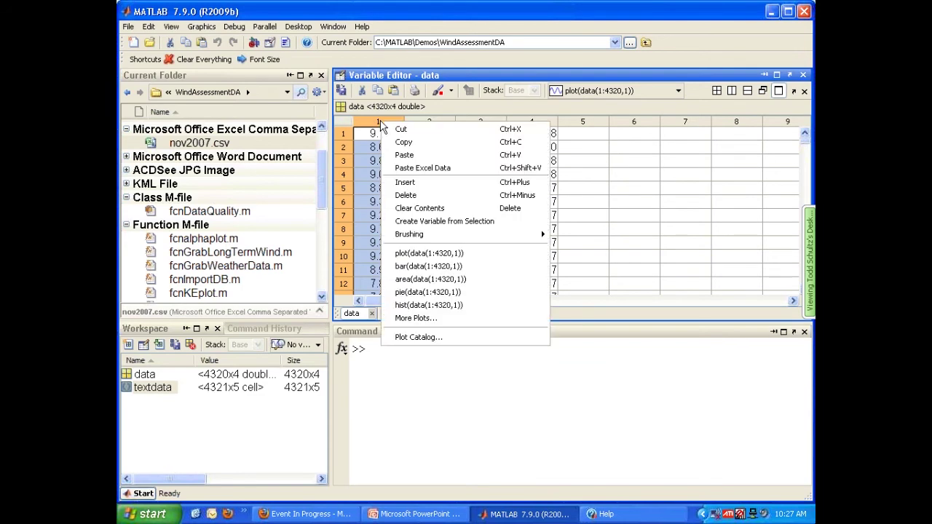
left_click(437, 222)
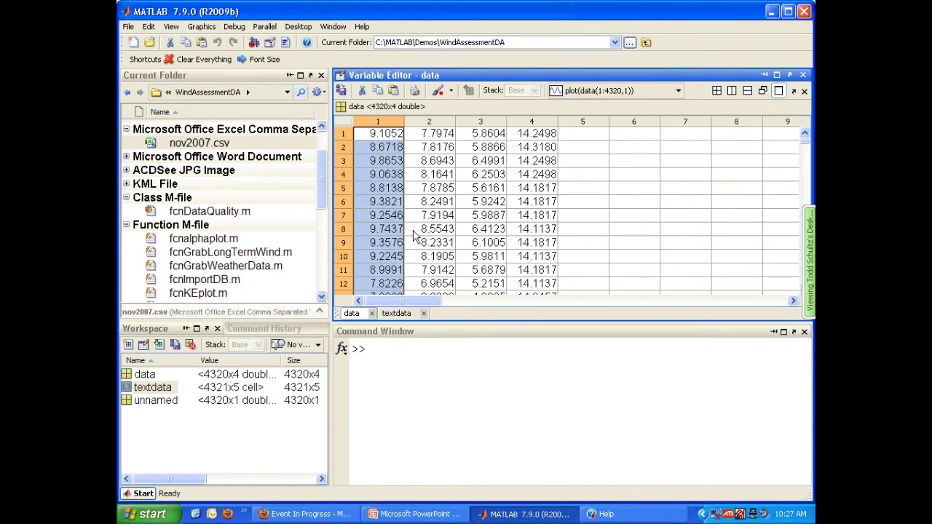
right_click(152, 408)
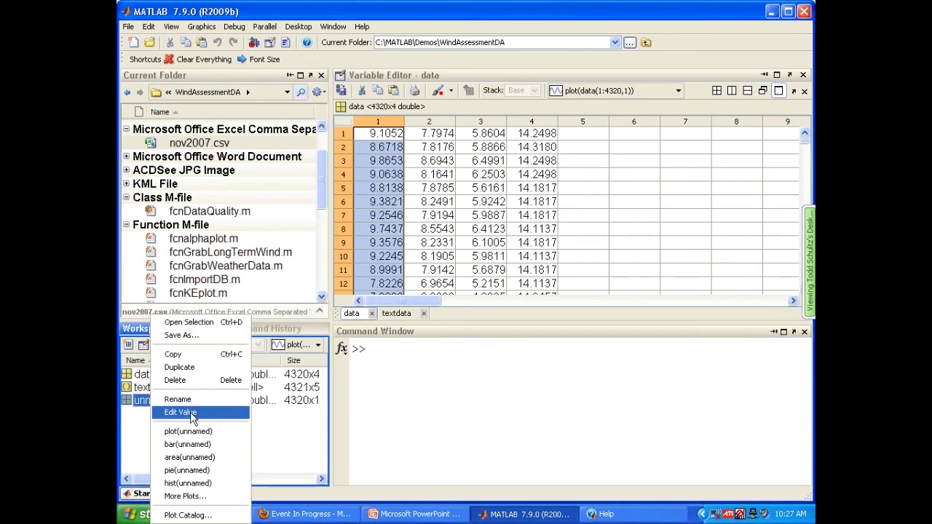
left_click(203, 400)
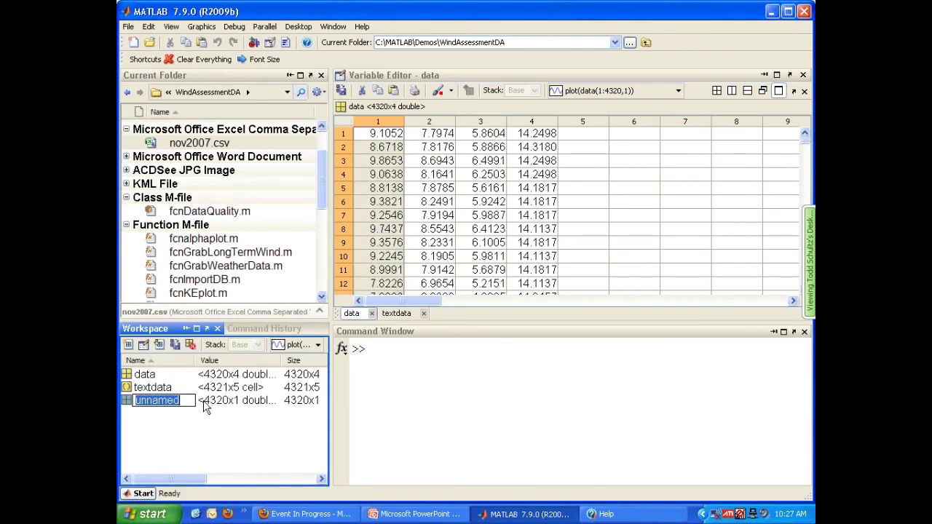
type("v49")
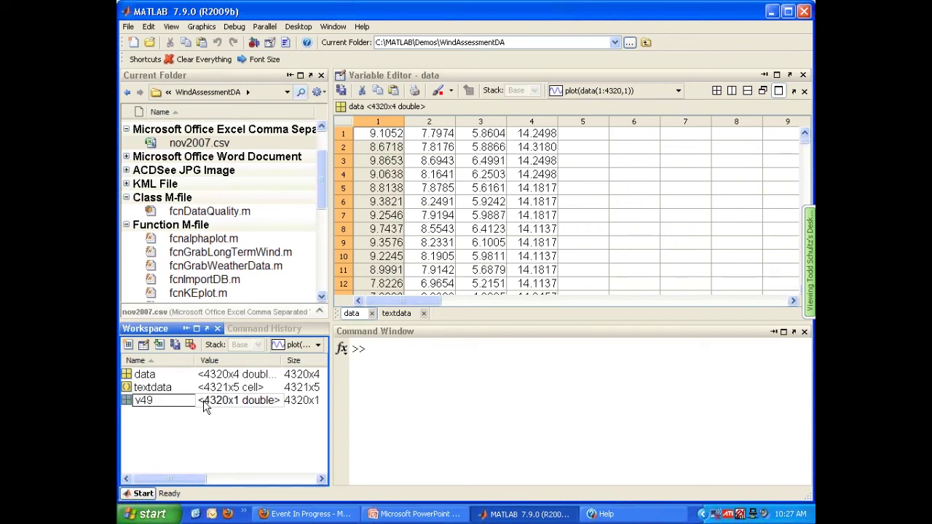
key("Return")
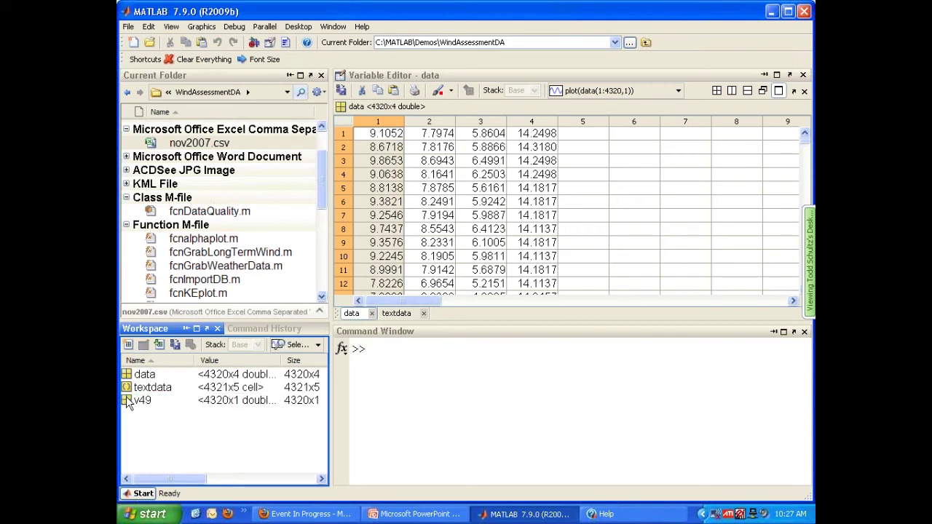
- View v49 in the Variable Editor and select it in the Workspace
double_click(143, 401)
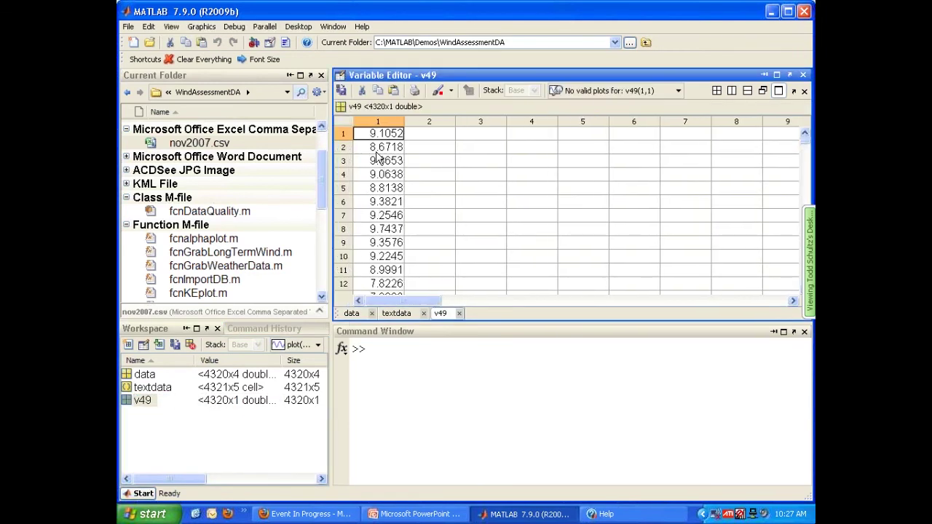
left_click(219, 447)
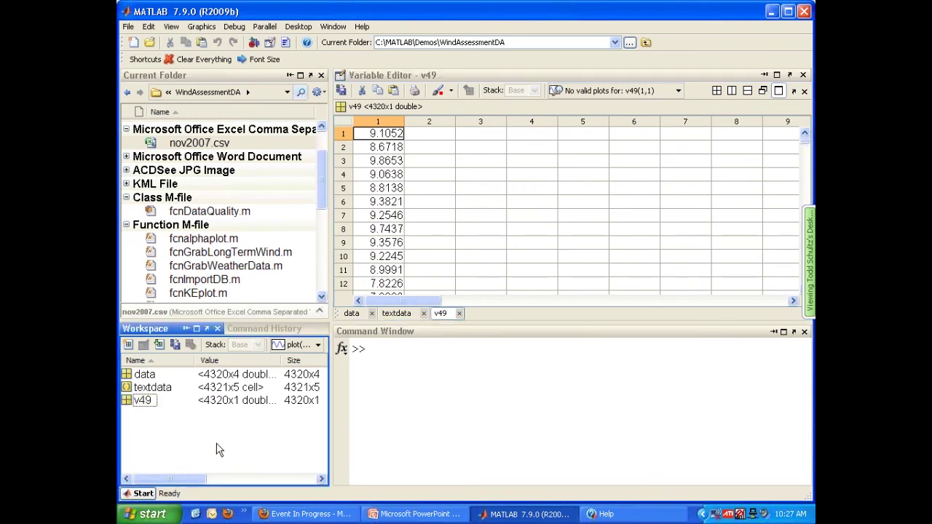
left_click(137, 401)
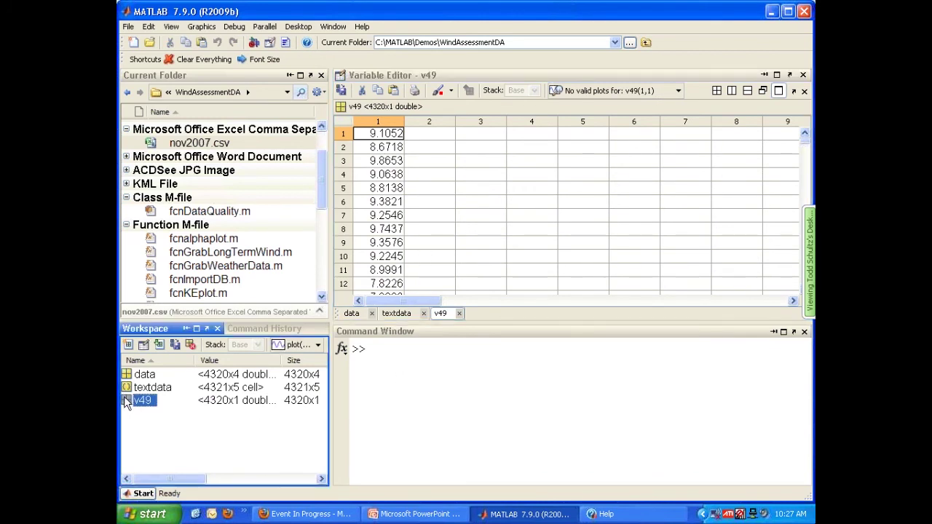
- Plot v49 maximized, brush away the -100 outlier spike, and mark the 18.34 peak with a data tip
left_click(296, 347)
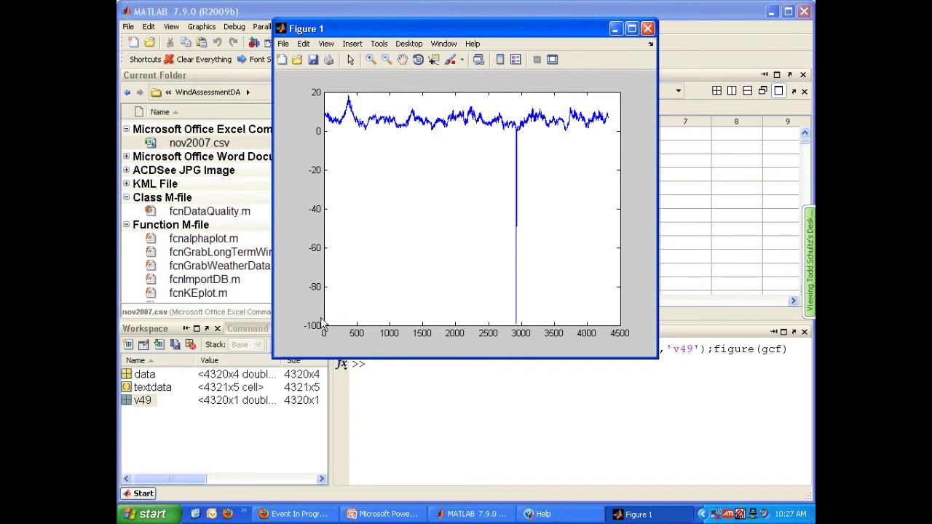
double_click(447, 32)
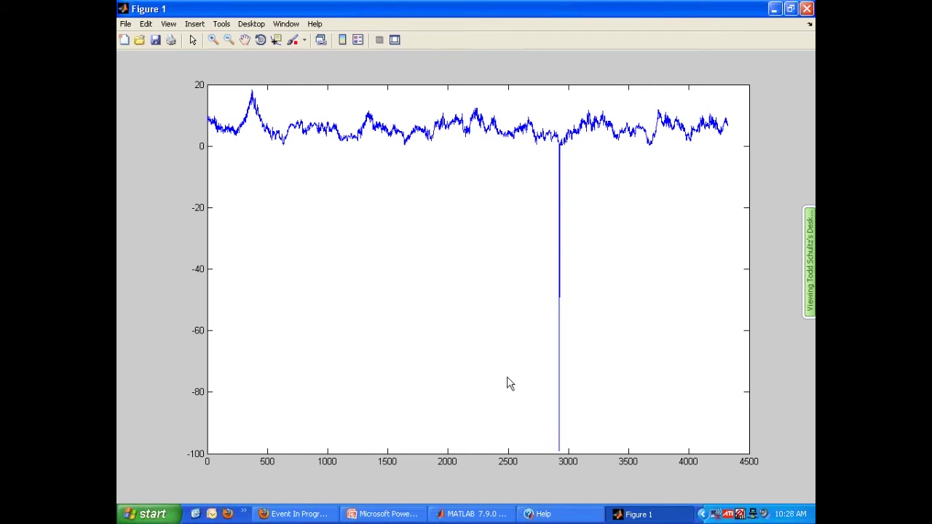
left_click(292, 40)
left_click_drag(575, 457, 553, 443)
right_click(559, 449)
left_click(584, 444)
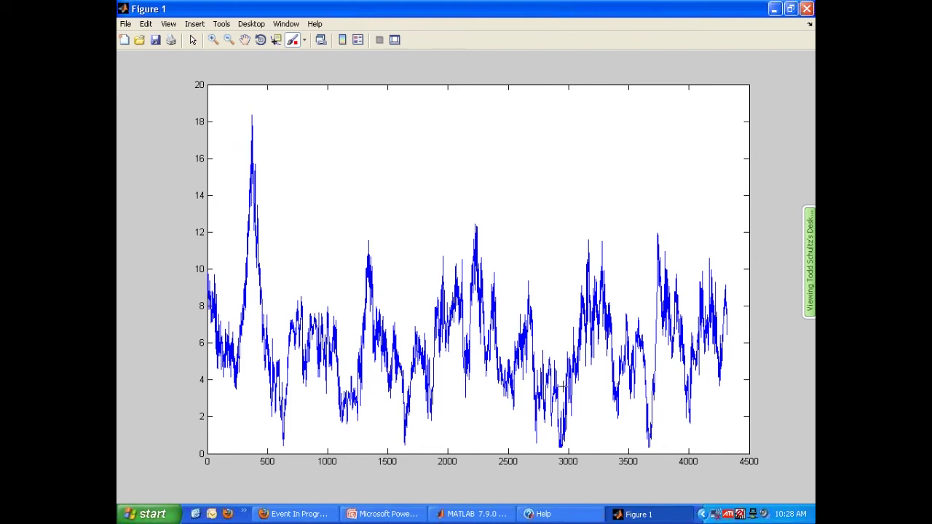
left_click(276, 40)
left_click(250, 115)
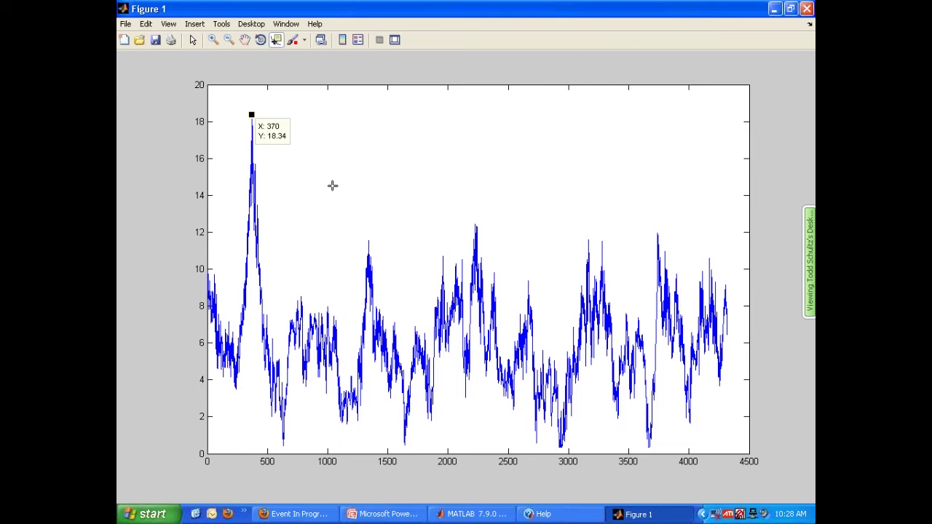
- Close the figure and run textdata(370+1,1) to display the peak's timestamp, 11/3/2007 13:30
left_click(806, 9)
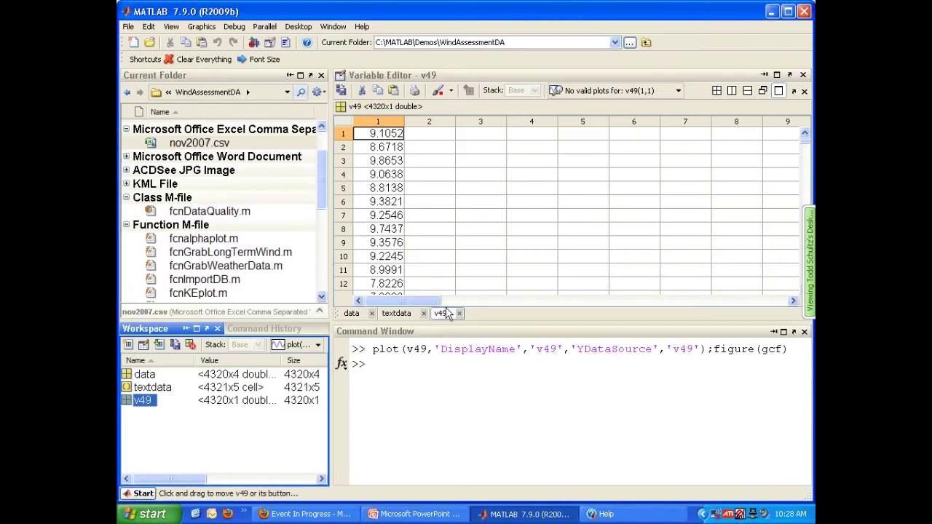
left_click(395, 316)
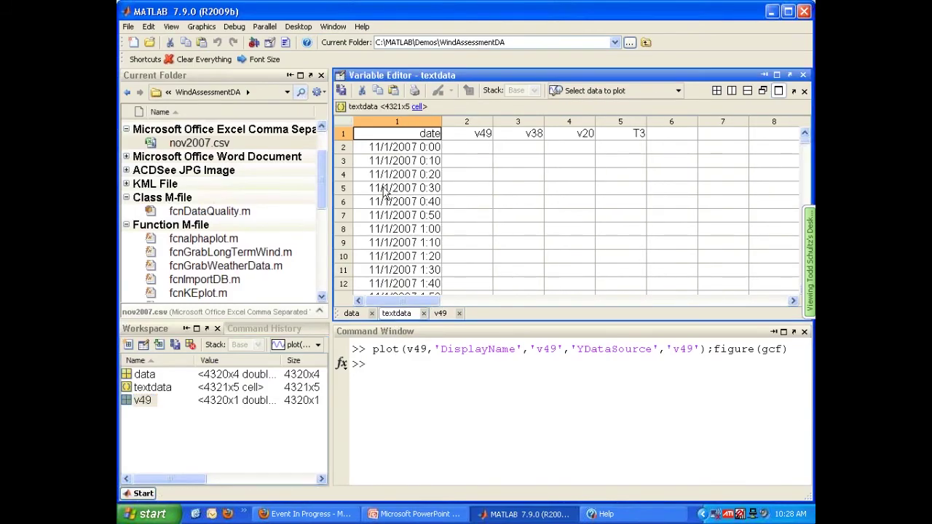
left_click(392, 371)
type("textdata")
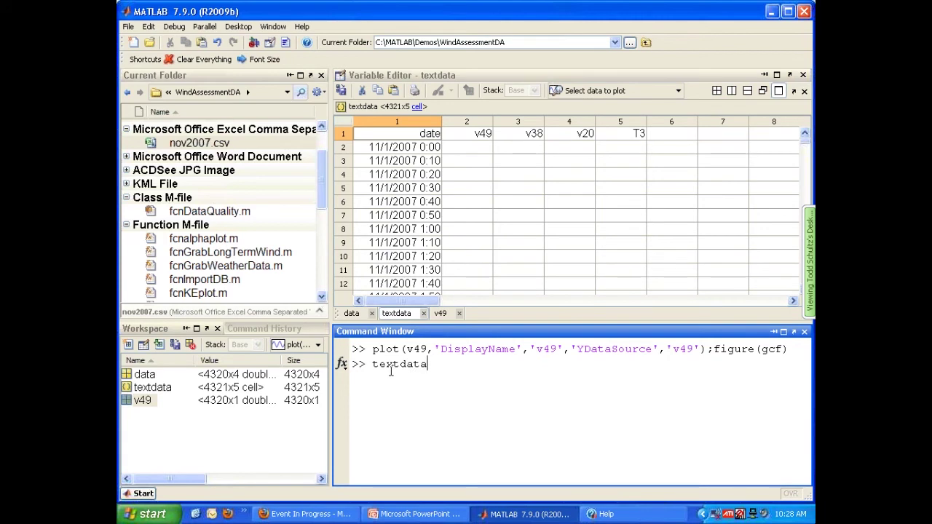
type("(370+1")
type(",1)")
key("Return")
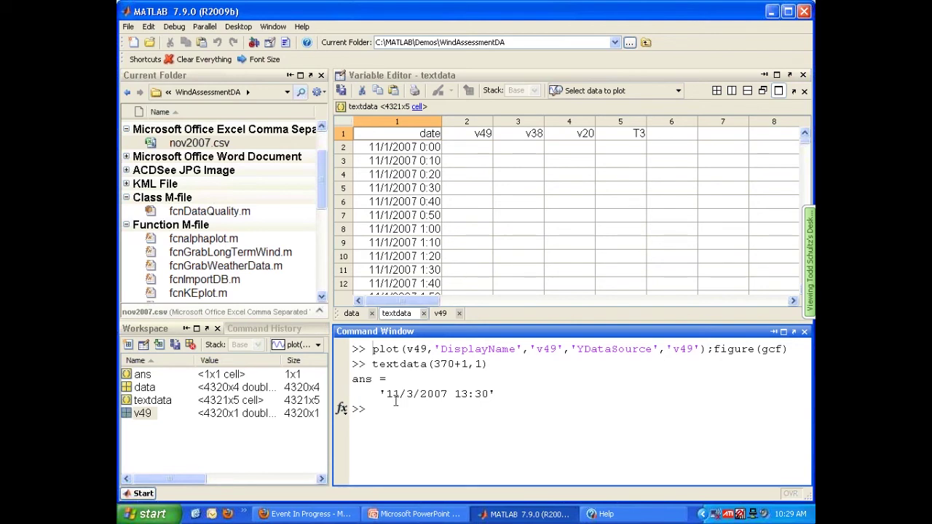
left_click(342, 409)
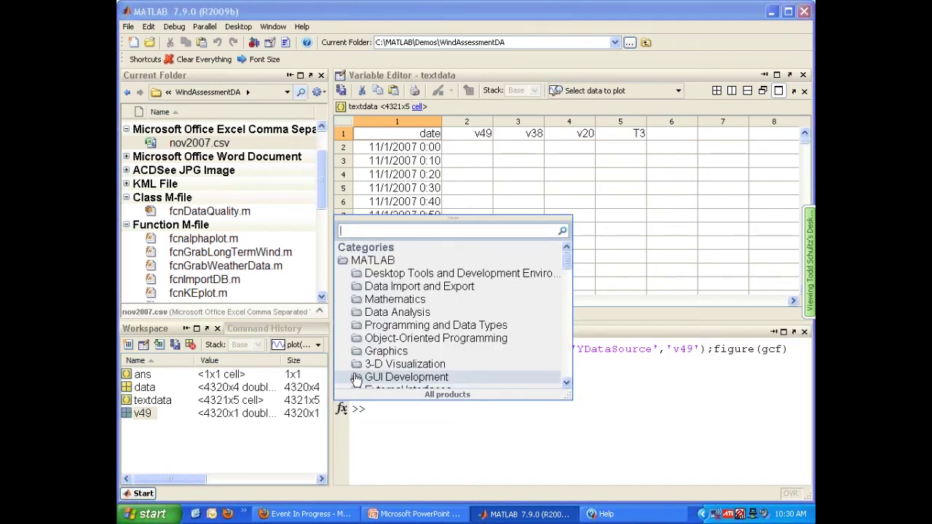
type("max")
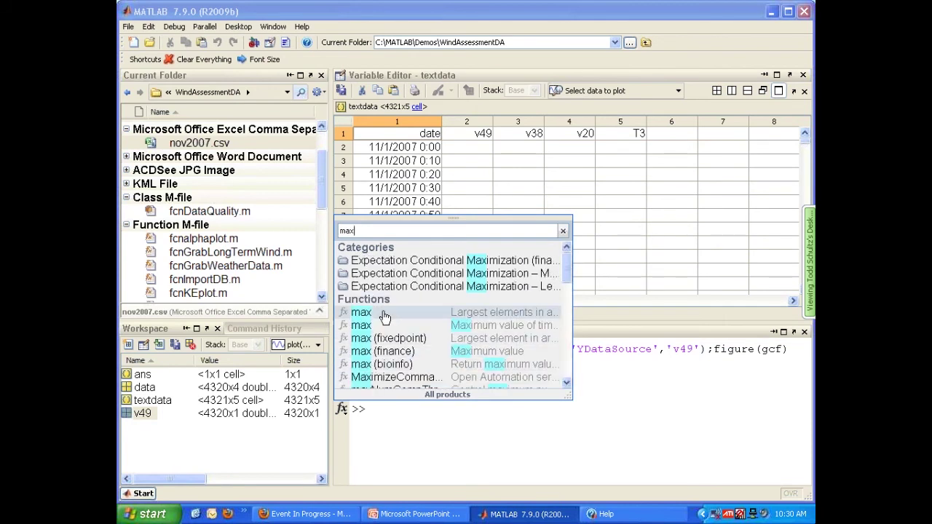
mouse_move(384, 317)
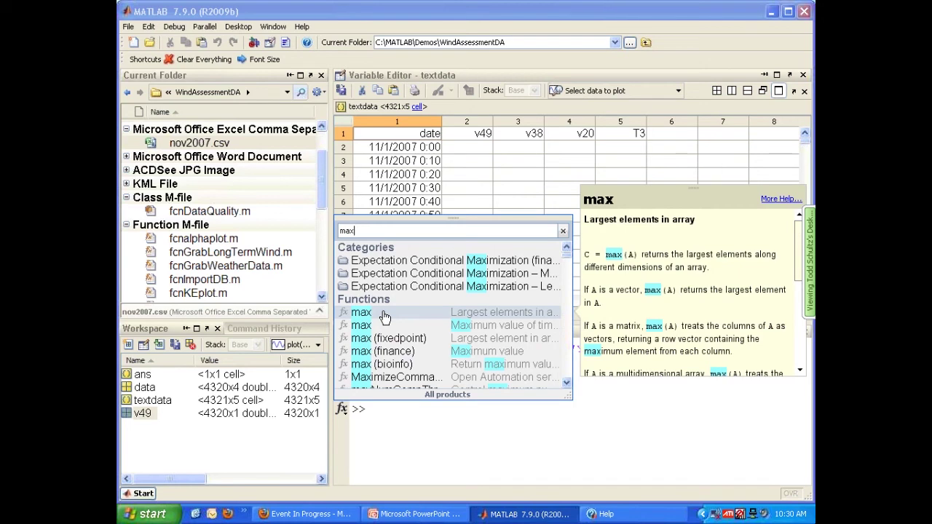
left_click(390, 409)
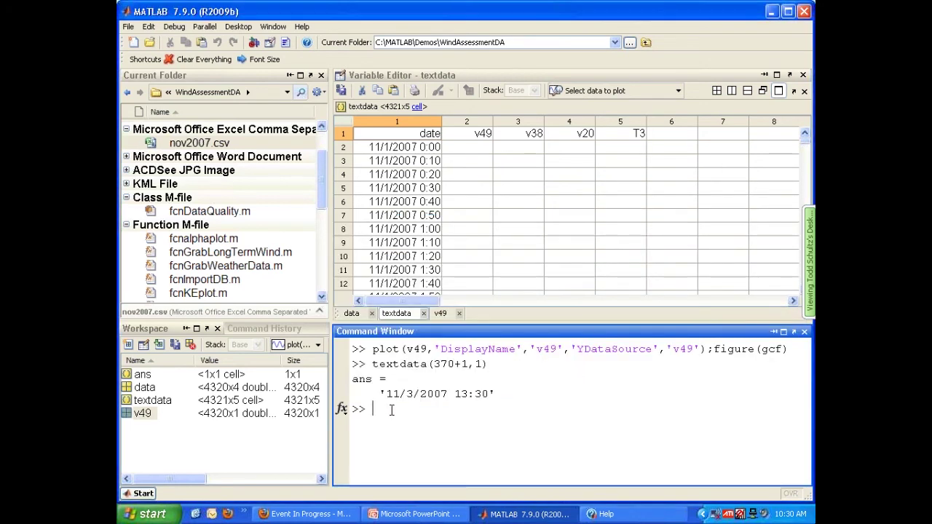
- Find v49's peak 18.3409 at index 370 (11/3/2007 13:30) with max, then plot data(:,1:3)
type("max(v49)")
key("Return")
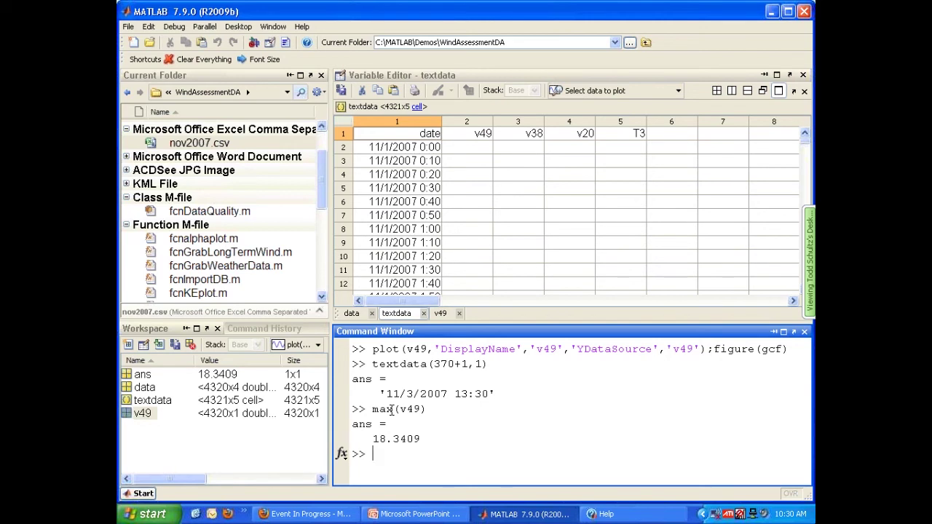
type("[m,I] = max(v49)")
key("Return")
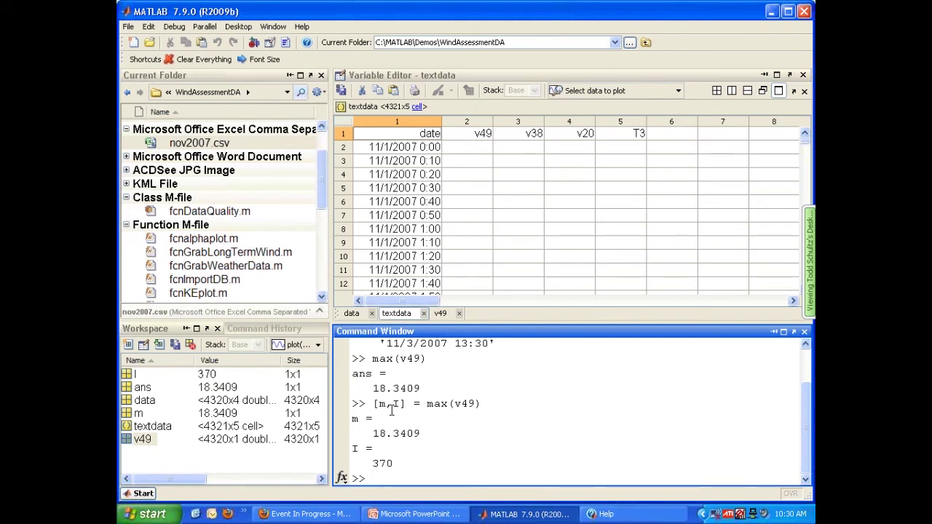
type("textdata(I+1,1)")
key("Return")
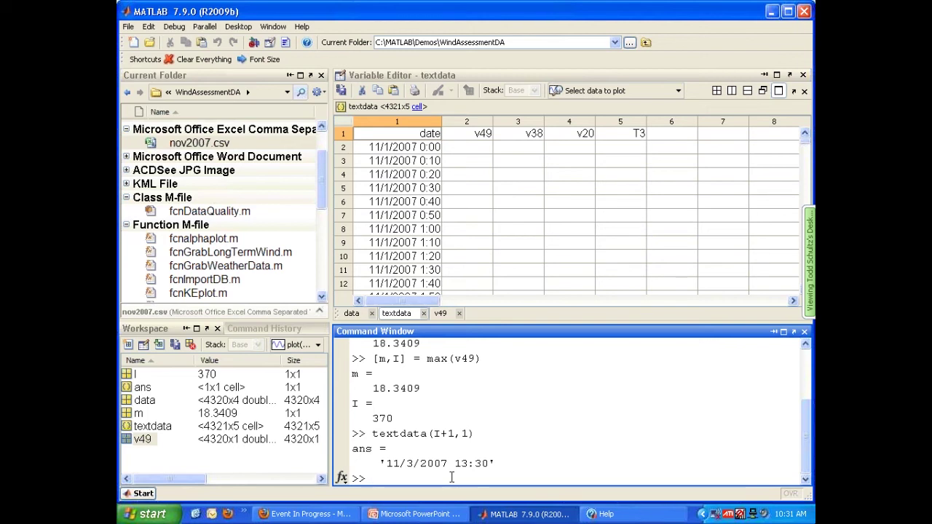
type("plot(data(:,1:3))")
key("Return")
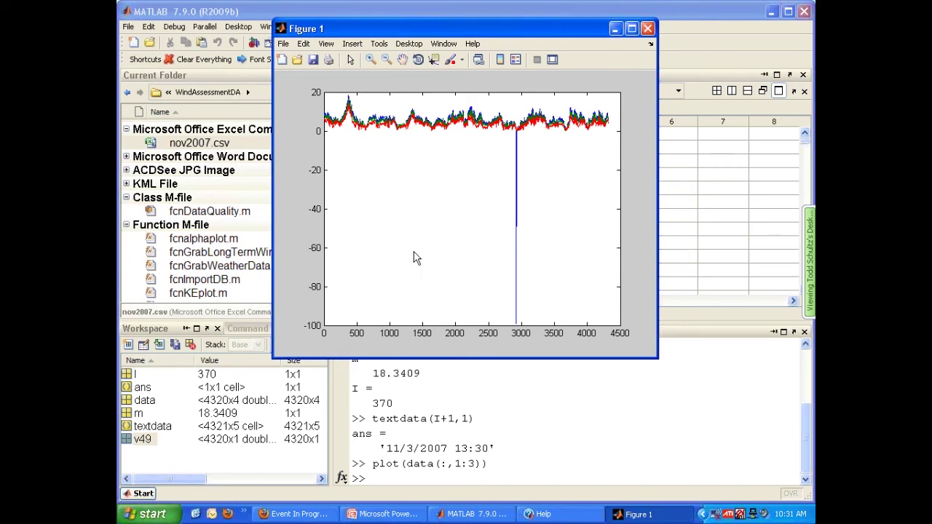
- Label the x-axis 'Index #' and the y-axis 'Wind Speed (m/s)' in Plot Tools
left_click(551, 61)
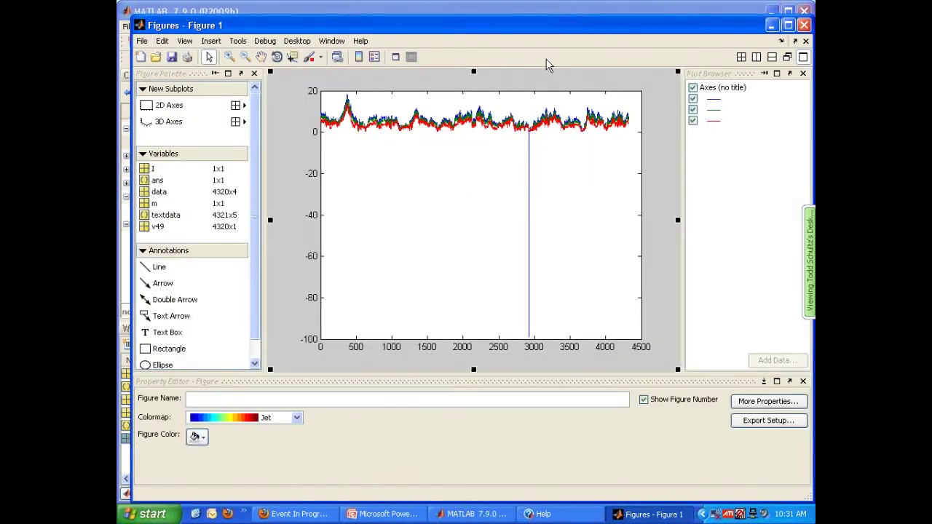
left_click(481, 280)
left_click(399, 420)
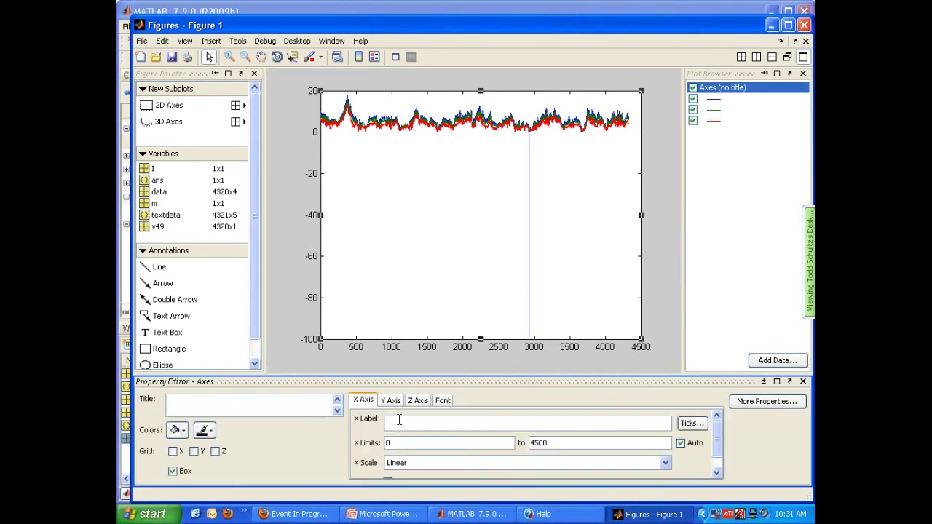
type("Index #")
left_click(390, 401)
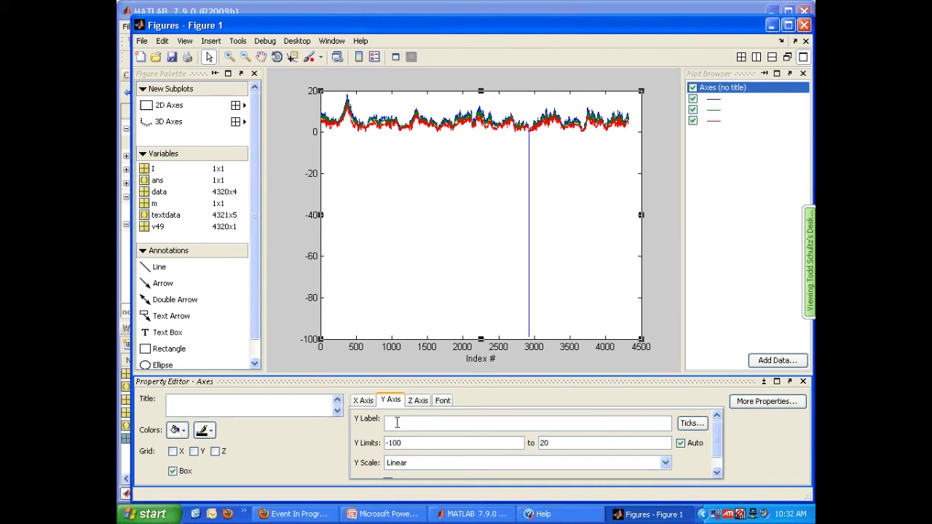
left_click(397, 422)
type("Wind Speed (m/s)")
- Name the blue, green and red lines v49, v38 and v20, and insert a legend
left_click(714, 100)
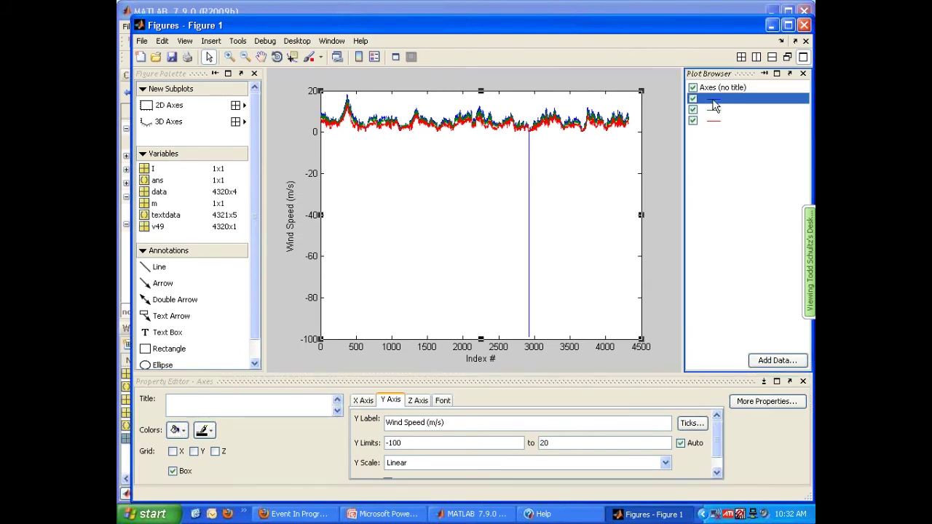
left_click(315, 401)
type("v49")
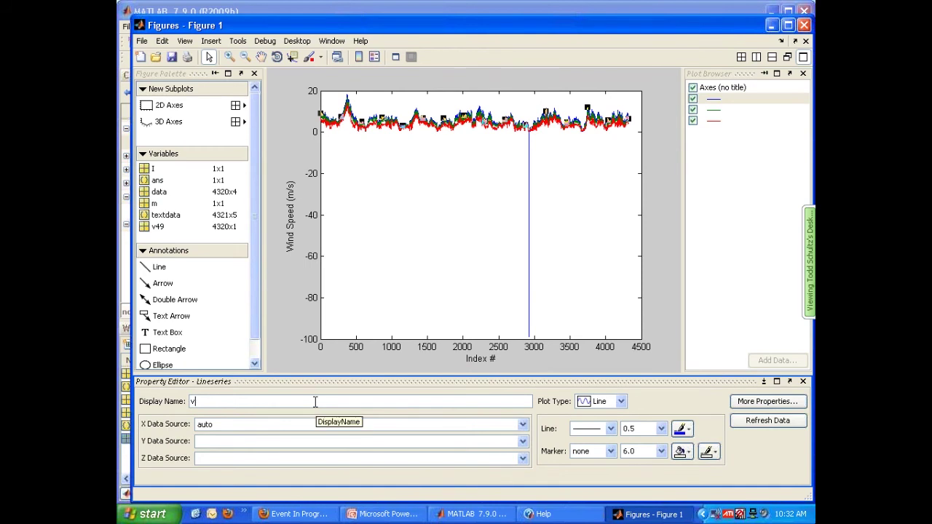
left_click(714, 110)
left_click(278, 400)
type("v38")
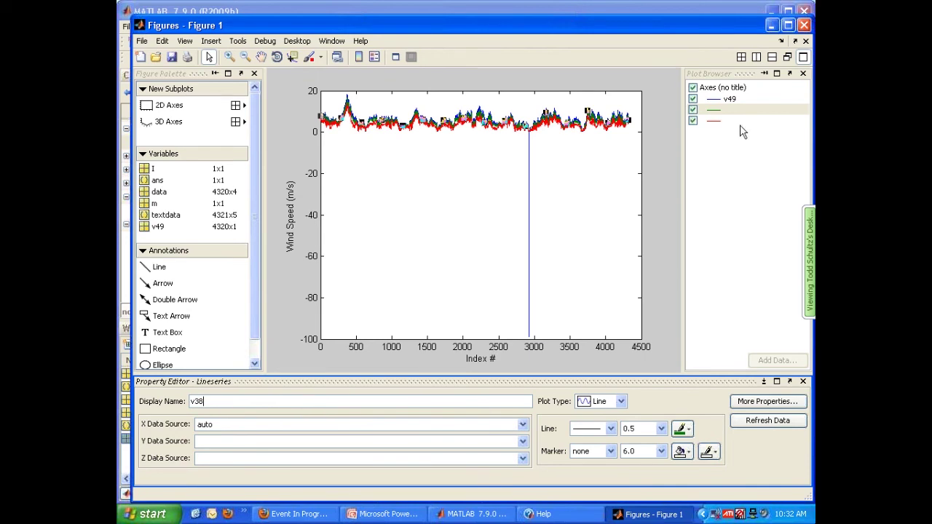
left_click(717, 121)
left_click(239, 401)
type("v20")
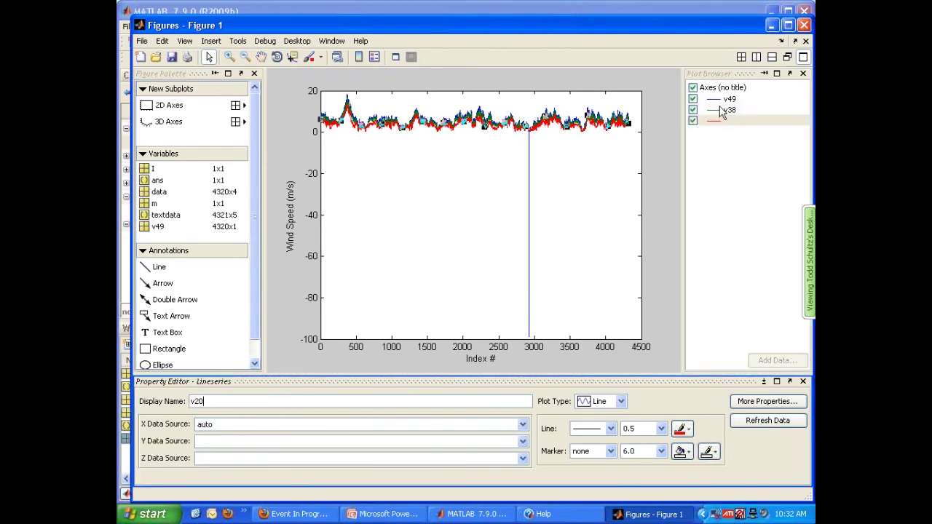
left_click(721, 111)
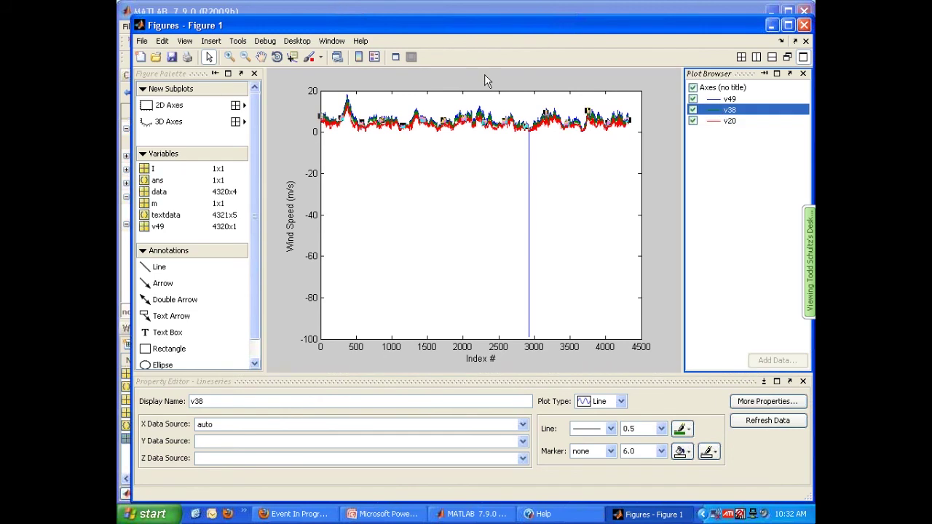
left_click(373, 59)
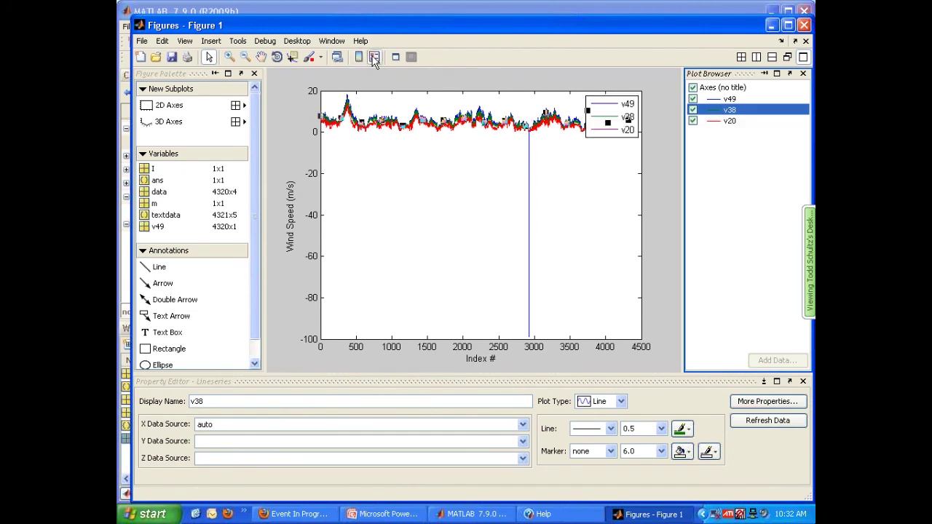
left_click(379, 187)
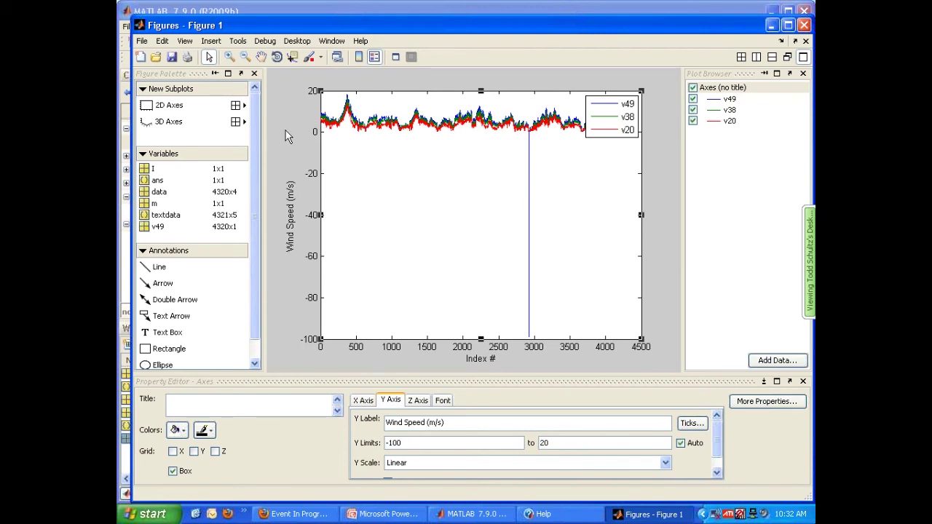
- Generate a createfigure(YMatrix1) function from Figure 1 via Generate M-File, then close the figure
left_click(144, 41)
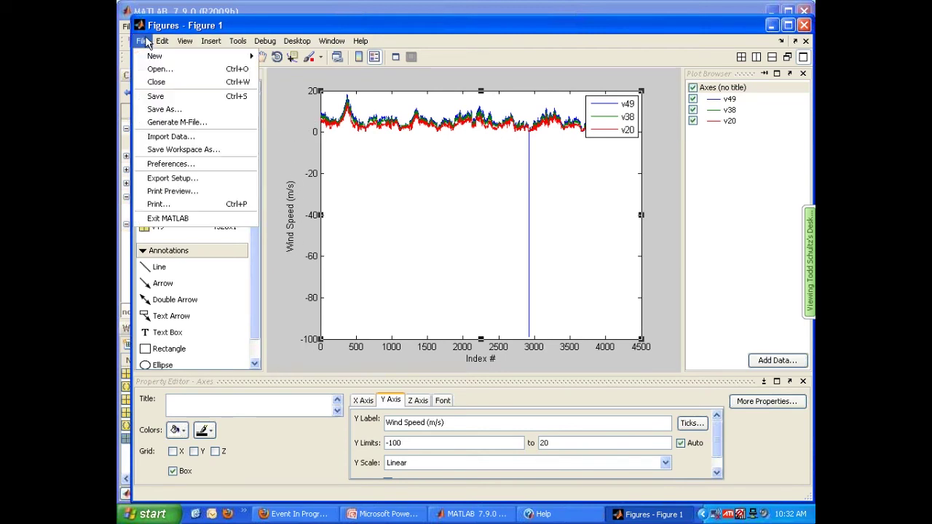
left_click(169, 123)
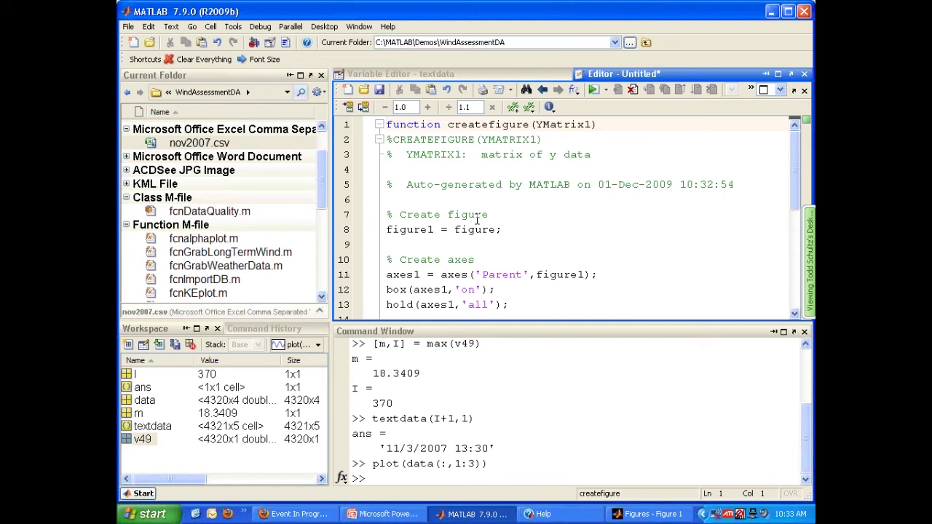
left_click(652, 514)
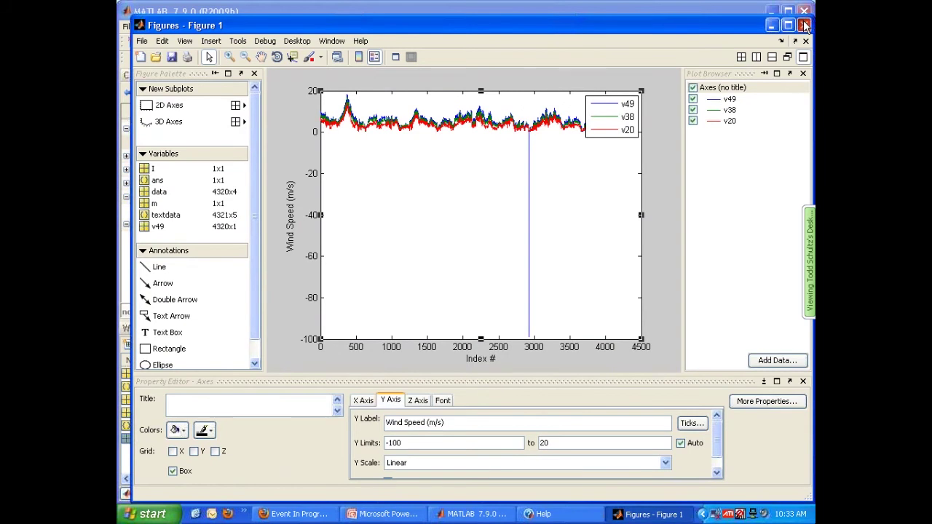
left_click(804, 26)
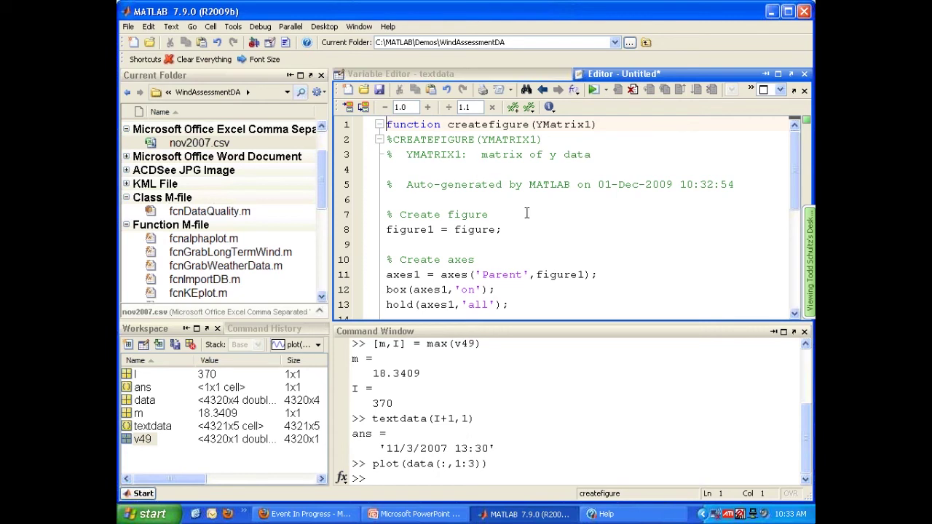
- Save the generated code as createfigure.m and run createfigure(data(:,1:3))
left_click(380, 90)
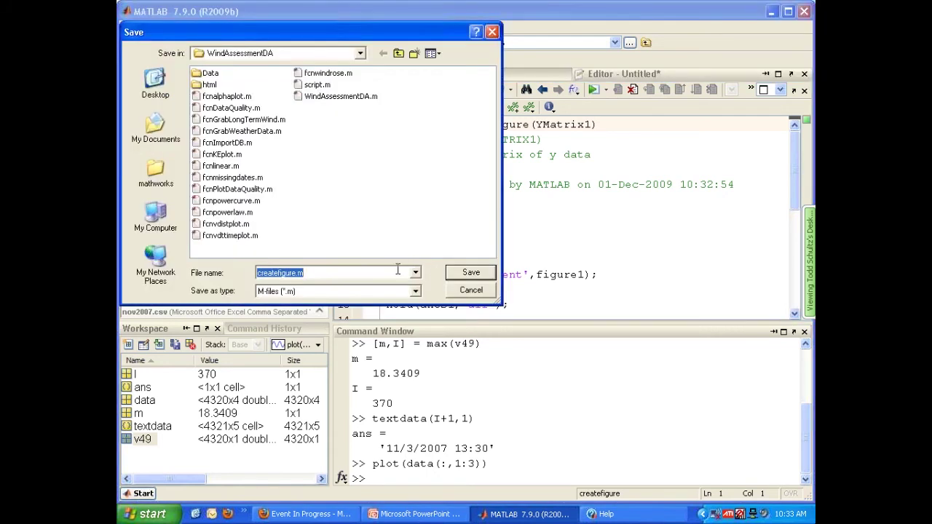
left_click(454, 273)
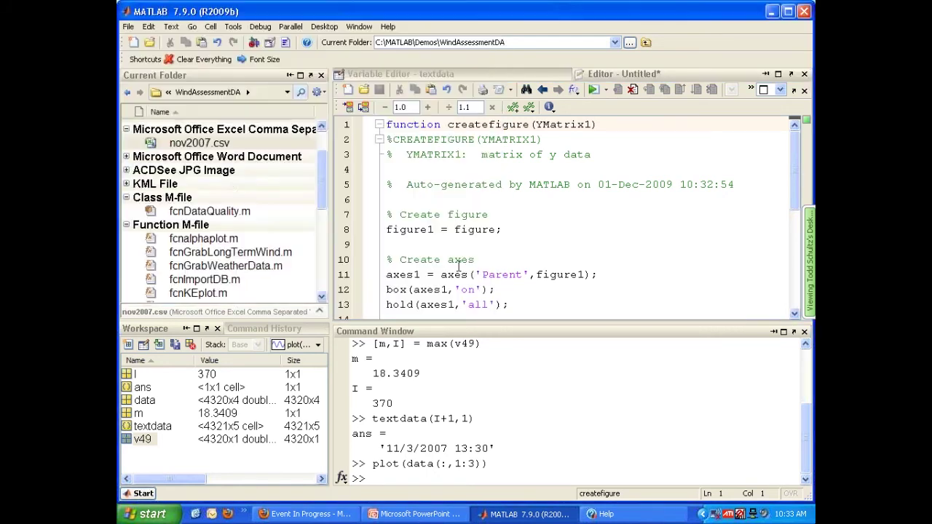
left_click(406, 477)
type("createdi")
key("BackSpace")
key("BackSpace")
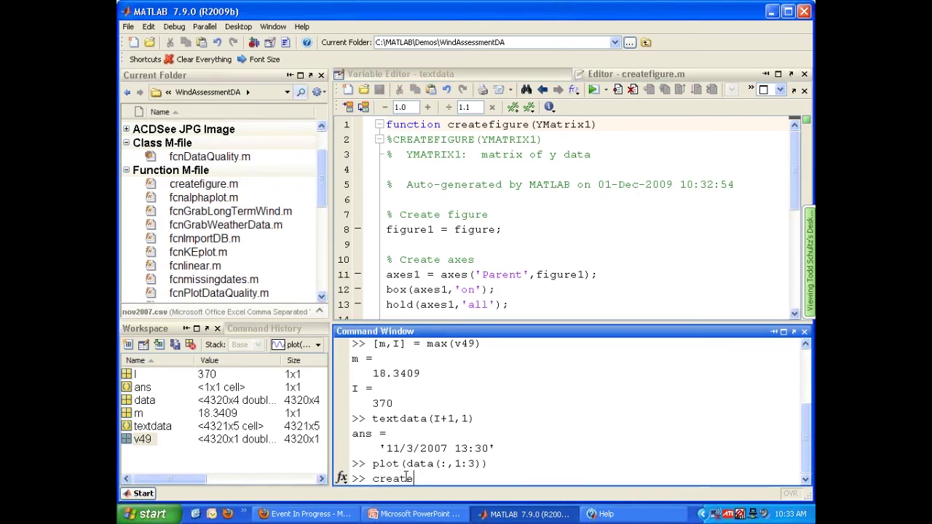
type("figure(data")
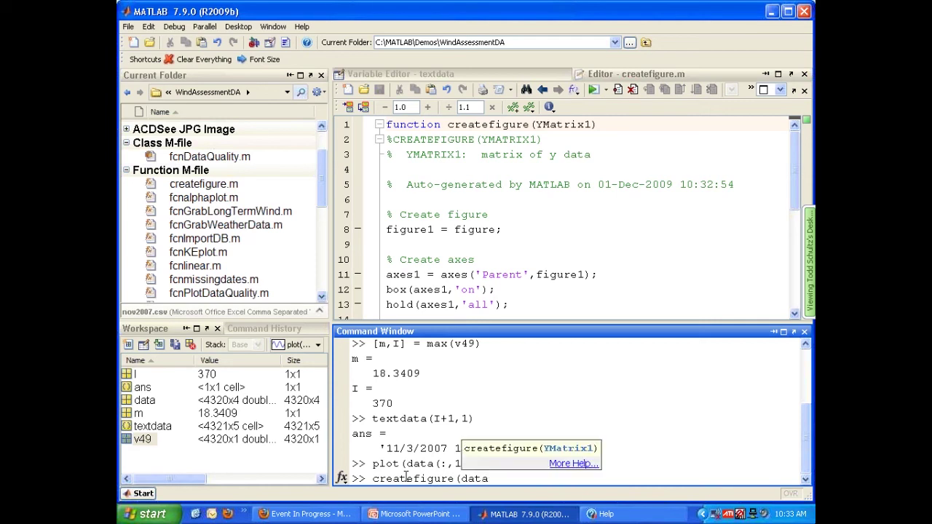
type("(:,1:3))")
key("Return")
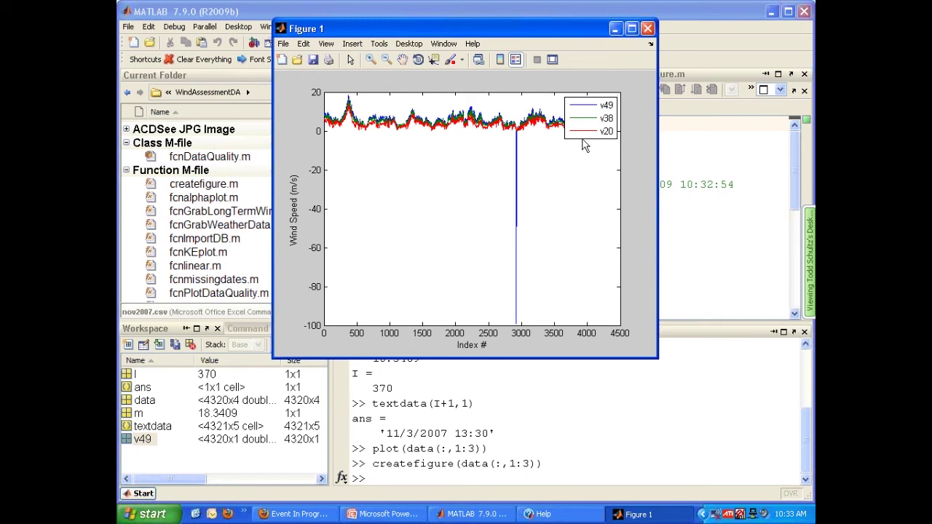
- Close Figure 1, the createfigure.m editor and the textdata variable view
left_click(648, 30)
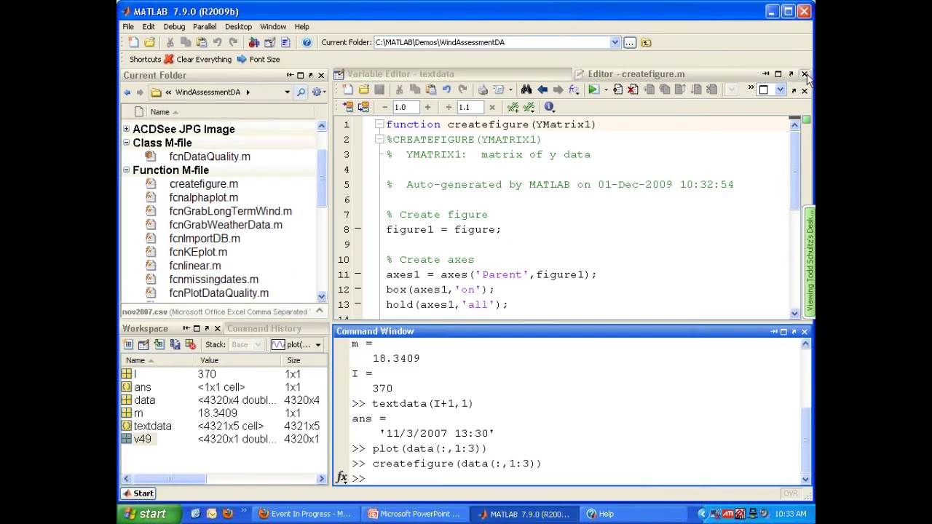
left_click(803, 74)
left_click(803, 74)
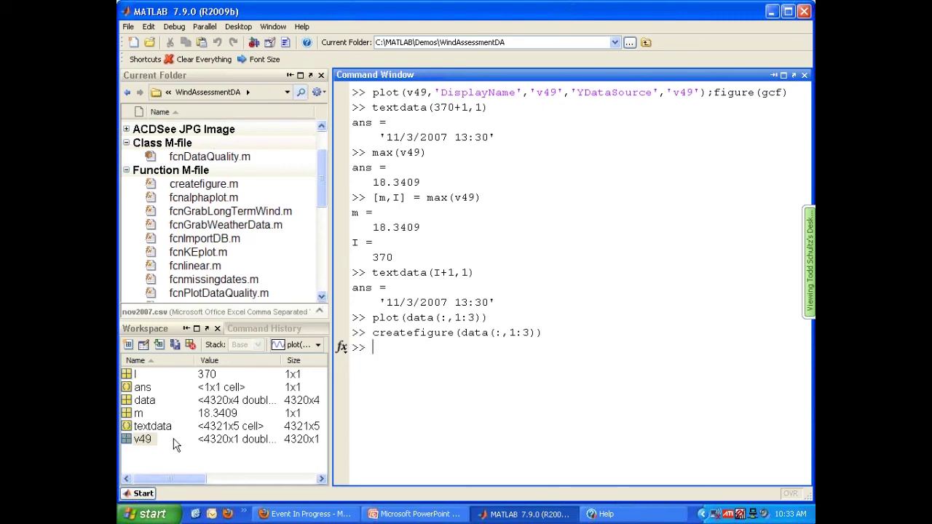
left_click(342, 347)
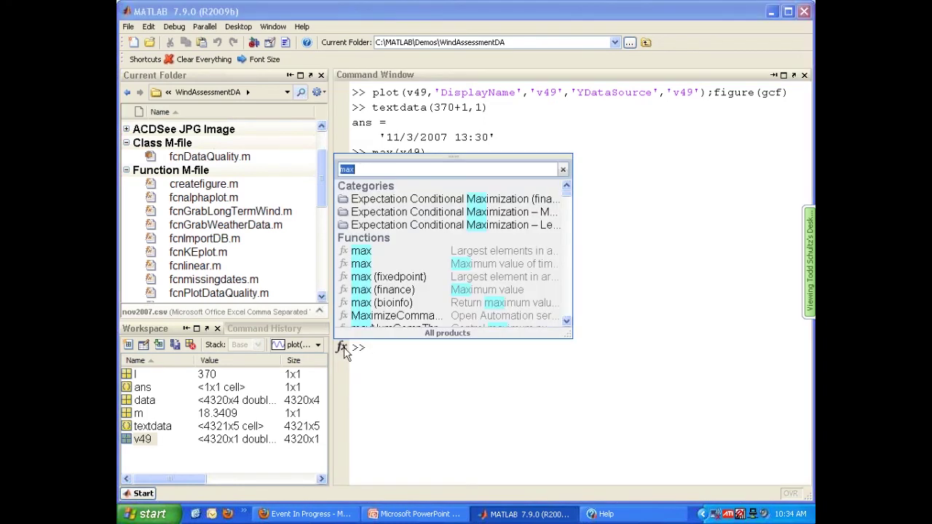
type("data org")
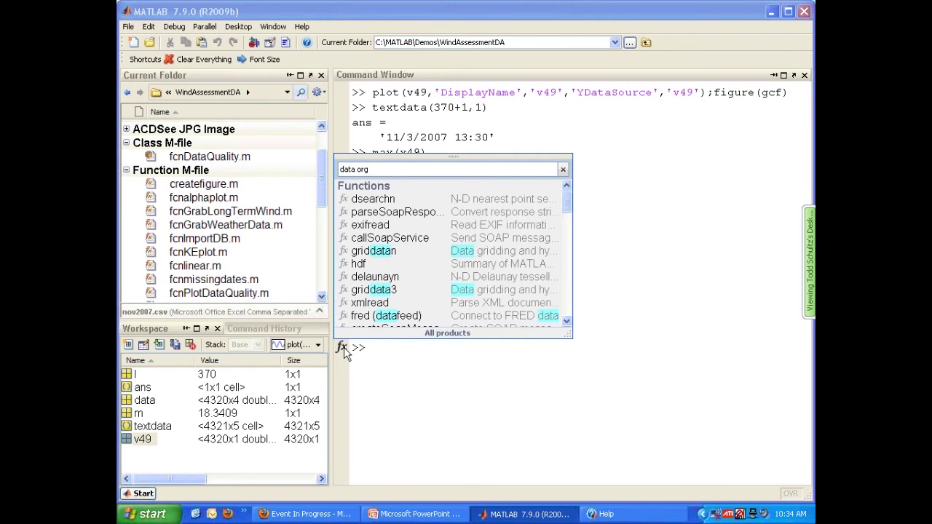
type("anication")
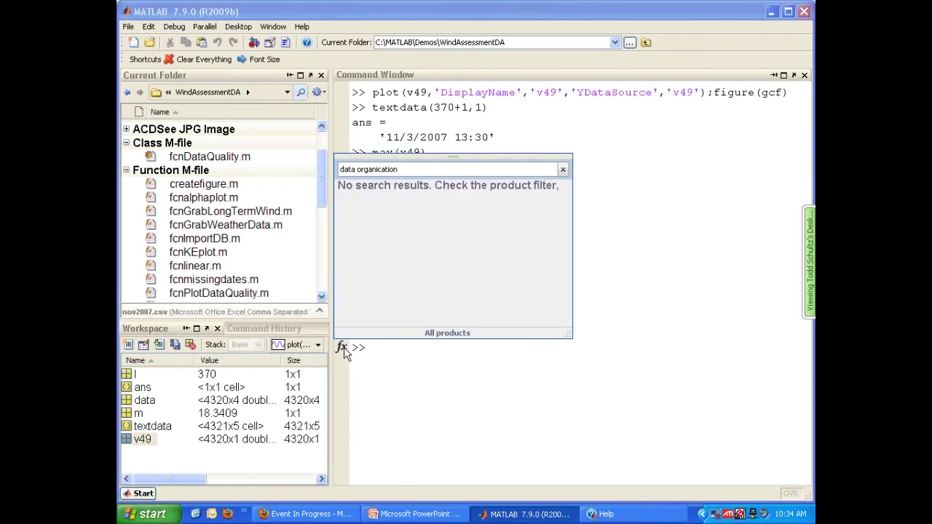
key("BackSpace")
key("BackSpace")
key("BackSpace")
key("BackSpace")
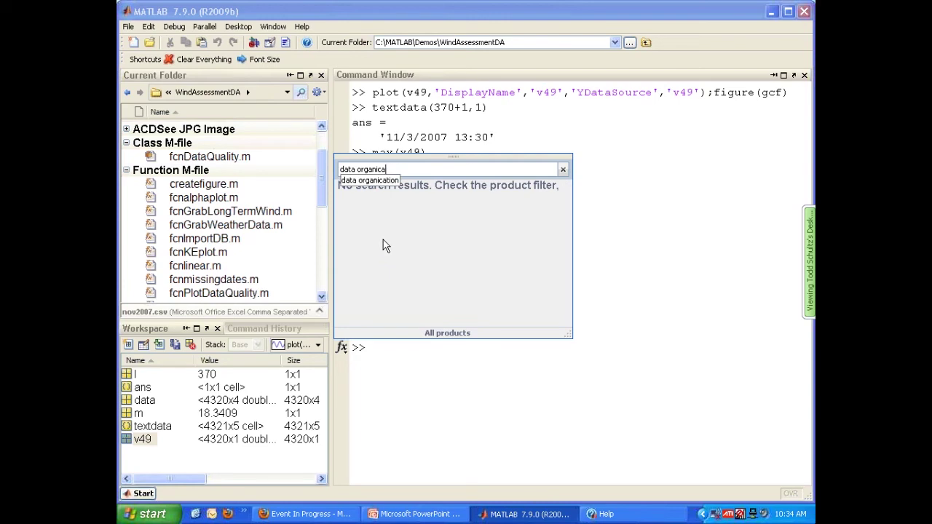
type("za")
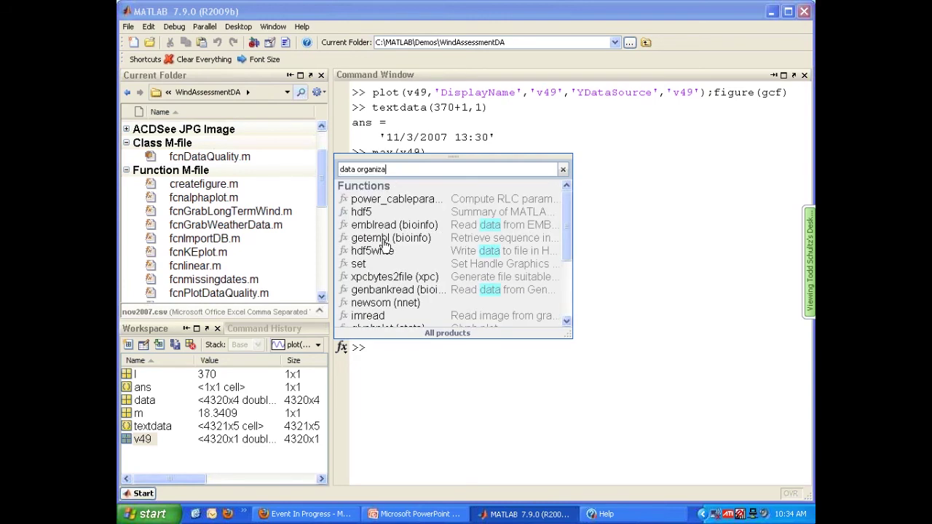
type("tion")
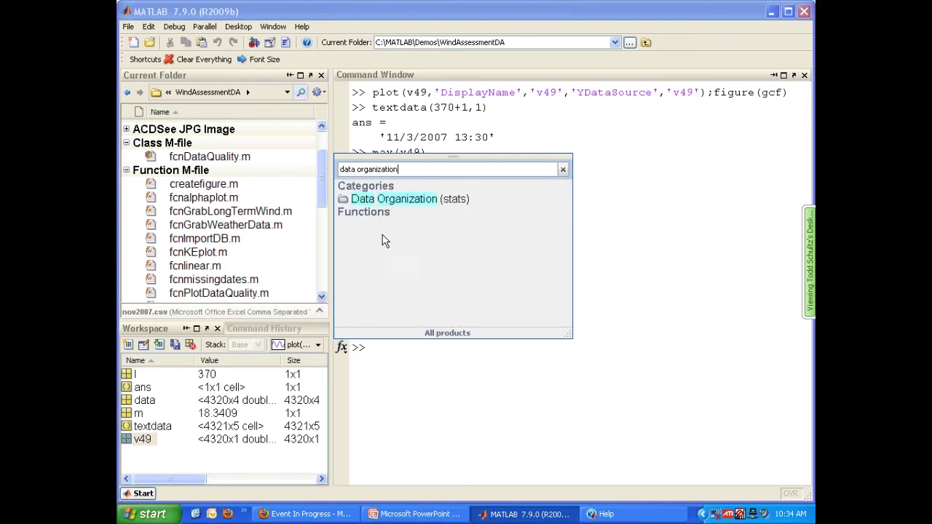
left_click(410, 201)
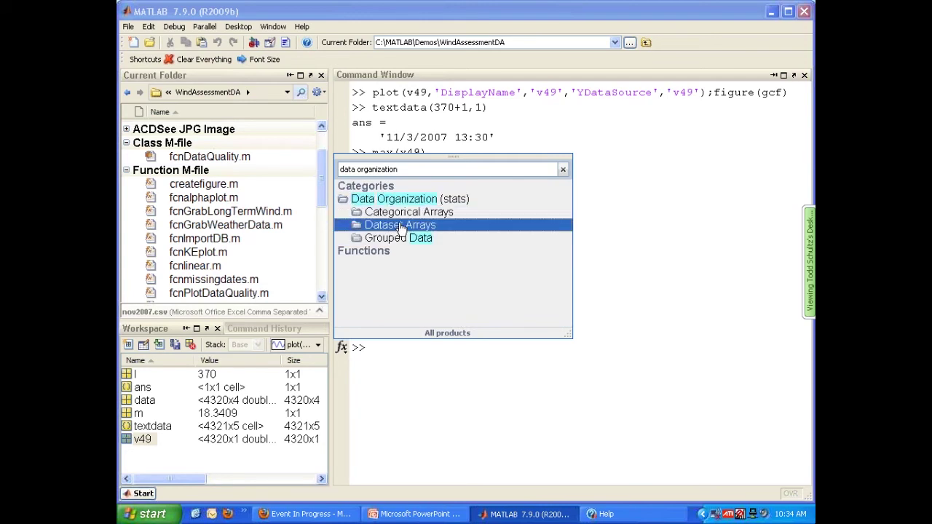
left_click(401, 227)
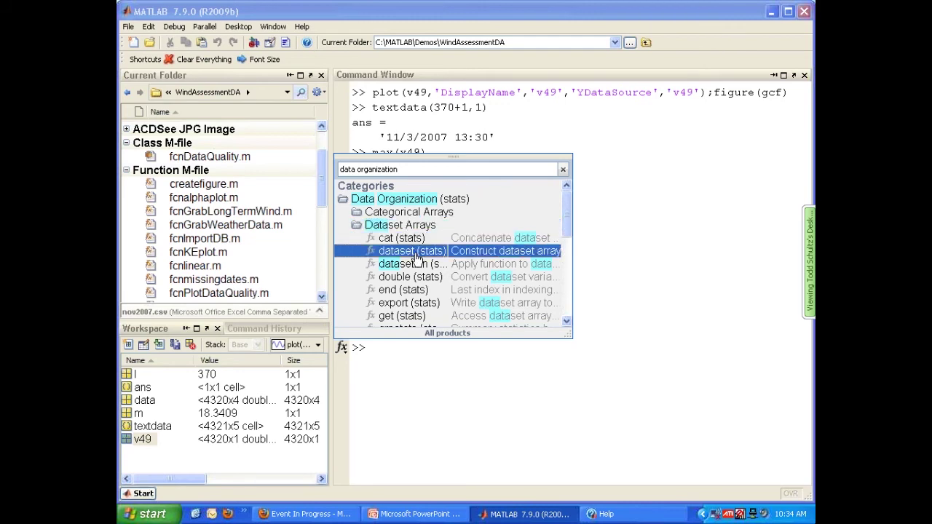
mouse_move(418, 258)
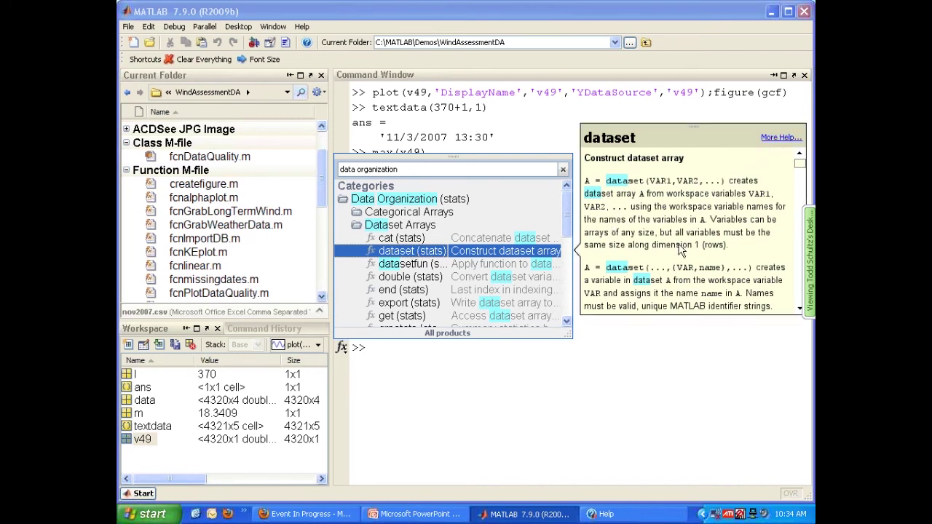
left_click(556, 354)
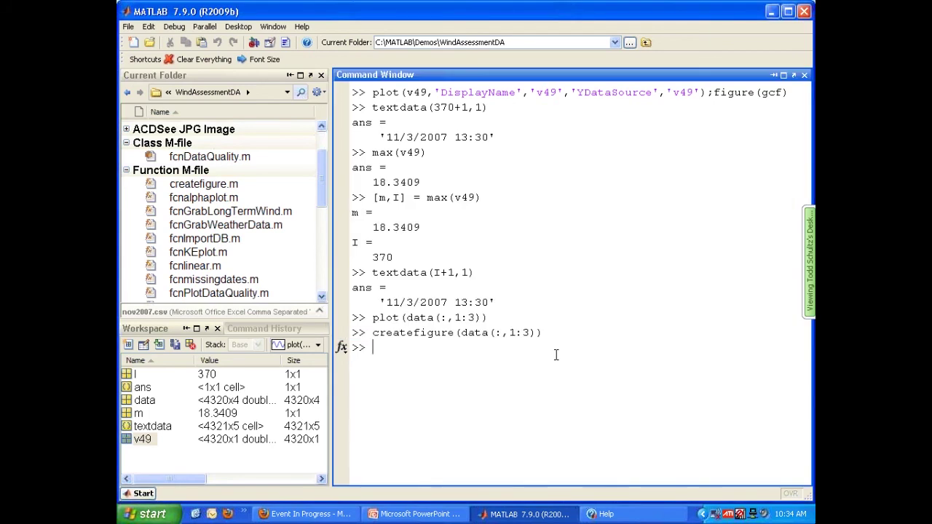
- Run clear all, then load nov2007.csv into wind with dataset('file','nov2007.csv','delimiter',',')
type("clear all")
key("Return")
type("wind")
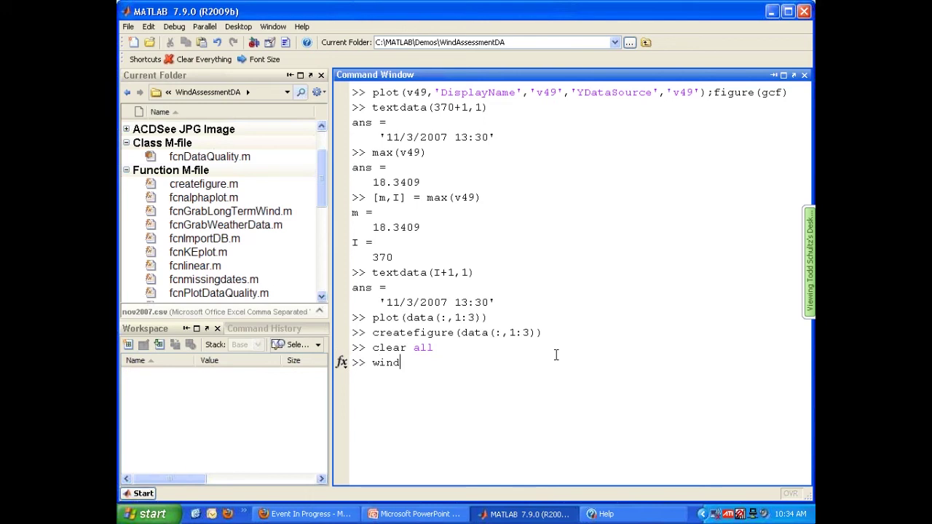
type(" = dataset(")
type("'file','nov2007.csv','delimiter',',');")
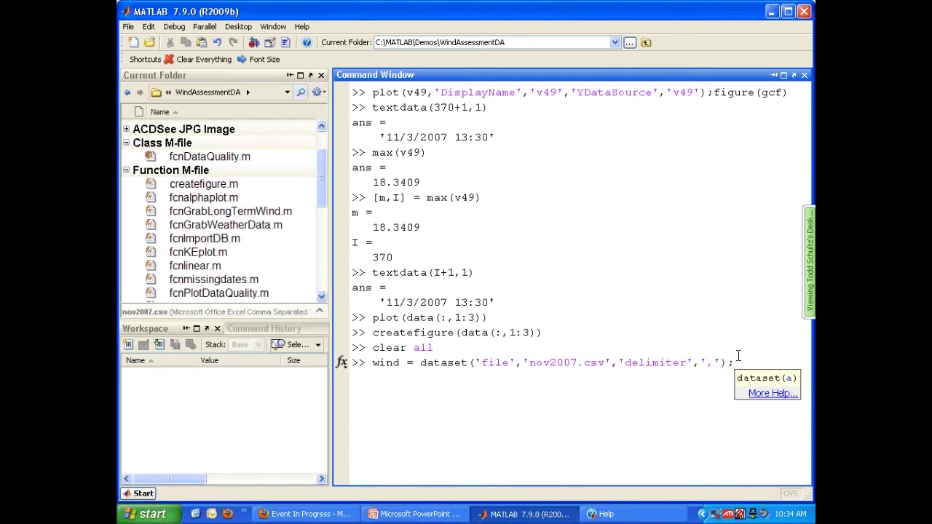
key("Return")
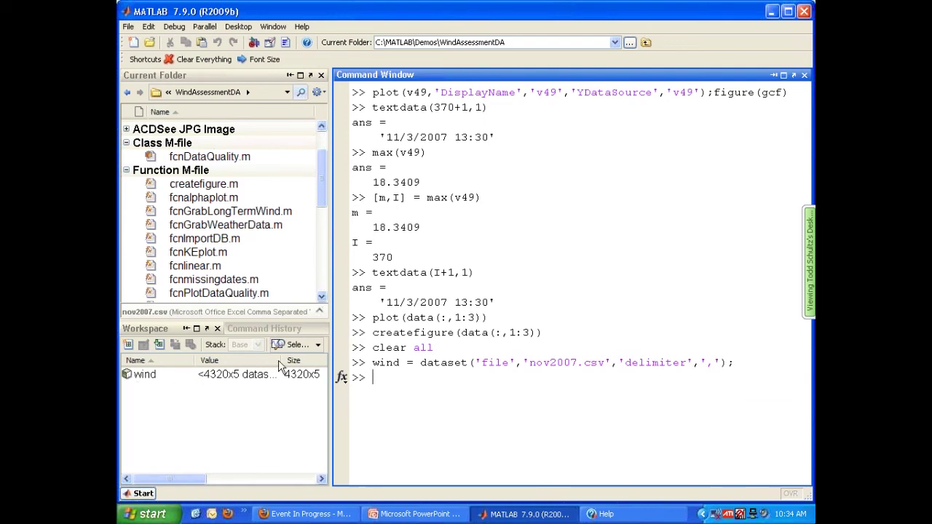
- Widen the Workspace Value column to show wind's type and enter wind(1:5,:) at the prompt
left_click_drag(286, 360, 290, 360)
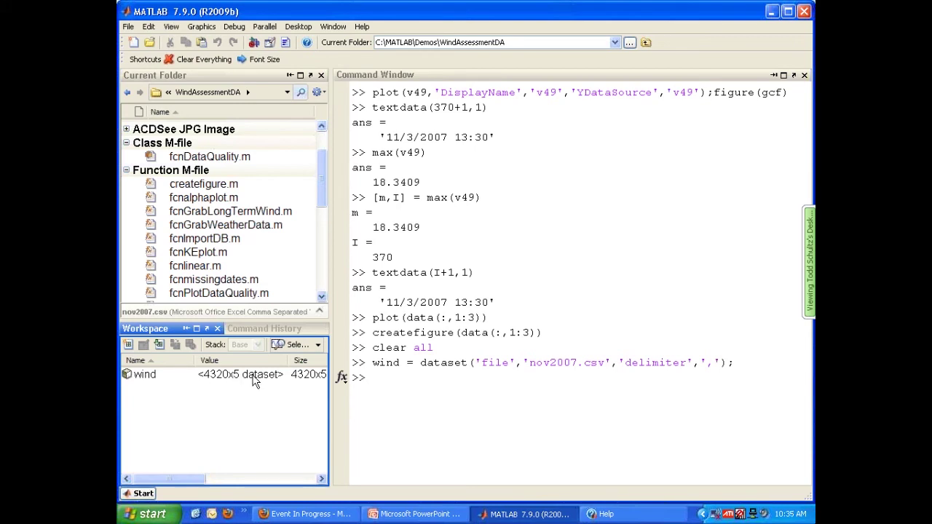
left_click(371, 377)
type("wind(1")
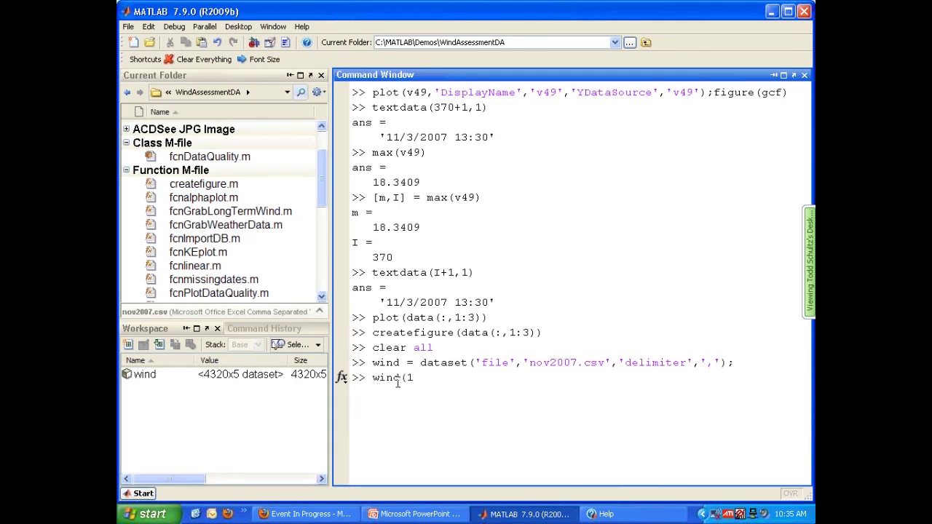
type(":5,:)")
- Display wind's first five rows and highlight the date and v49 columns in the output
key("Return")
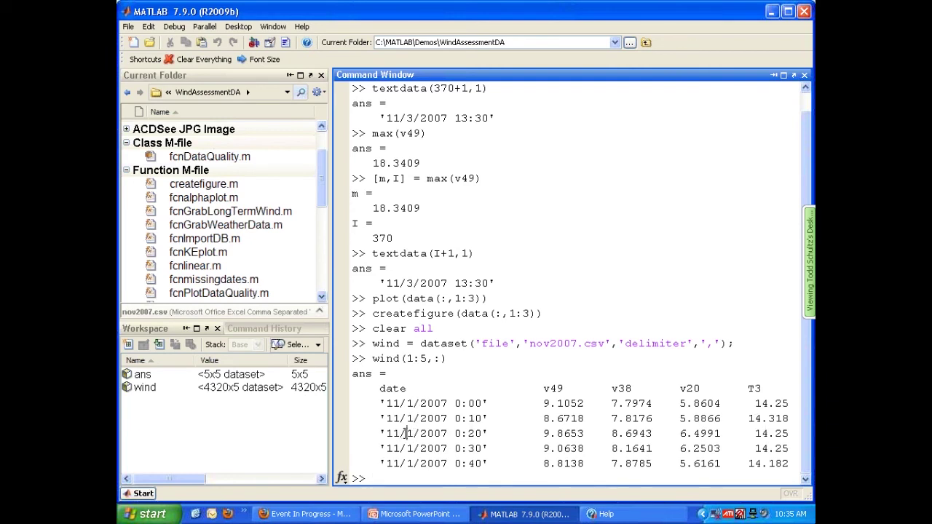
left_click_drag(404, 433, 414, 433)
left_click_drag(379, 388, 409, 390)
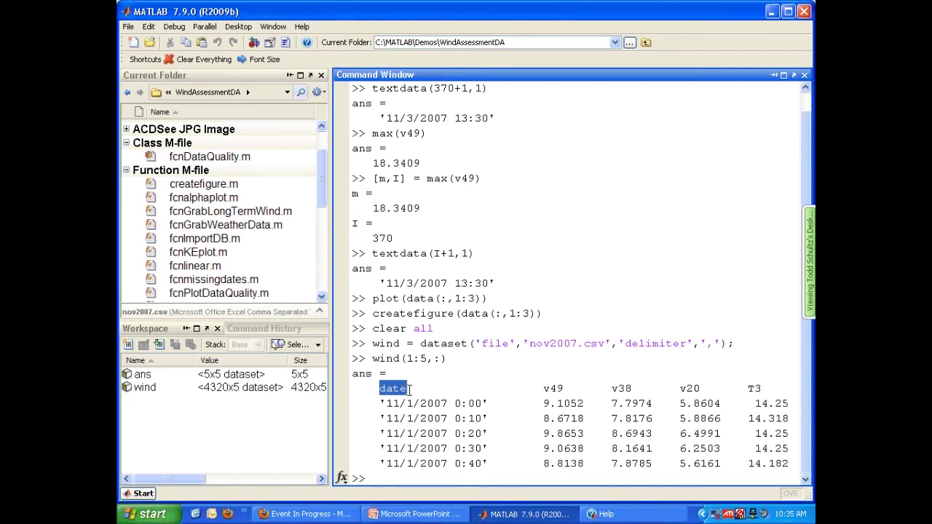
left_click(542, 387)
left_click_drag(542, 386, 563, 388)
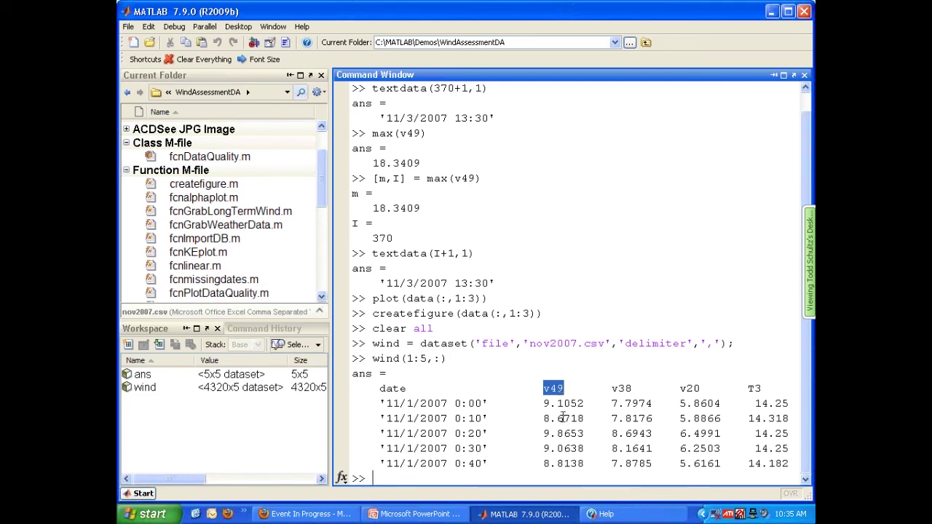
left_click_drag(543, 433, 584, 433)
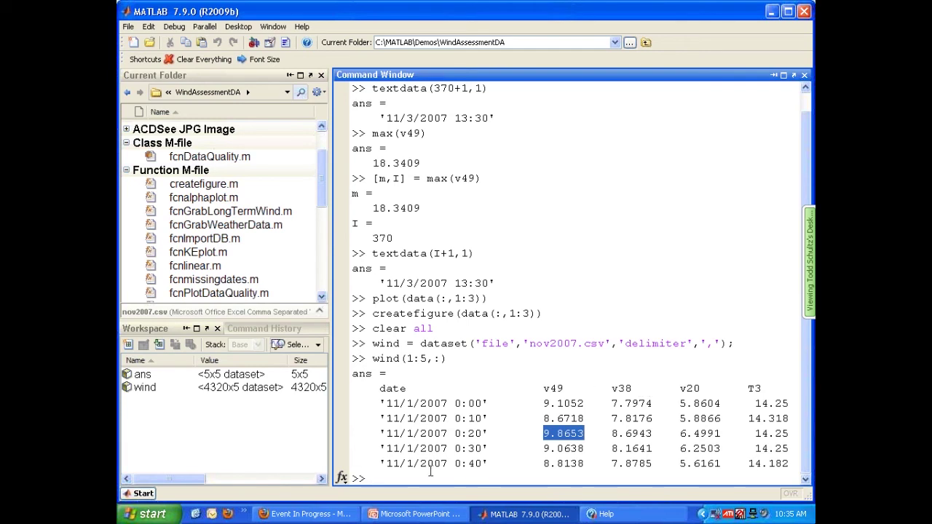
- List v49's first five values with wind(1:5,'v49') and with Tab-completed wind.v49(1:5)
type("wind(")
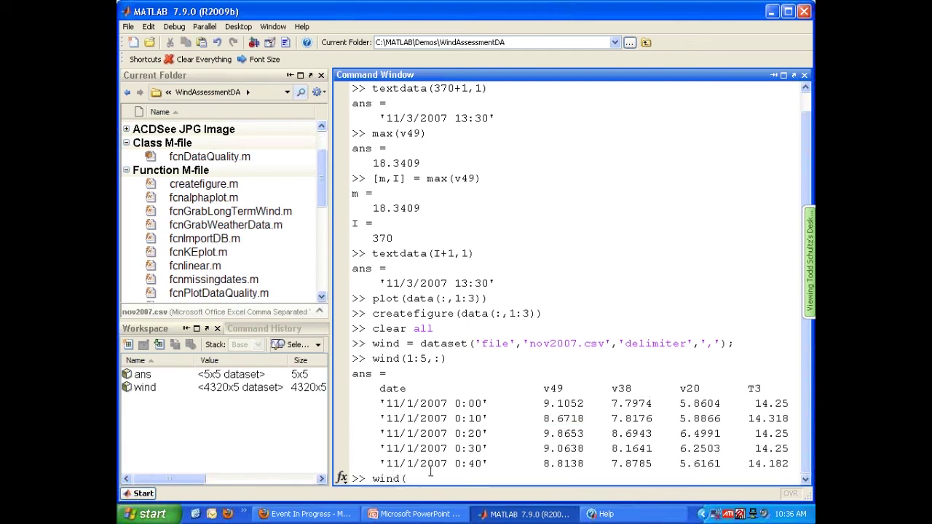
type("1:5,'v49')")
key("Return")
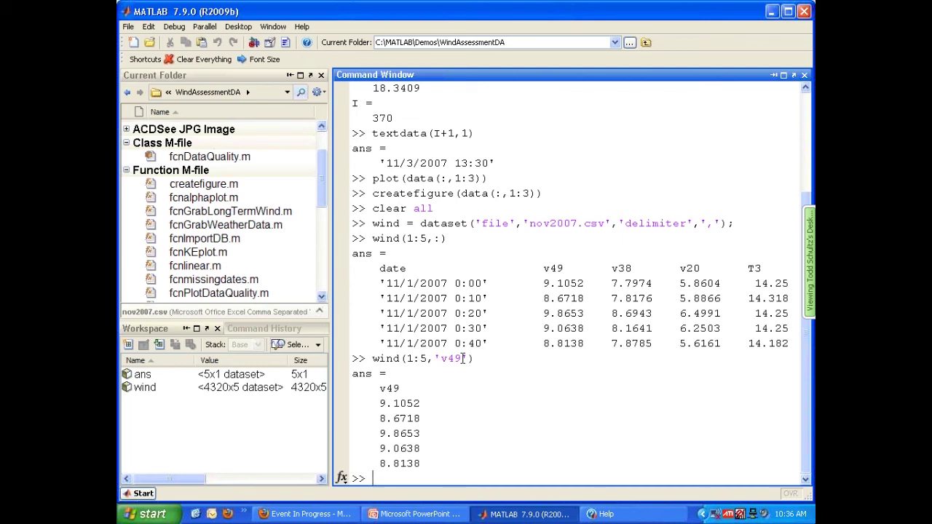
type("wind.v")
key("Tab")
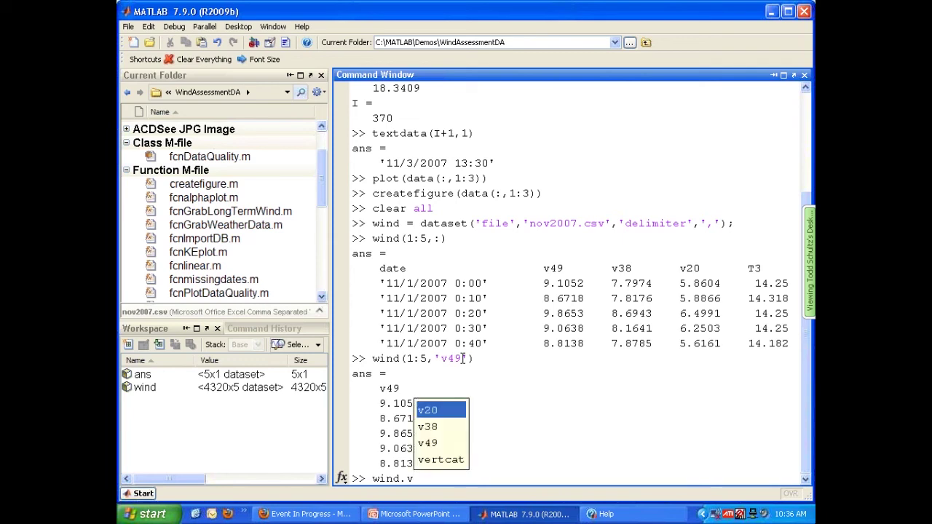
key("Down")
key("Down")
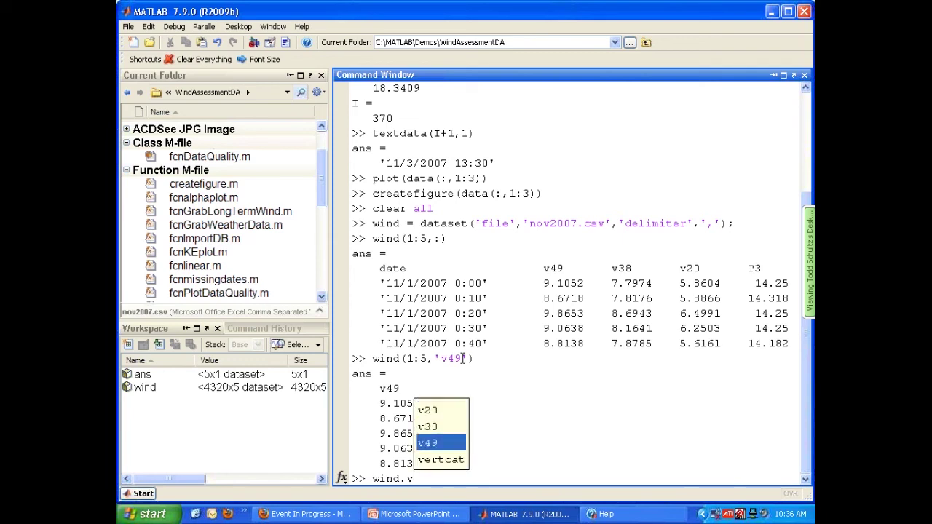
key("Return")
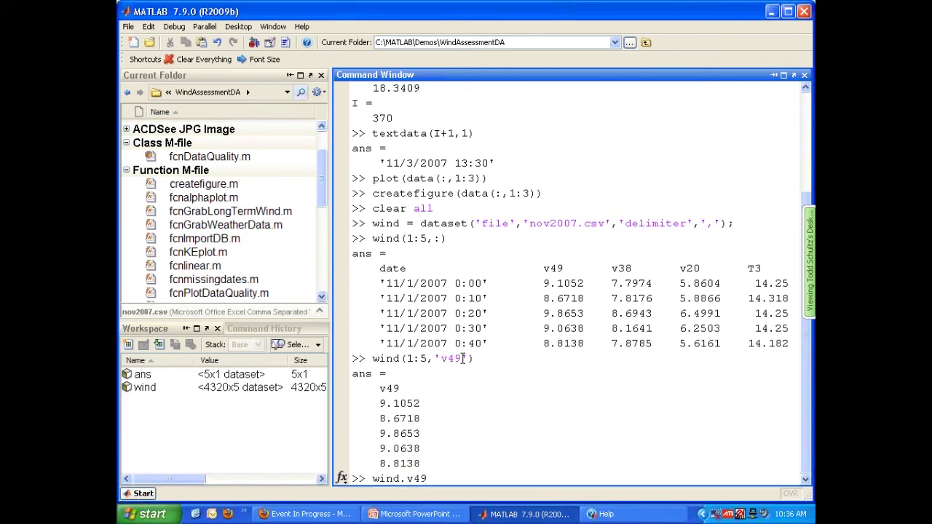
type("(1:5)")
key("Return")
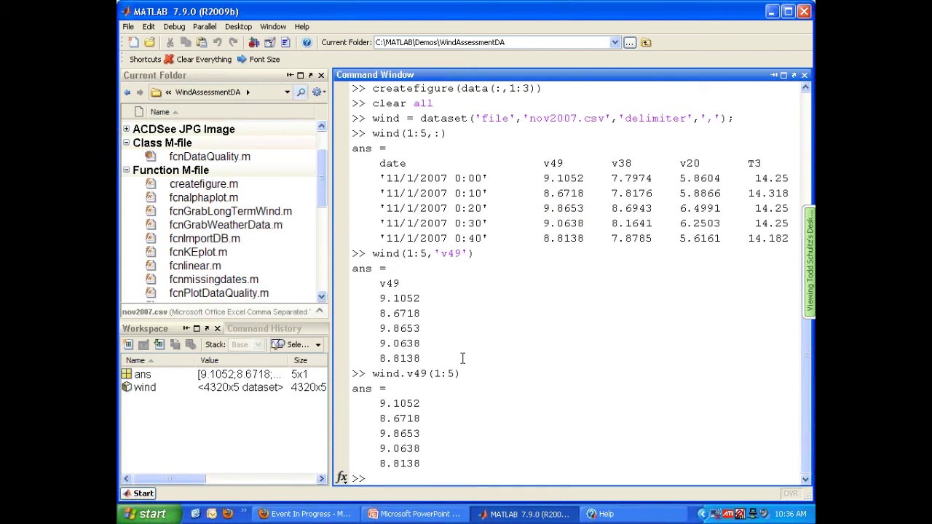
type("createfigure([wind.v49 wind.v38 wind.v20])")
- Plot createfigure([wind.v49 wind.v38 wind.v20]) to see the -99 spike, then close the figure
key("Return")
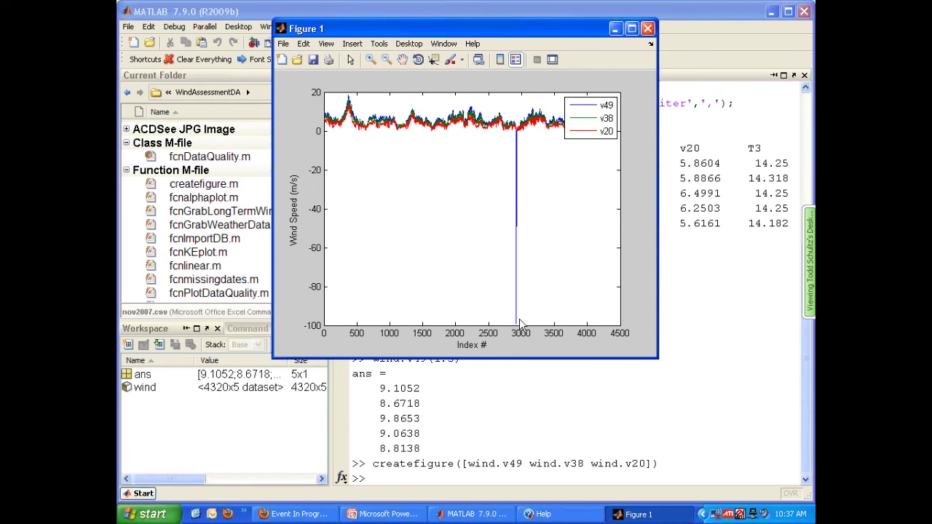
left_click(647, 29)
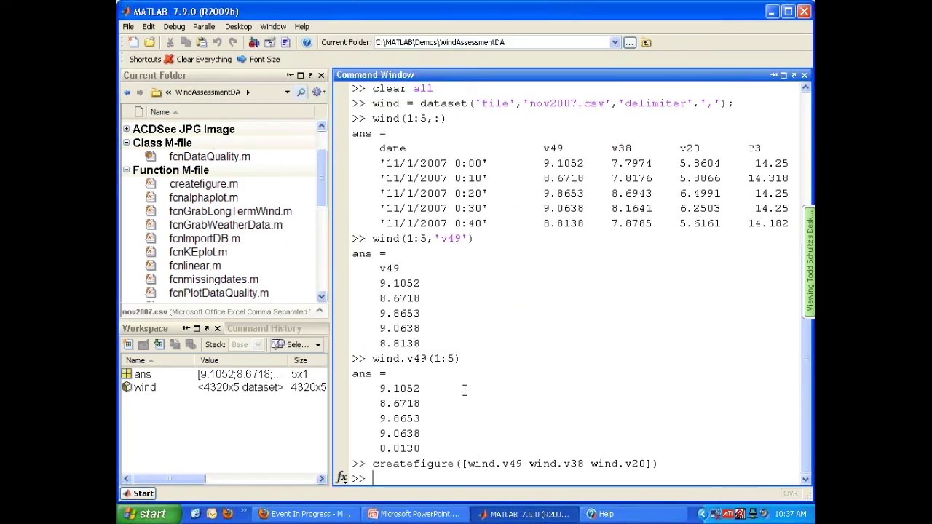
- Create the 4320x1 logical index I with I = wind.v49 == -99;
type("I = wind.v49 == -99")
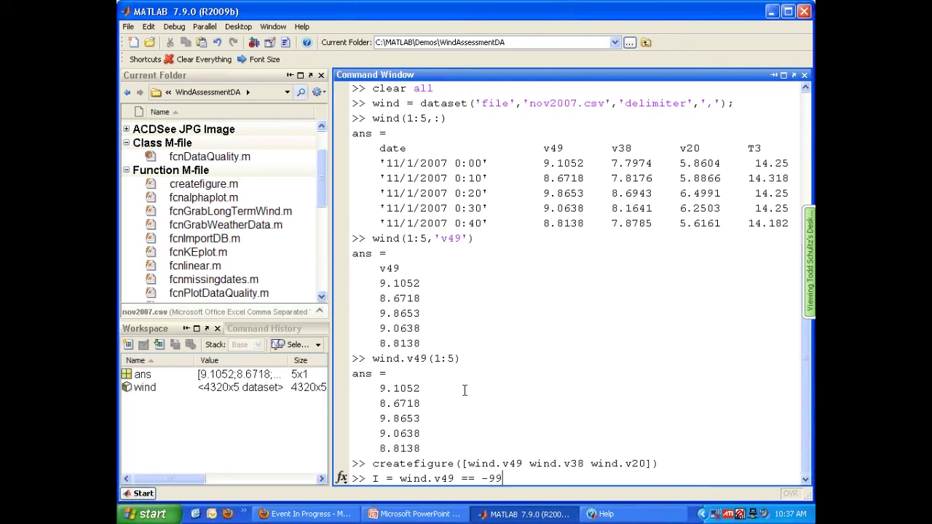
type(";")
key("Return")
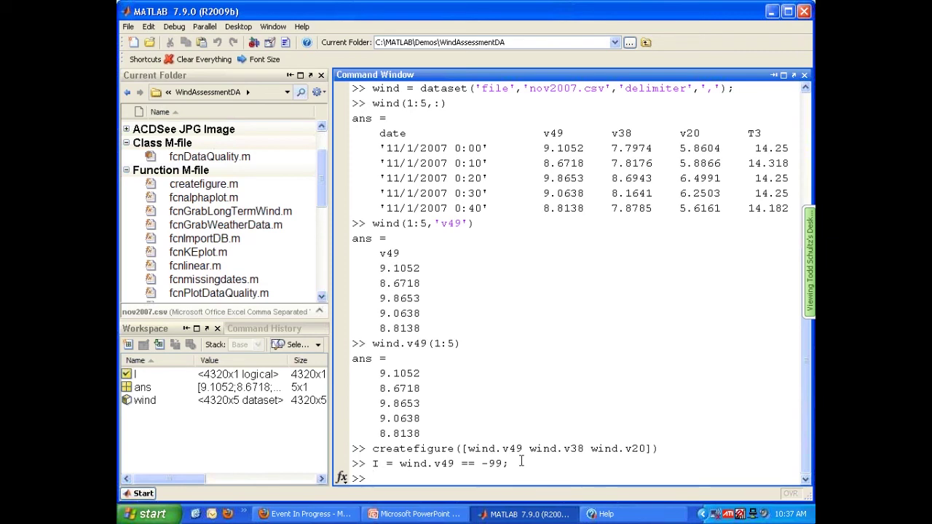
- Create a = magic(3), flag its entries above 7 in I, and extract them with a(I)
type("a = magic(3)")
key("Return")
type("I = a")
type(" .")
type("> 7")
key("Return")
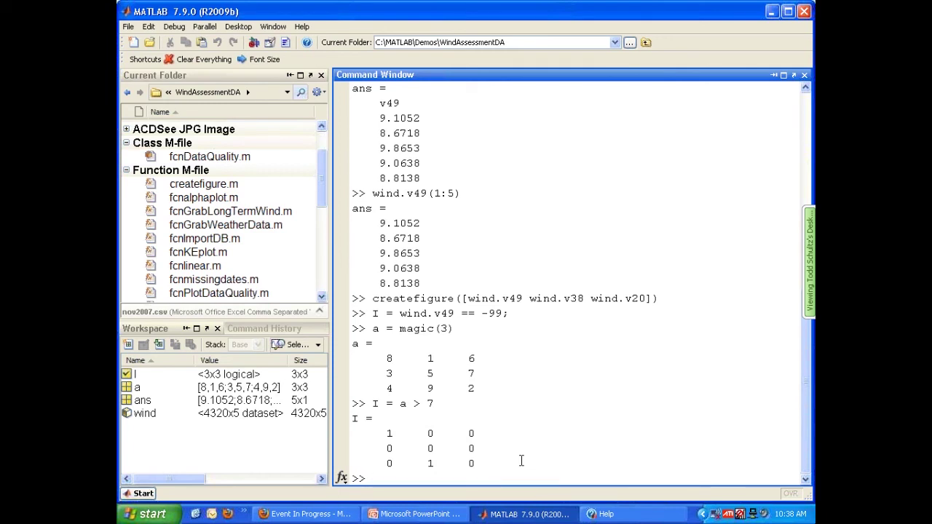
type("a(I)")
key("Return")
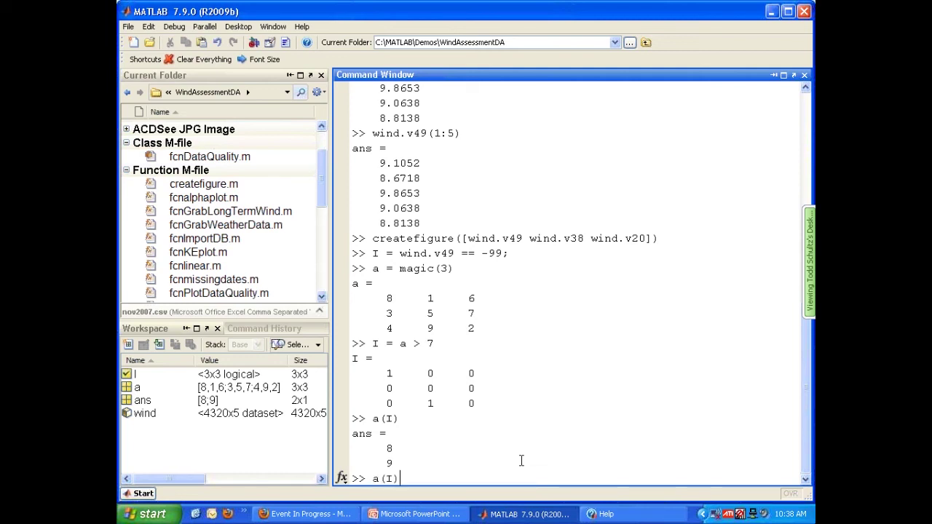
- Extract a(a > 7) directly, then zero those entries with a(a > 7) = 0
key("BackSpace")
key("BackSpace")
type("a > 7)")
key("Return")
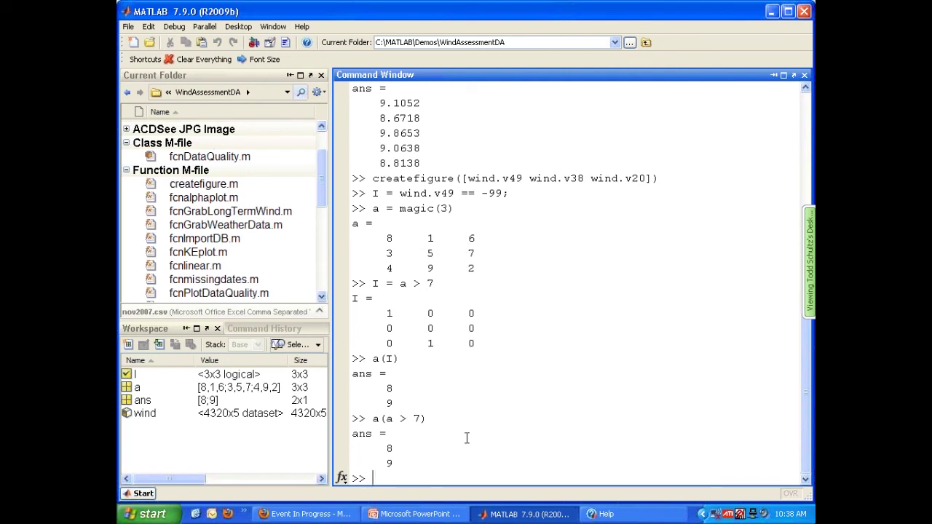
left_click_drag(372, 420, 425, 424)
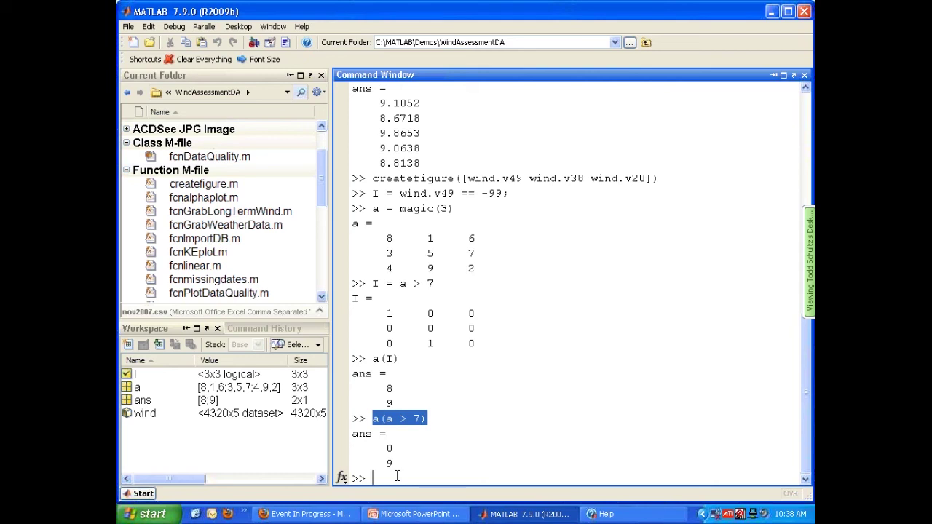
type("a(a > 7)")
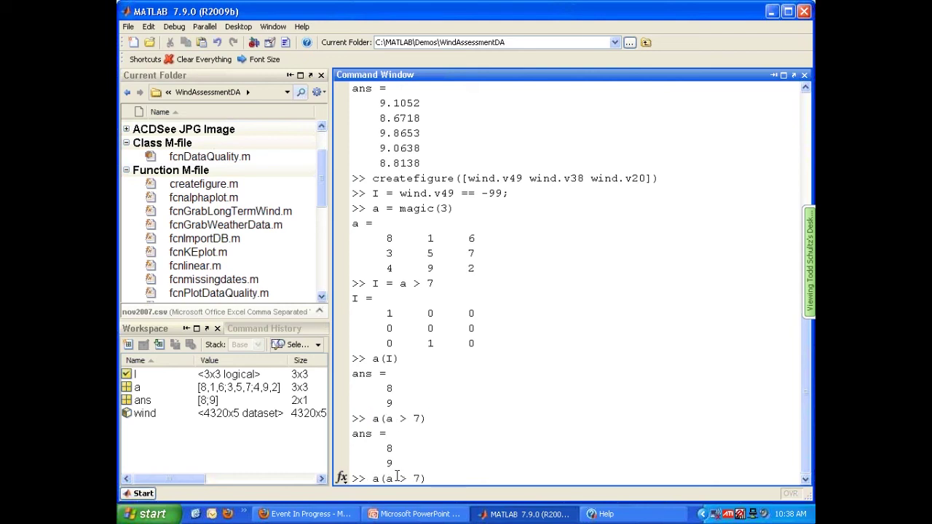
type("= 0")
key("Return")
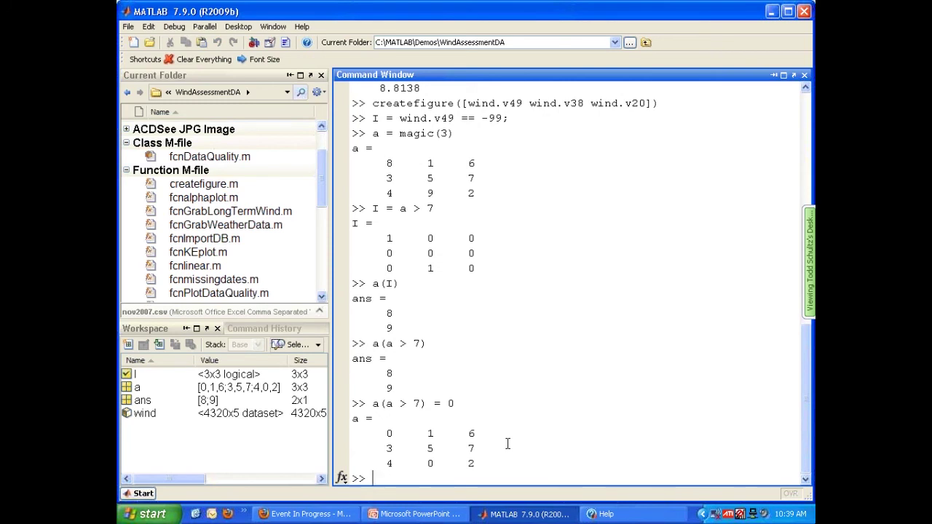
- Rebuild I = wind.v49 == -99; and count the 4 flagged readings with sum(I)
type("I = wind")
key("Up")
key("Return")
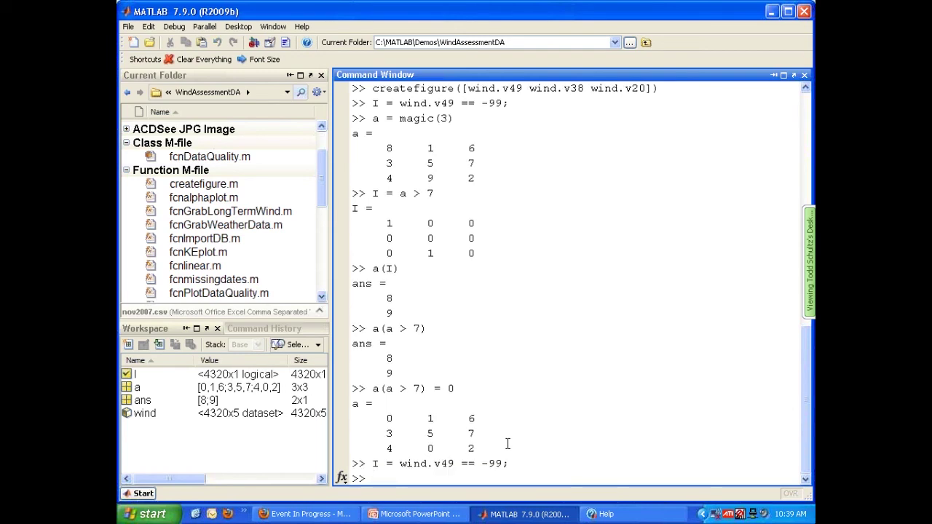
type("sum(I)")
key("Return")
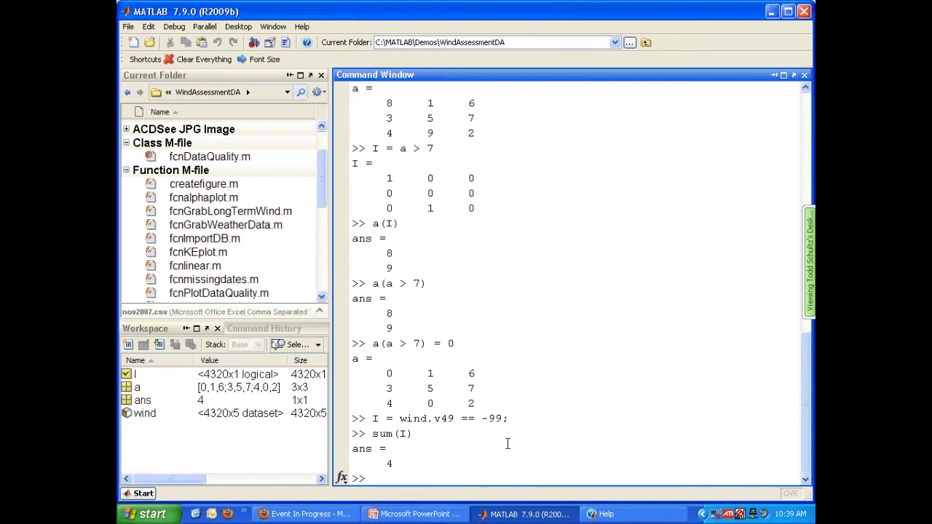
- Replace the flagged v49 readings with nan, then with min(wind.v49)
type("wind.v49(I) = ")
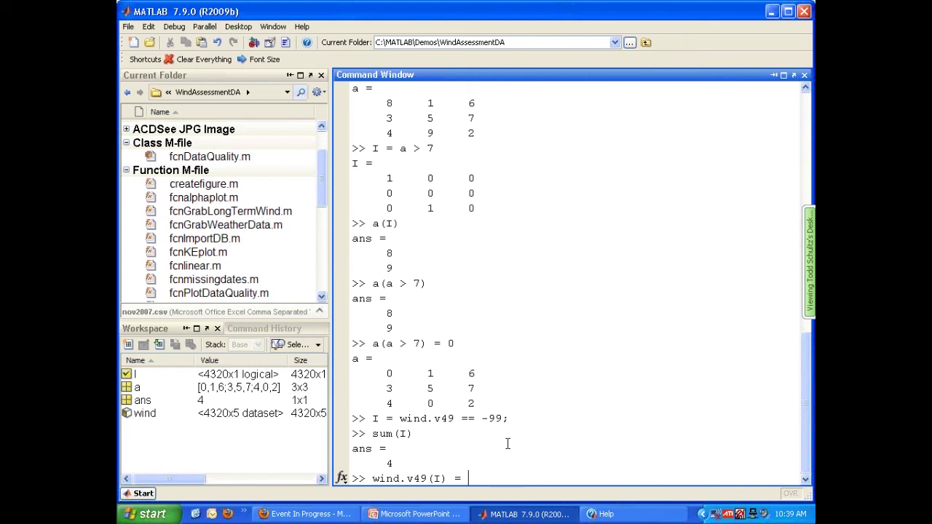
type("nan")
type(";")
key("Return")
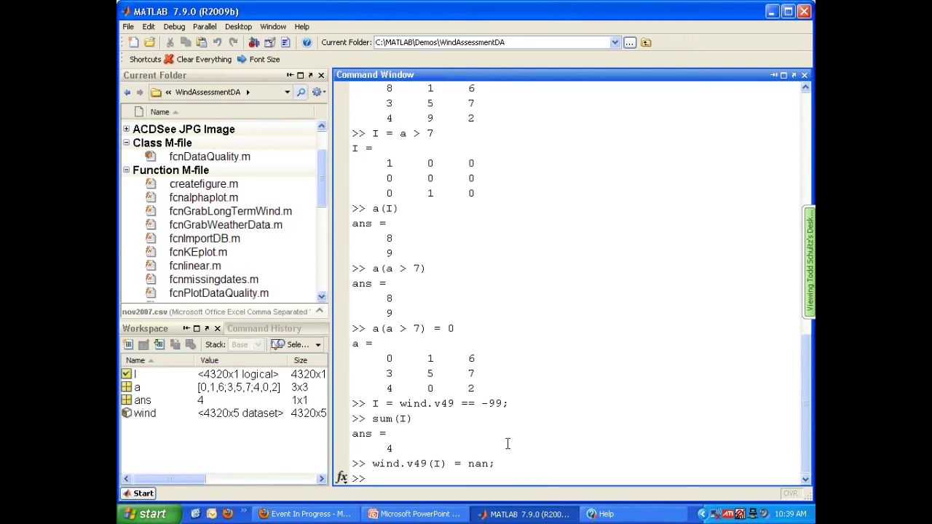
type("wind.v")
type("49")
type("(I) = ")
type("mean")
key("BackSpace")
key("BackSpace")
key("BackSpace")
type("in(wind.v49);")
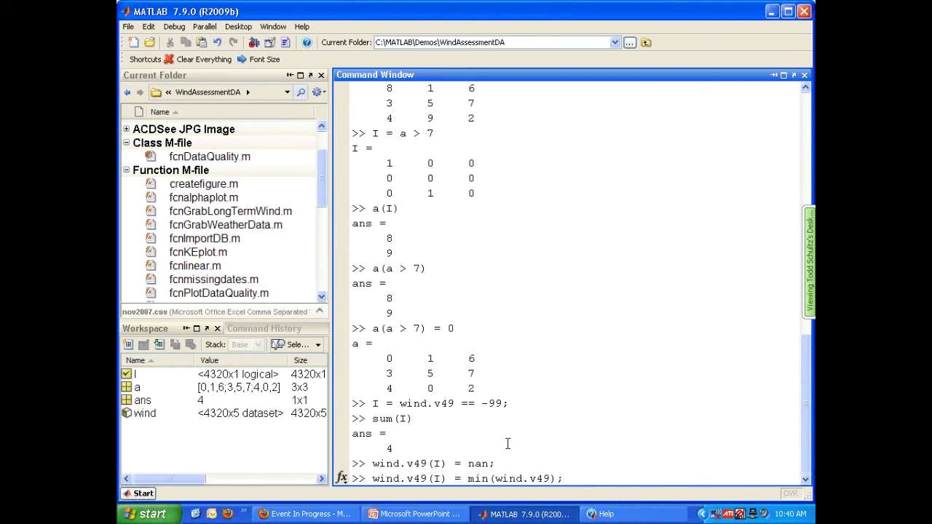
key("Return")
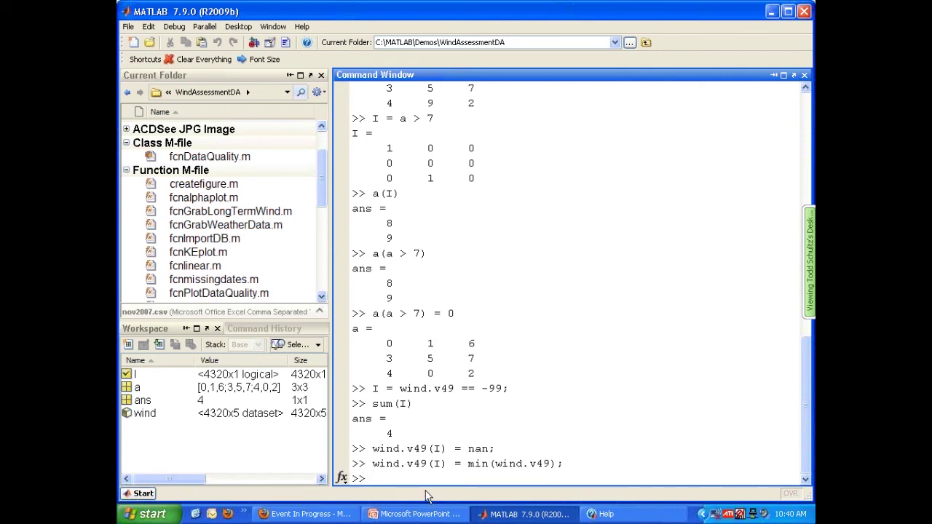
- Replot v49, v38 and v20 with createfigure, confirming the -99 spike is gone
type("create")
key("Up")
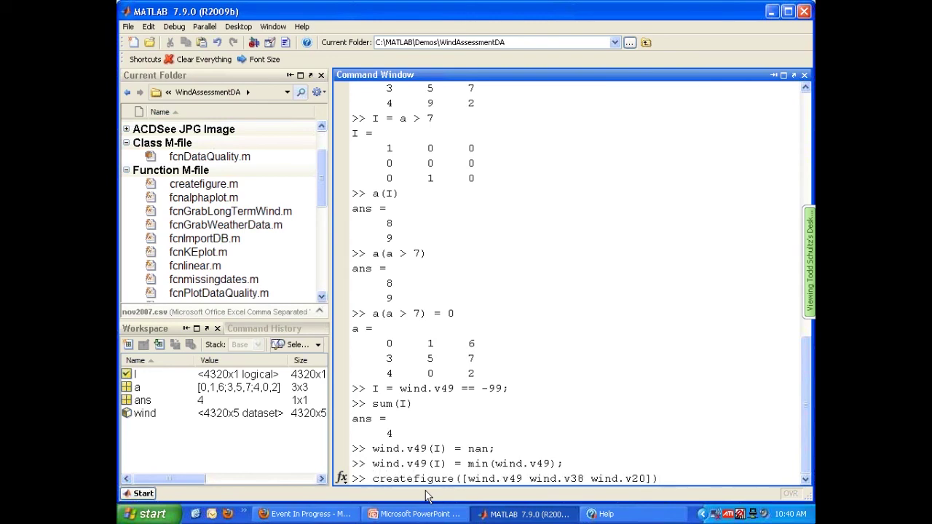
key("Return")
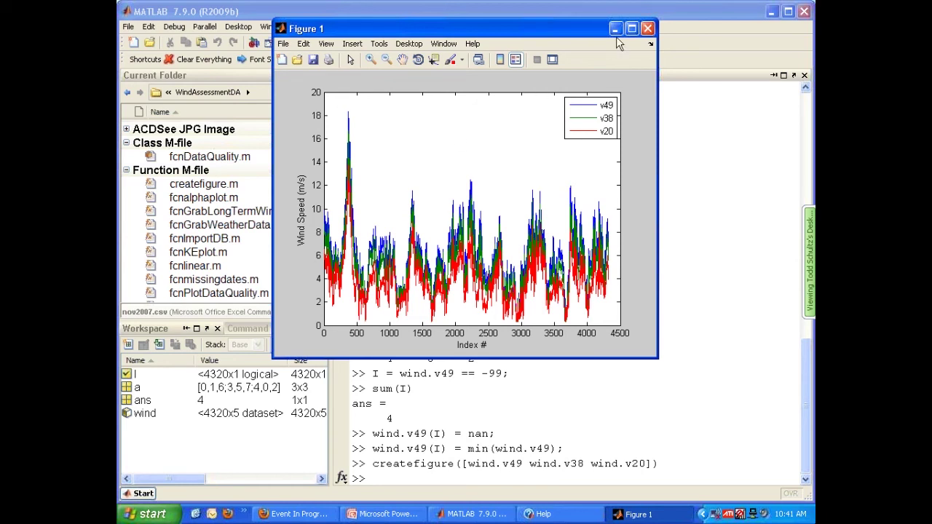
- Reshape wind.v49 into six rows as vhr, inspect it, then average it into 720 hourly means
left_click(648, 28)
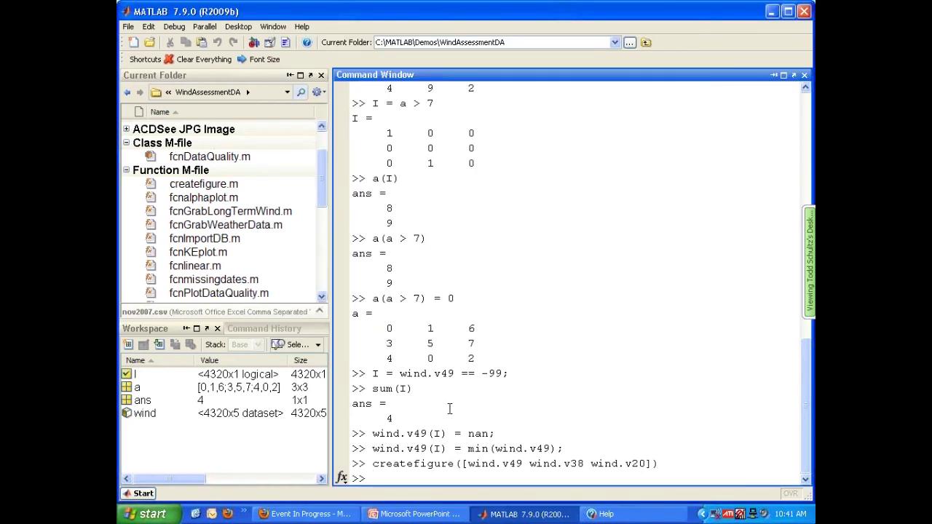
type("vhr = reshape(wind.v")
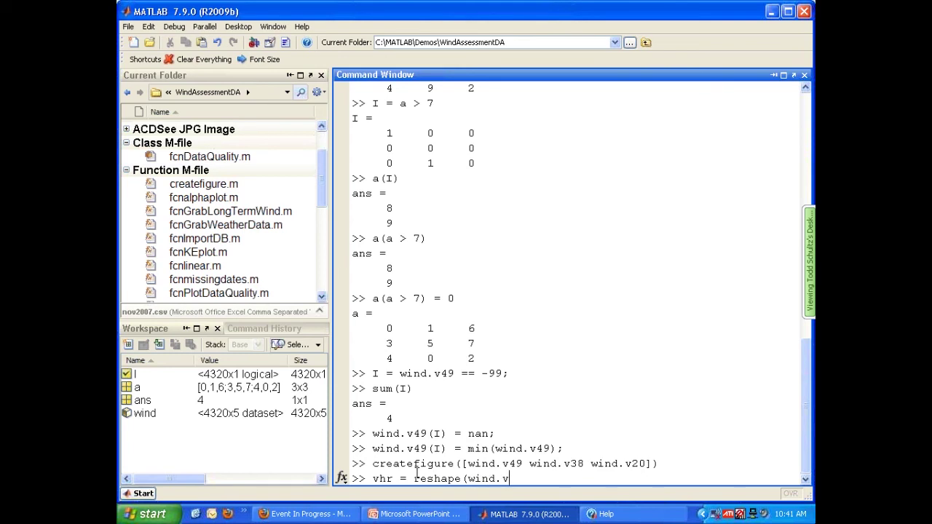
type("49,6")
type(",[]);")
key("Return")
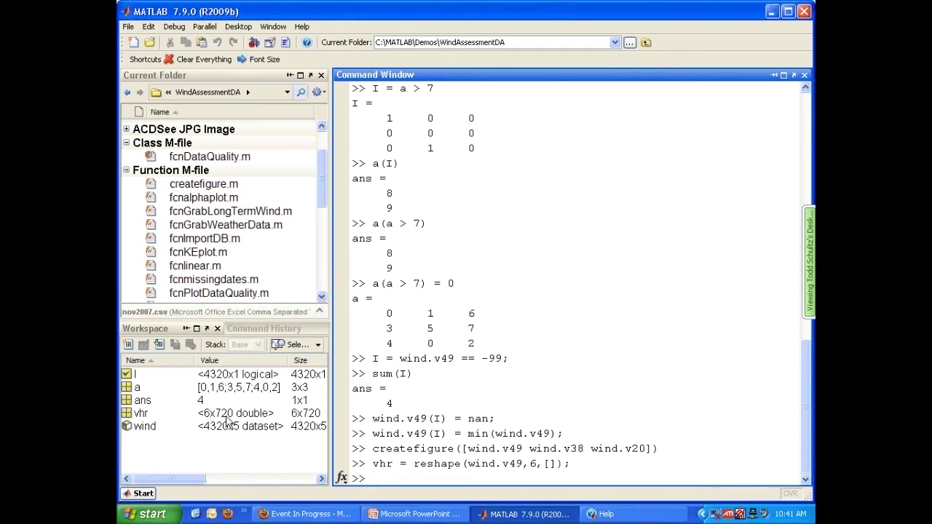
left_click(141, 413)
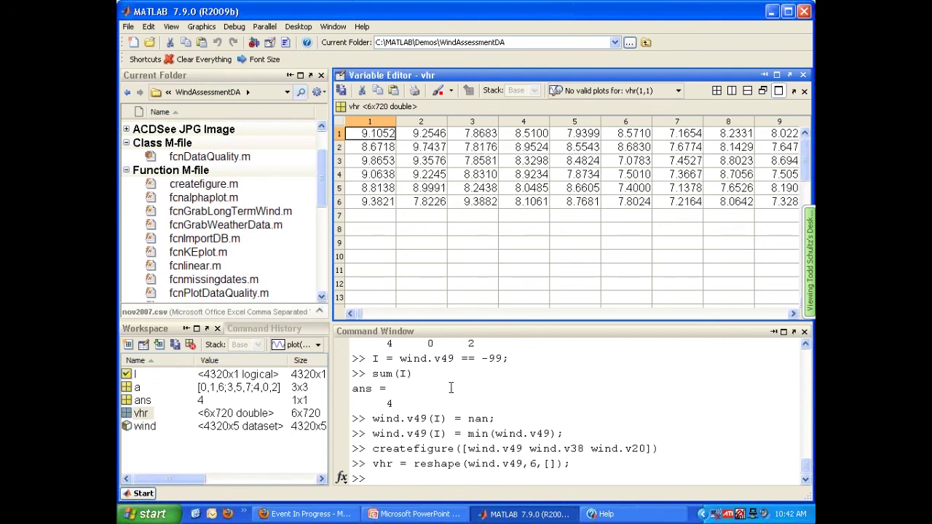
left_click(433, 477)
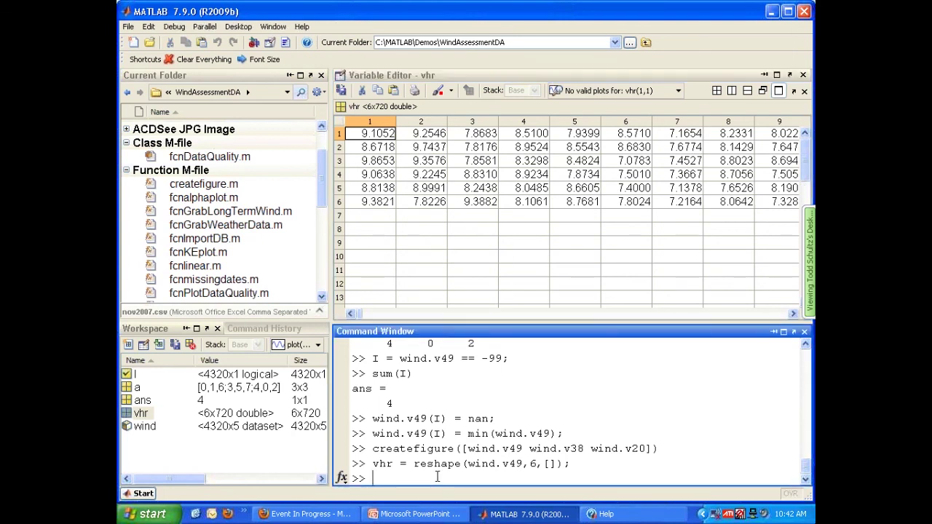
type("vhr = mean(vhr);")
key("Return")
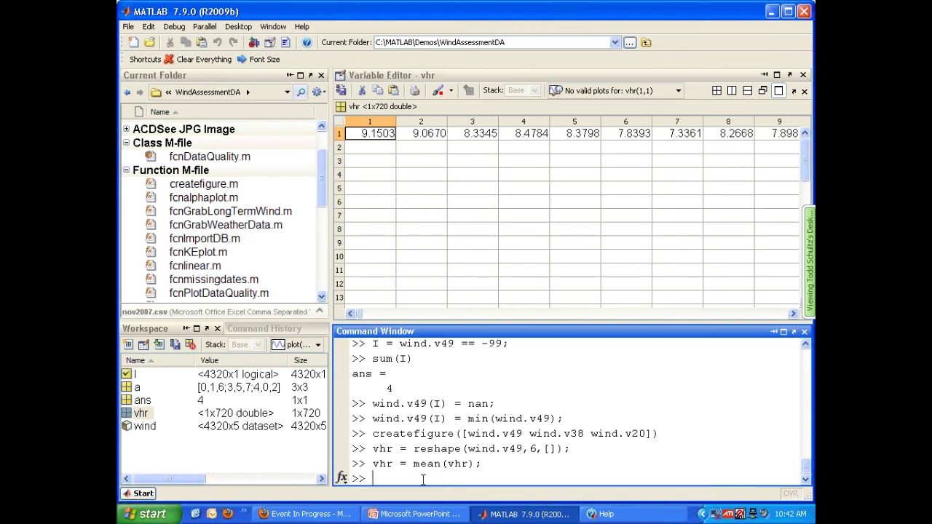
- Plot the hourly averages with plot(vhr), then close the figure and the vhr variable view
type("plot(vhr)")
key("Return")
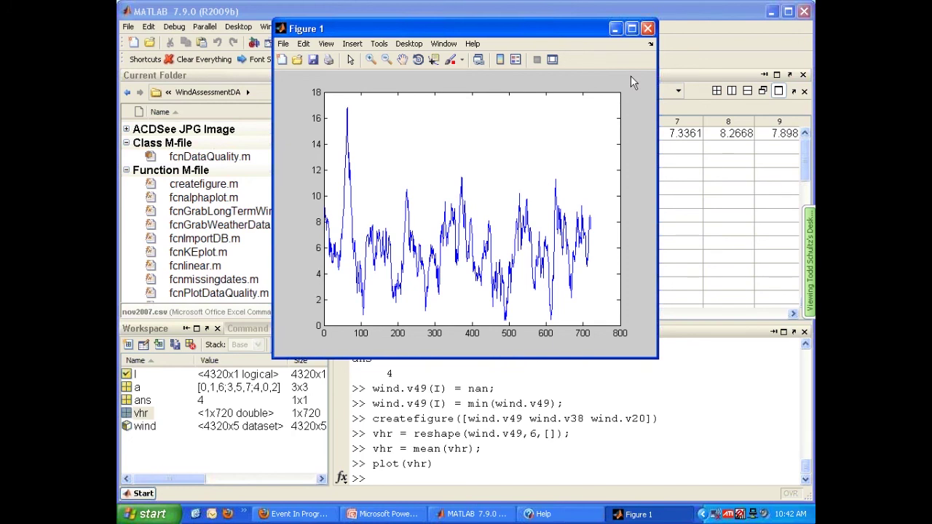
left_click(648, 29)
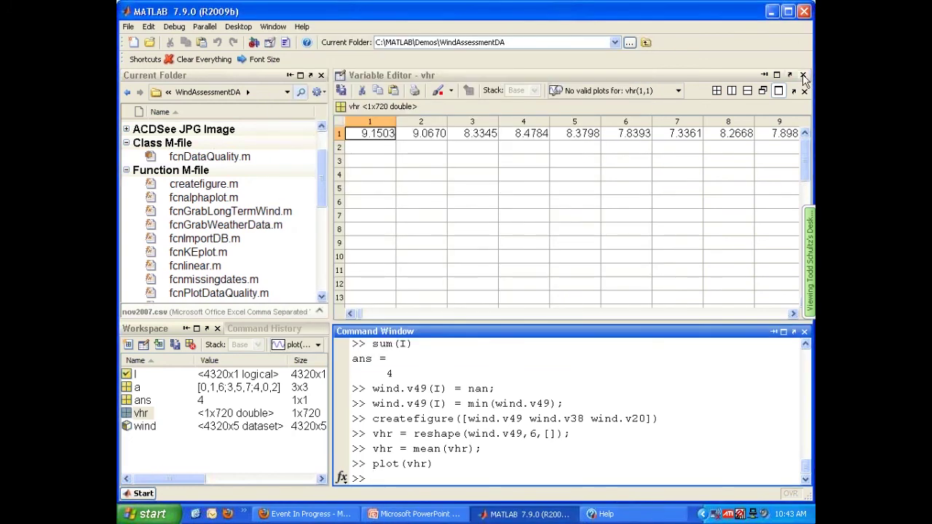
left_click(803, 75)
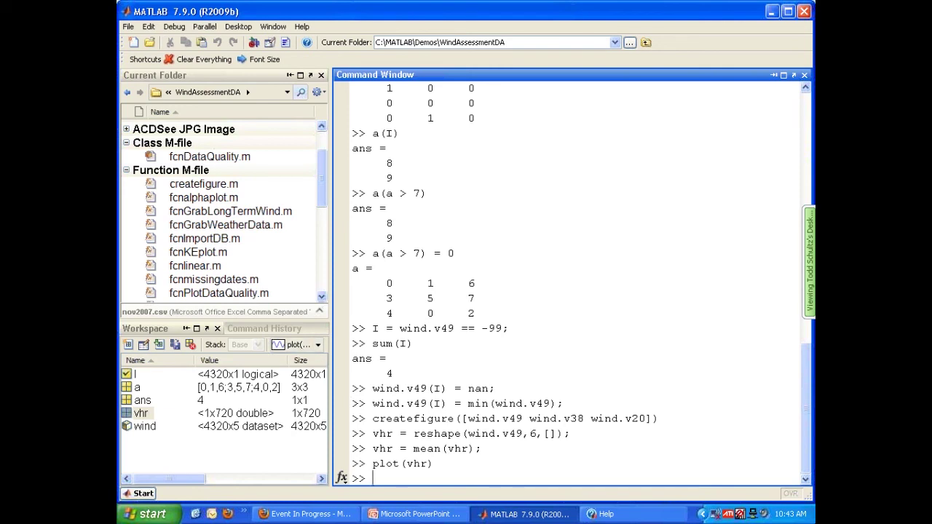
- Draw a histogram of wind.v49, then redraw it with 0:1:20 bins
type("hist(wind.v49")
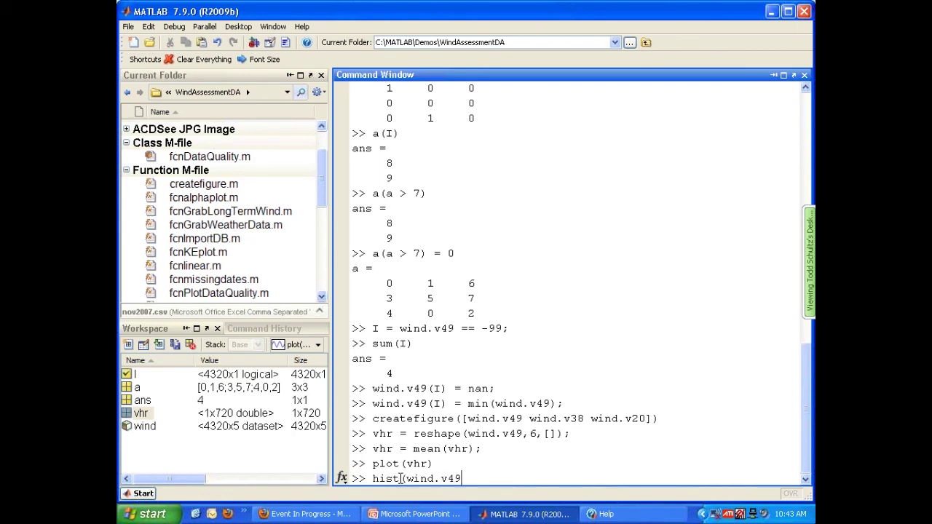
type(")")
key("Return")
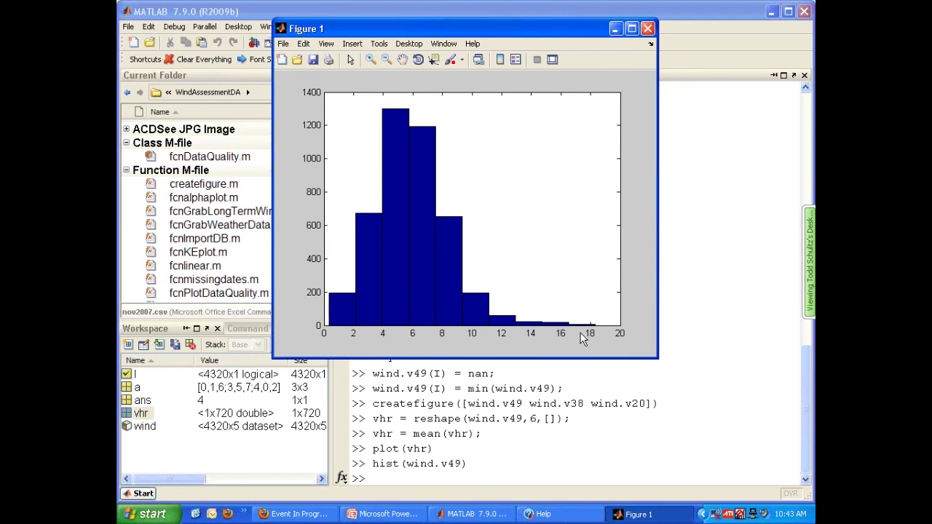
left_click(648, 28)
key("Up")
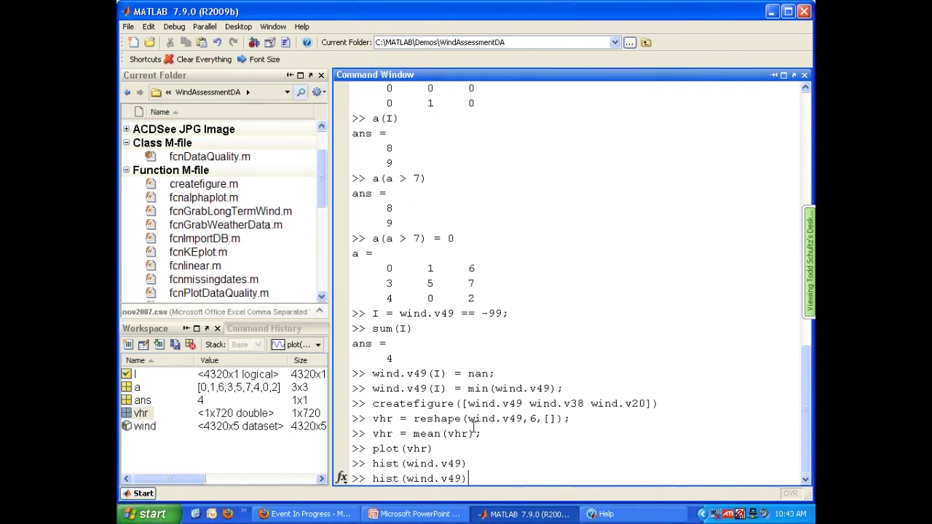
key("BackSpace")
type(",0:1:20)")
key("Return")
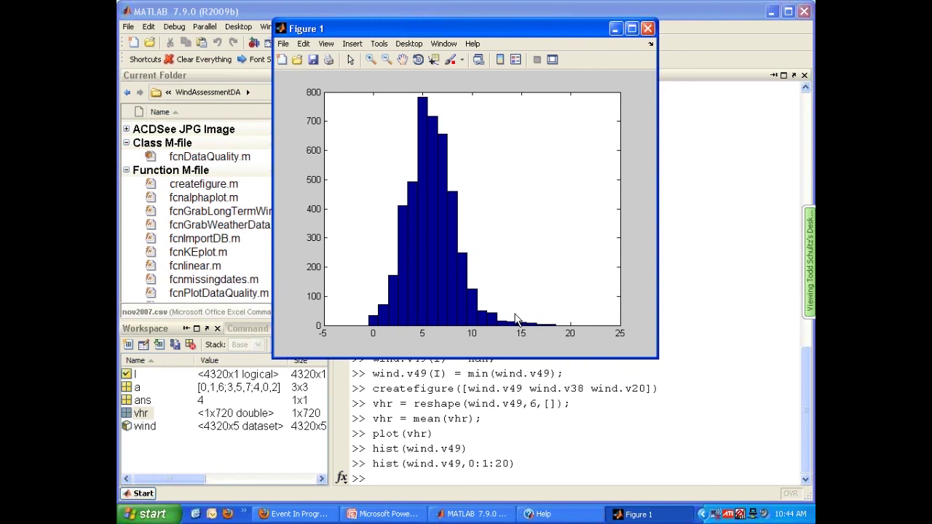
- Close the histogram and search the Function Browser for 'fit distribution' to find fitdist
left_click(648, 29)
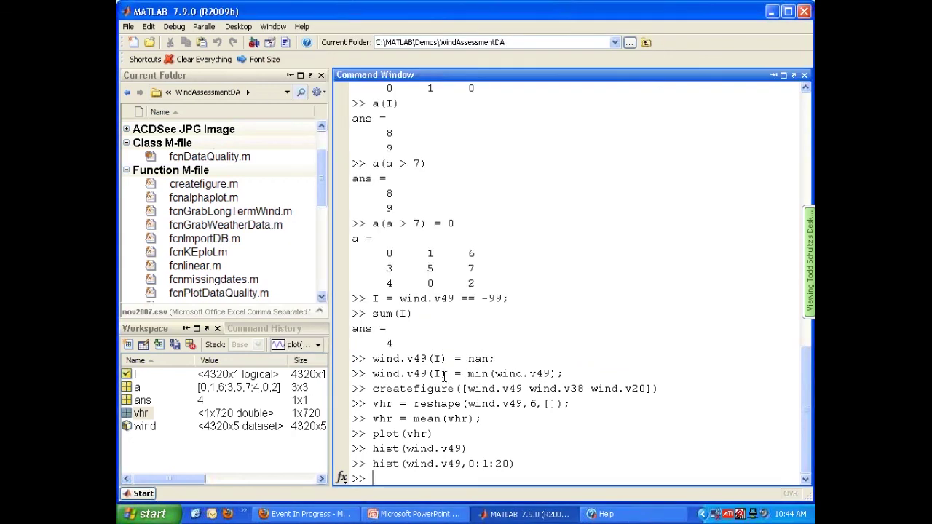
left_click(342, 478)
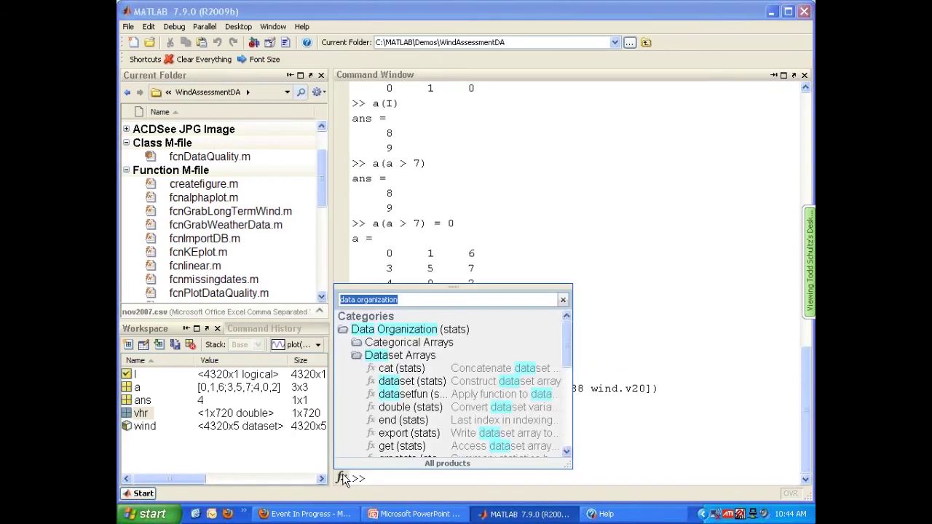
type("fit")
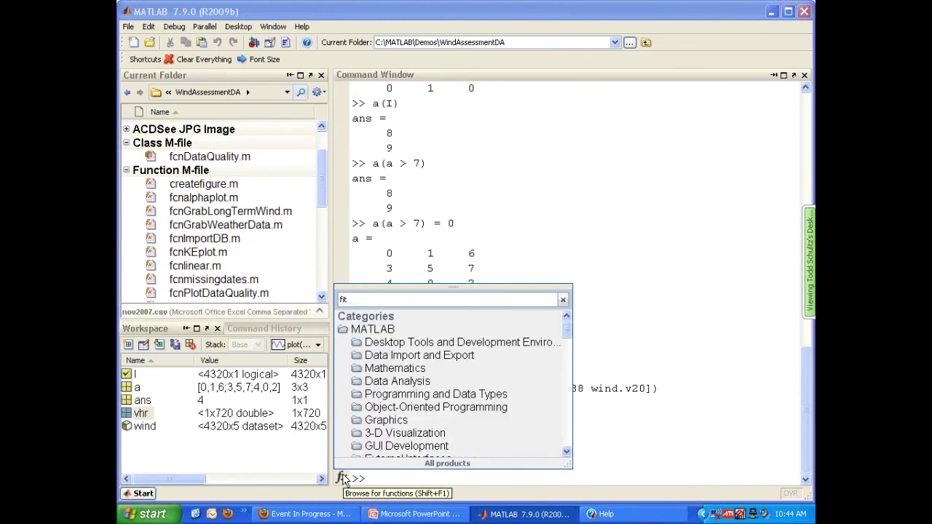
type(" distribution")
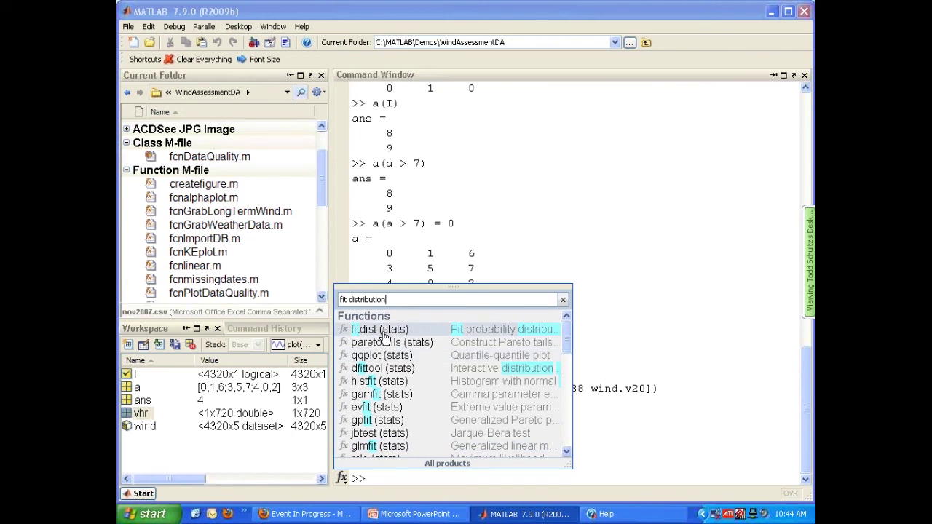
mouse_move(385, 335)
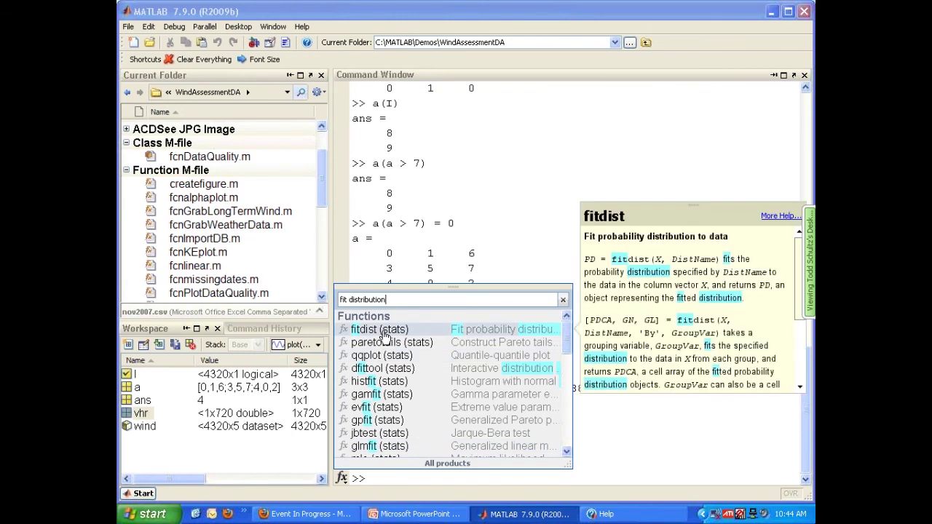
left_click(391, 479)
- Run pd = fitdist(wind.v49,'weibull') and highlight the Weibull output with a = 6.62496
type("pd")
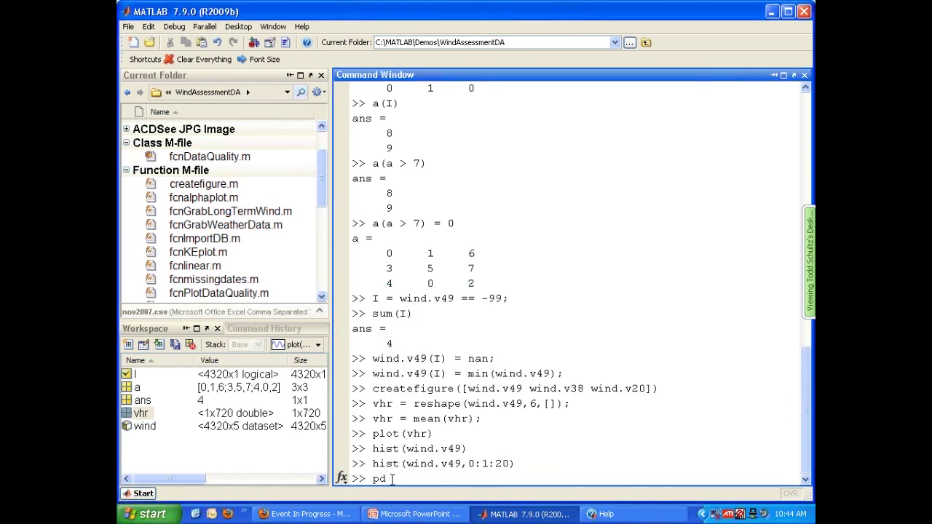
type(" = fitdist(wind.v49,'weibull')")
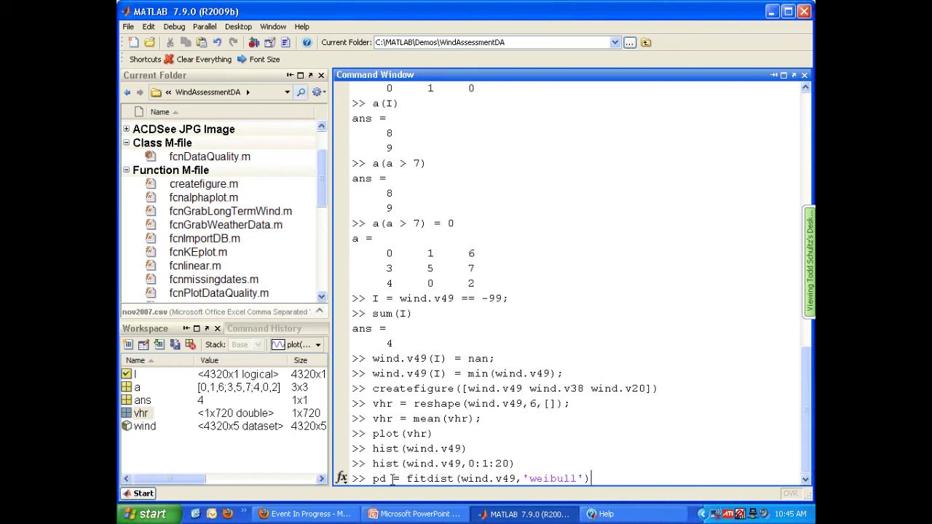
key("Return")
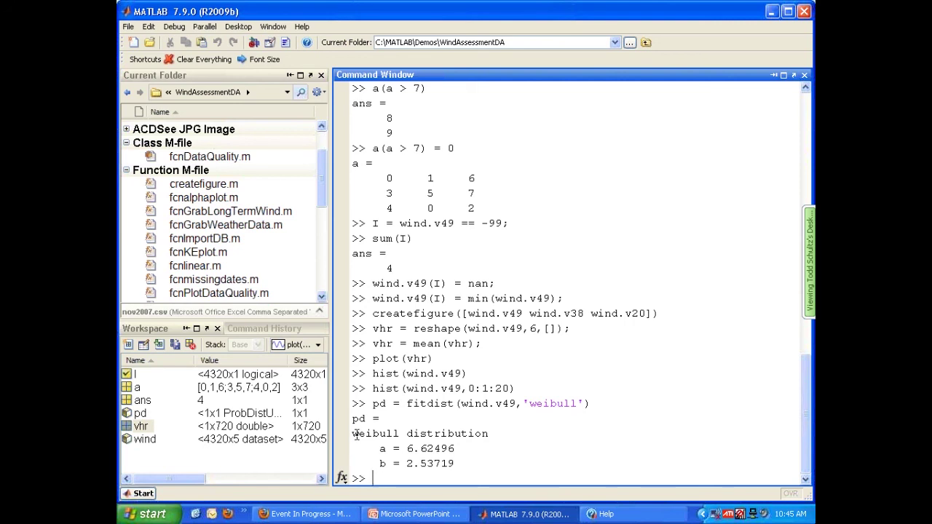
left_click_drag(360, 435, 352, 434)
left_click(459, 412)
triple_click(484, 434)
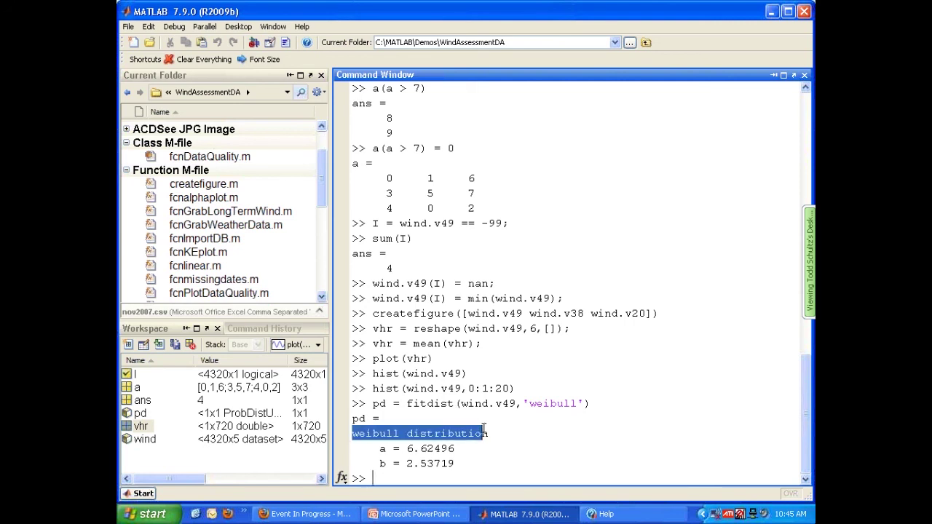
left_click_drag(381, 449, 445, 453)
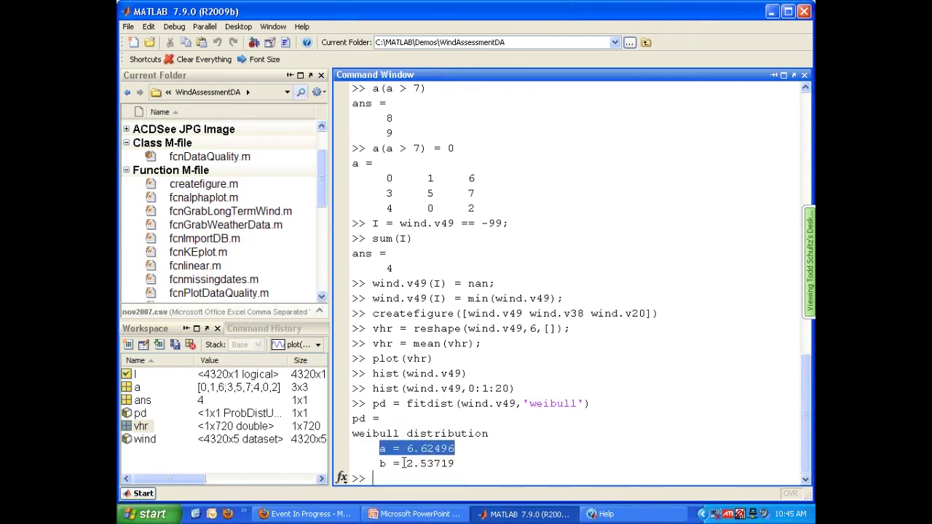
- Open pd to view Params [6.6250,2.5372] and NLogL 9.9359e+03, then close it
double_click(135, 413)
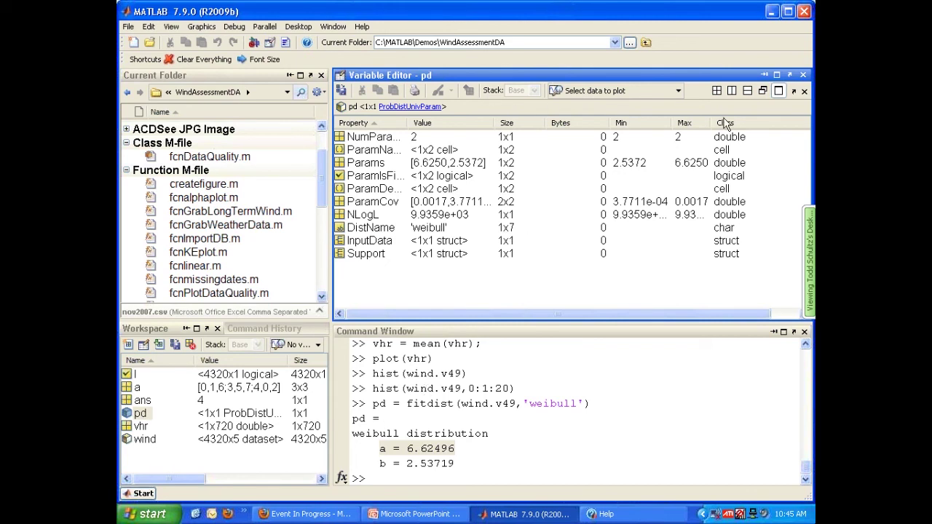
left_click(803, 76)
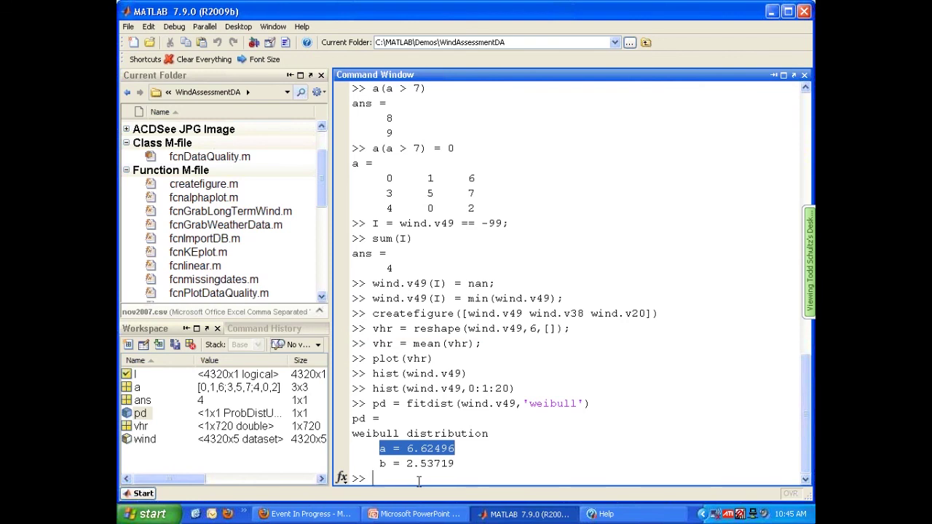
- List methods(pd), then draw one sample with x = random(pd,1,1), giving 3.5468
type("method")
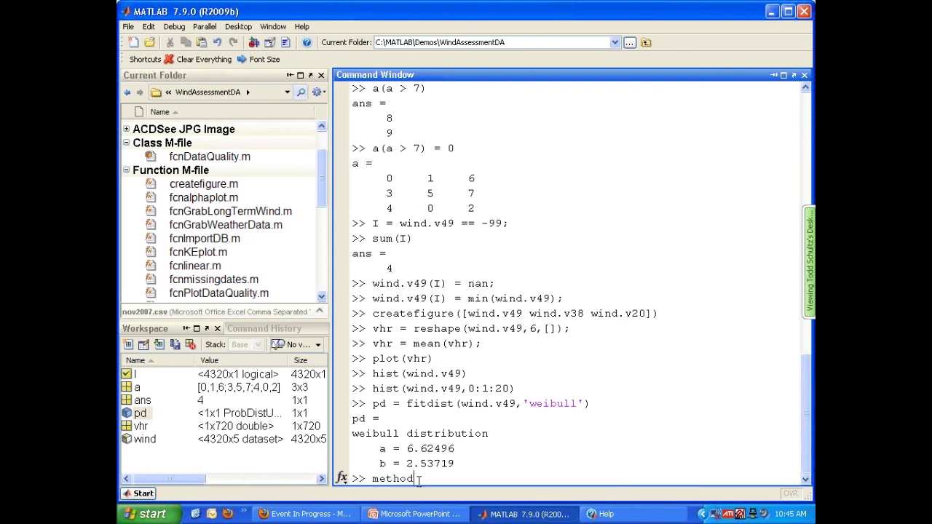
type("s(pd)")
key("Return")
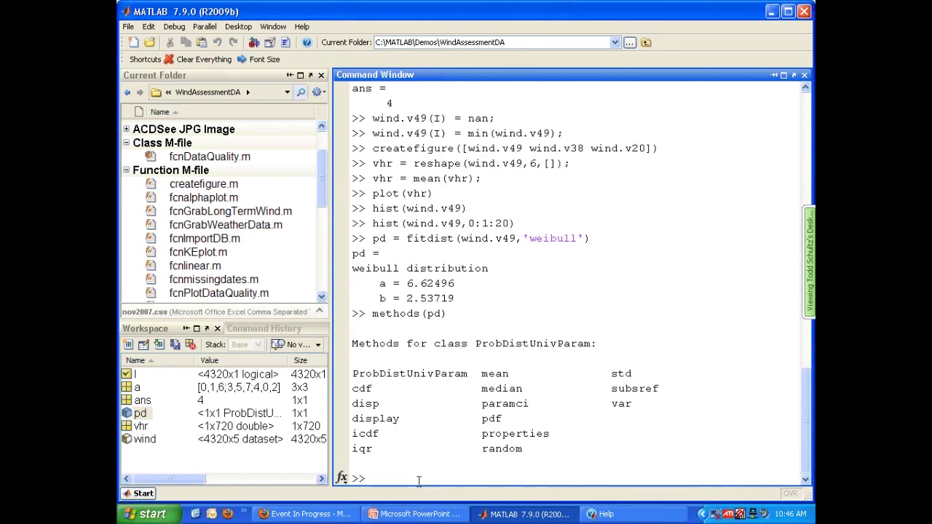
left_click_drag(482, 448, 520, 448)
left_click(486, 475)
type("x = random(pd,1,1)")
key("Return")
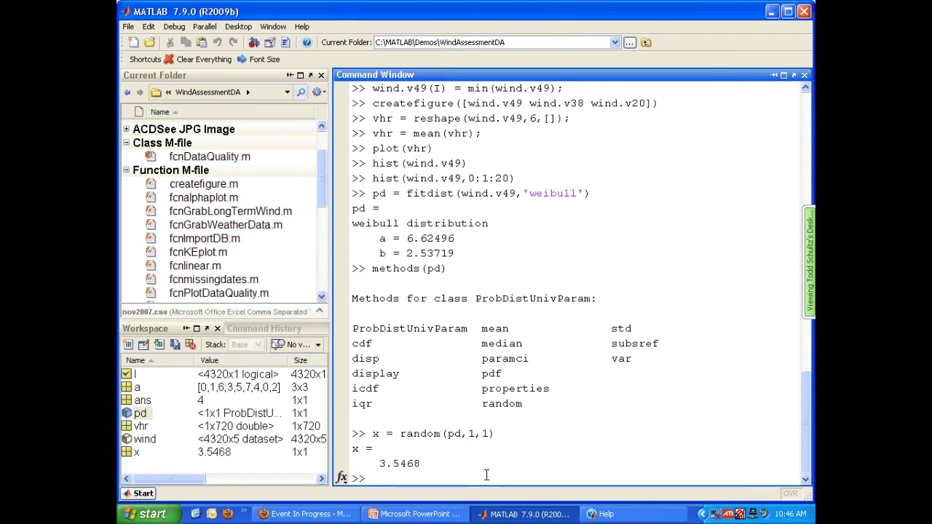
- Rerun the single-sample draw, then fill x with one million draws via random(pd,1000000,1)
key("Up")
key("Return")
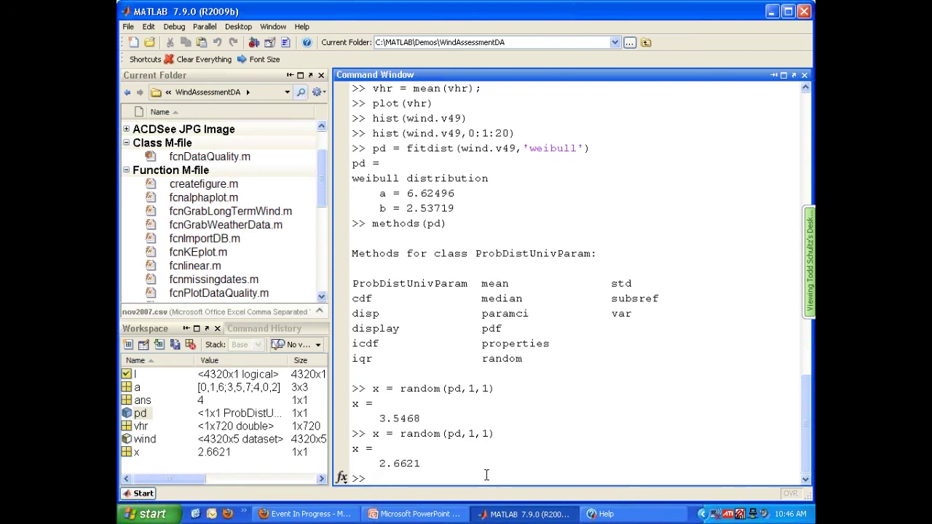
key("Up")
type(";")
type("0")
type("00")
type("0")
type("0")
type("0")
key("Return")
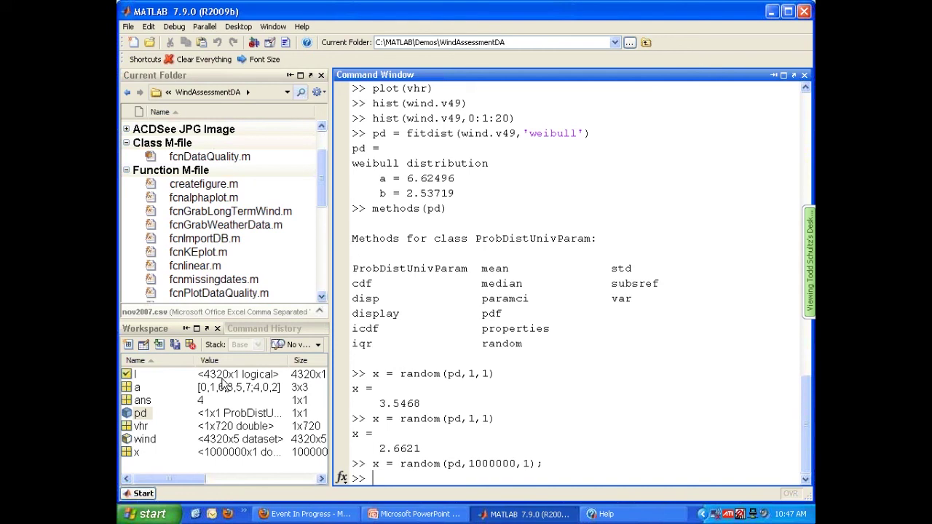
- In Command History, select the million-sample and fitdist commands
left_click(242, 335)
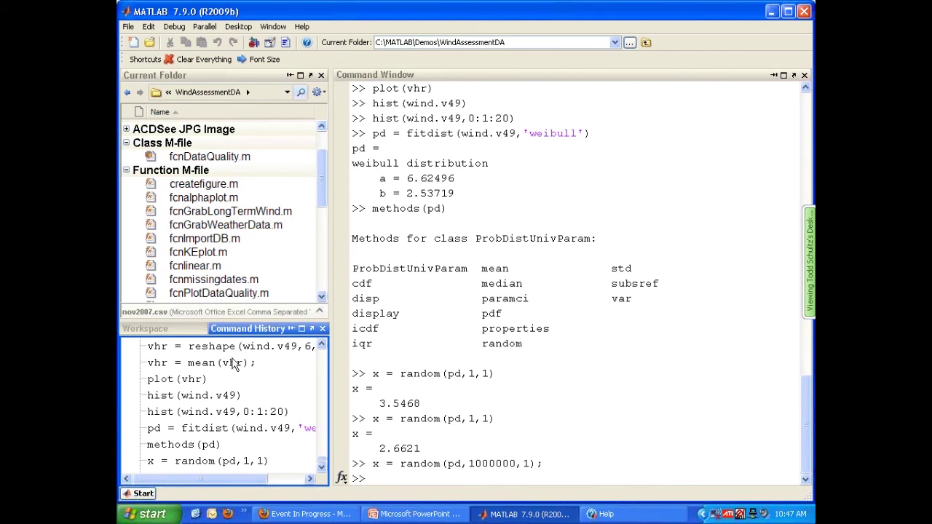
scroll(240, 426, "down", 1)
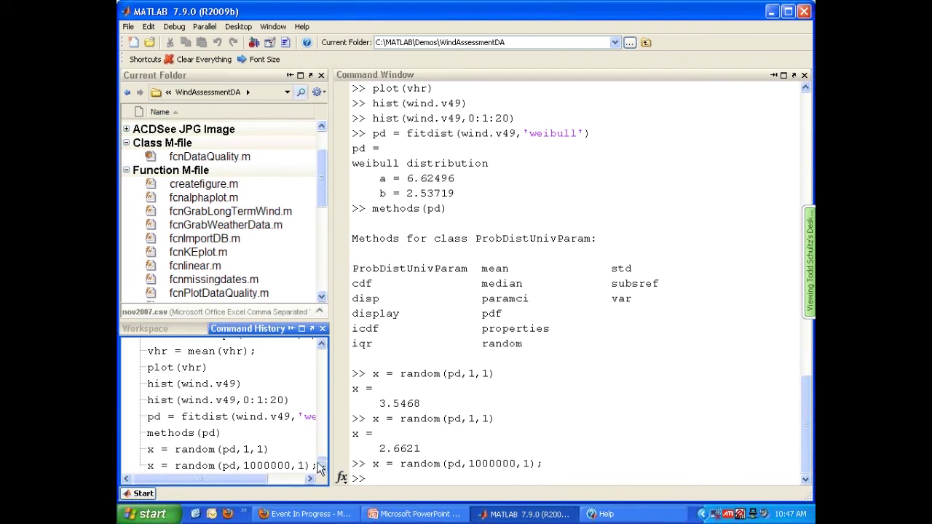
left_click(266, 466)
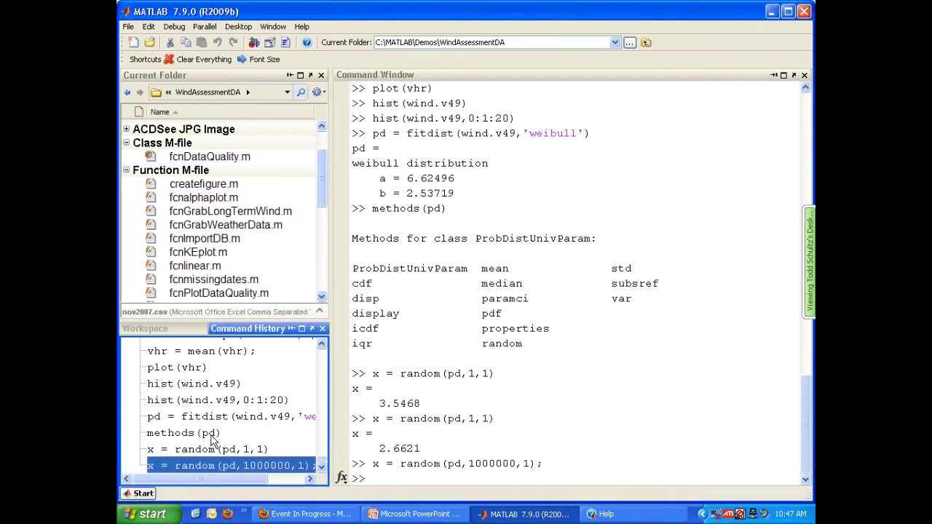
left_click(207, 415, "ctrl")
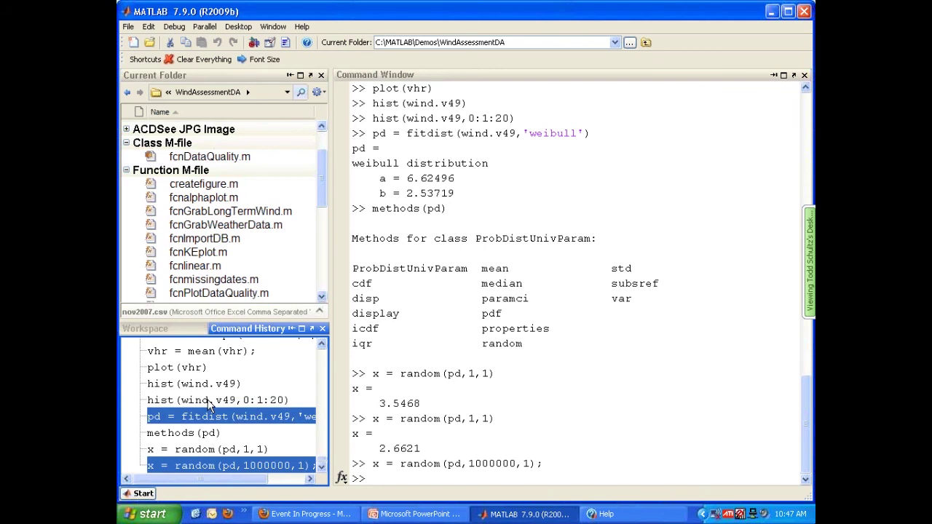
- Add the hist, vhr, createfigure, -99 cleaning and dataset-loading commands to the selection and open its context menu
left_click(209, 402, "ctrl")
left_click(218, 354, "ctrl")
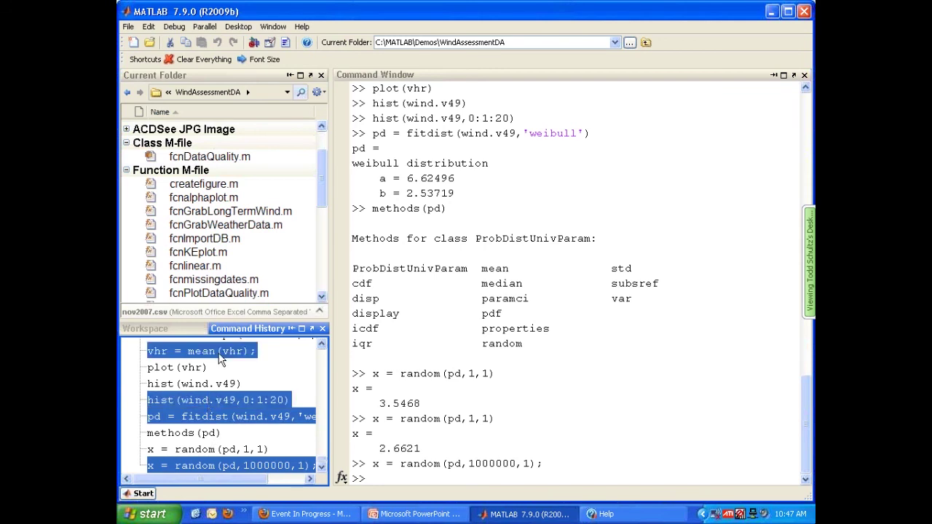
scroll(222, 369, "up", 1)
left_click(222, 380, "ctrl")
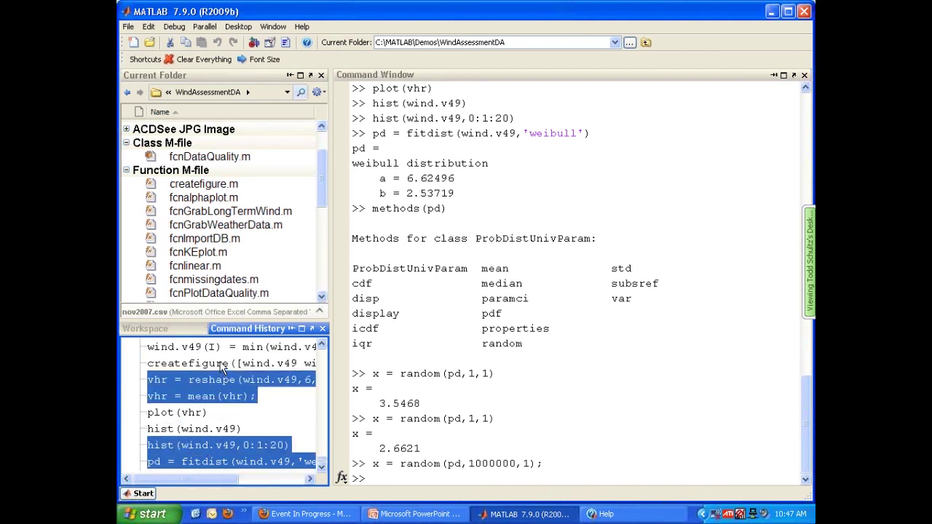
left_click(223, 364, "ctrl")
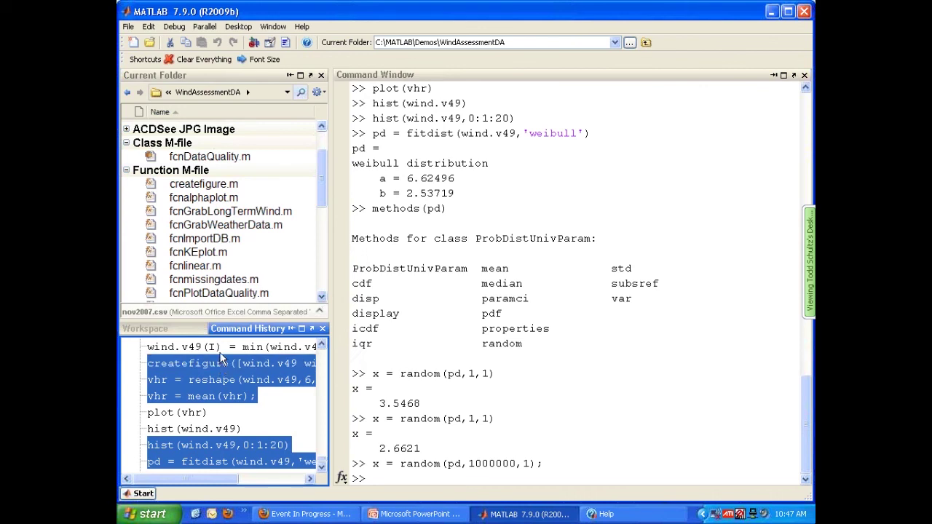
left_click(222, 349, "ctrl")
scroll(221, 347, "up", 1)
left_click(217, 379, "ctrl")
left_click(222, 349, "ctrl")
scroll(220, 360, "up", 3)
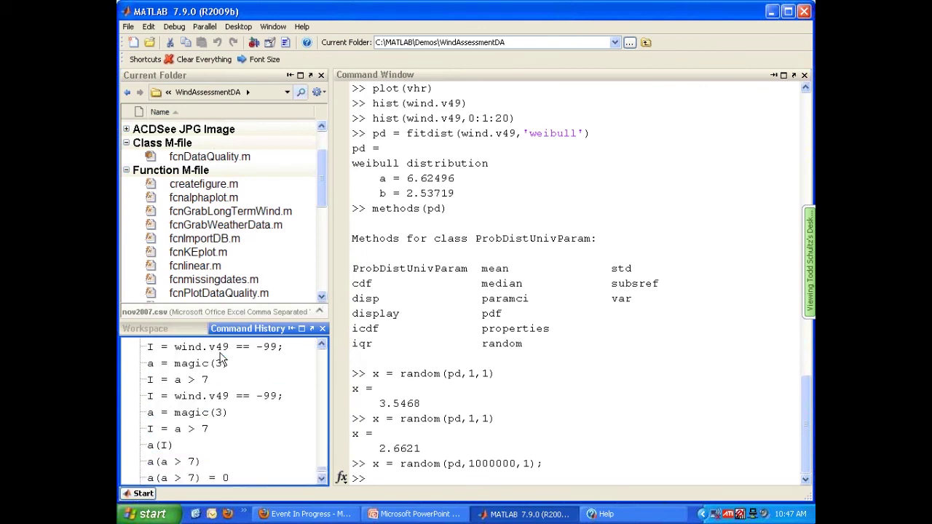
left_click(215, 379)
scroll(214, 384, "up", 3)
left_click(217, 366, "ctrl")
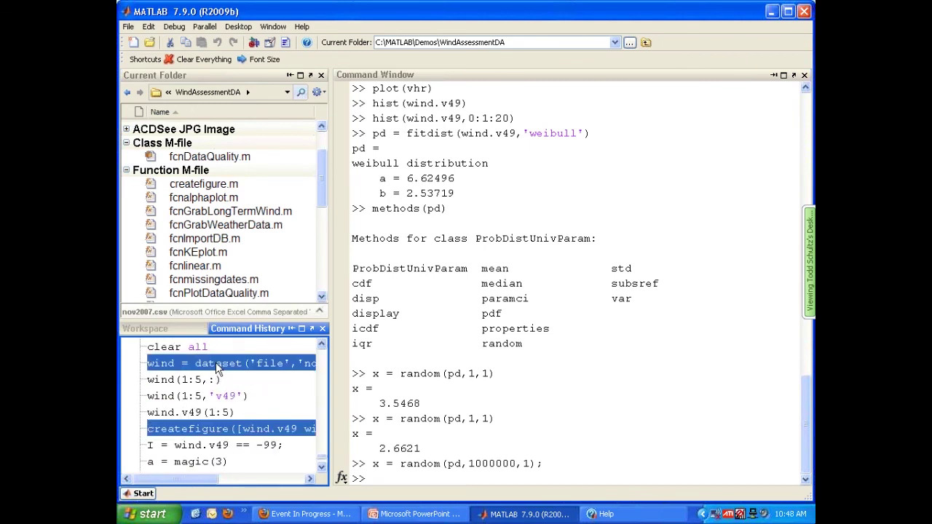
right_click(216, 369)
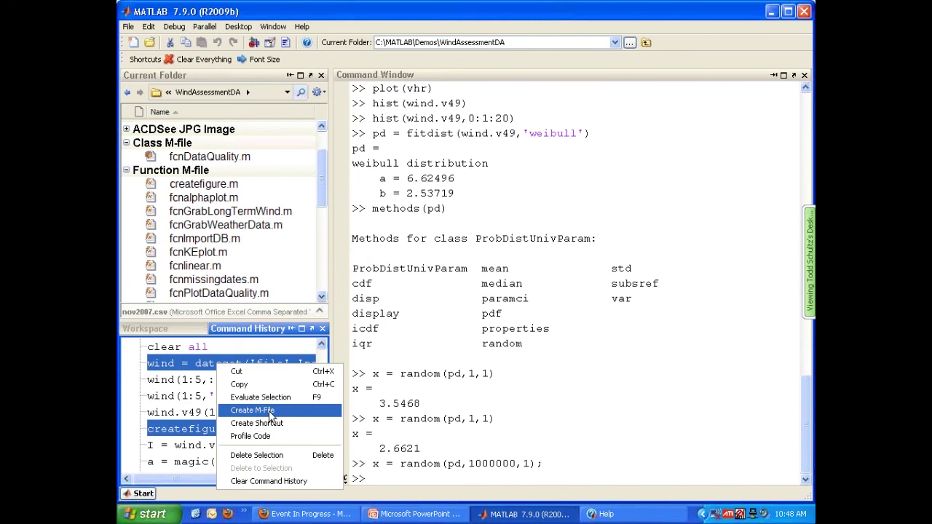
- Create an untitled script from the selected commands and apply the semicolon fix to line 10's fitdist
left_click(269, 411)
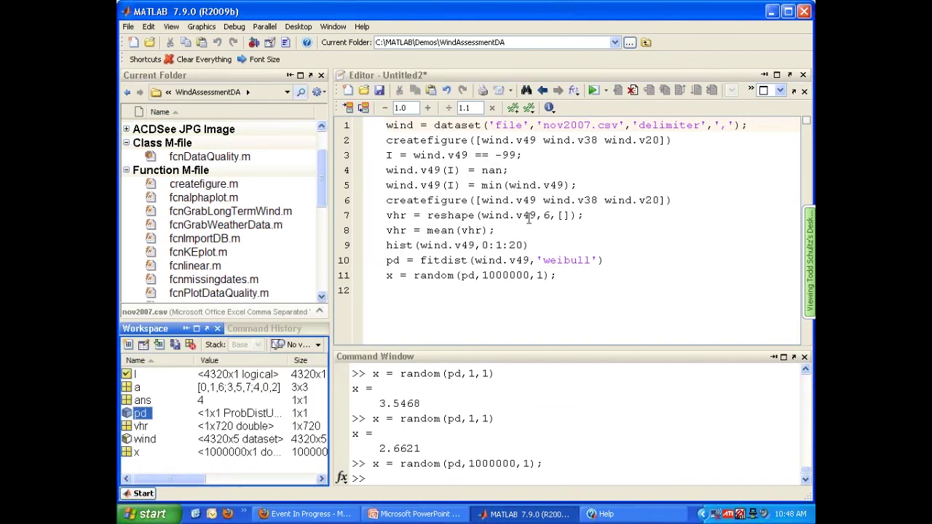
left_click(386, 126)
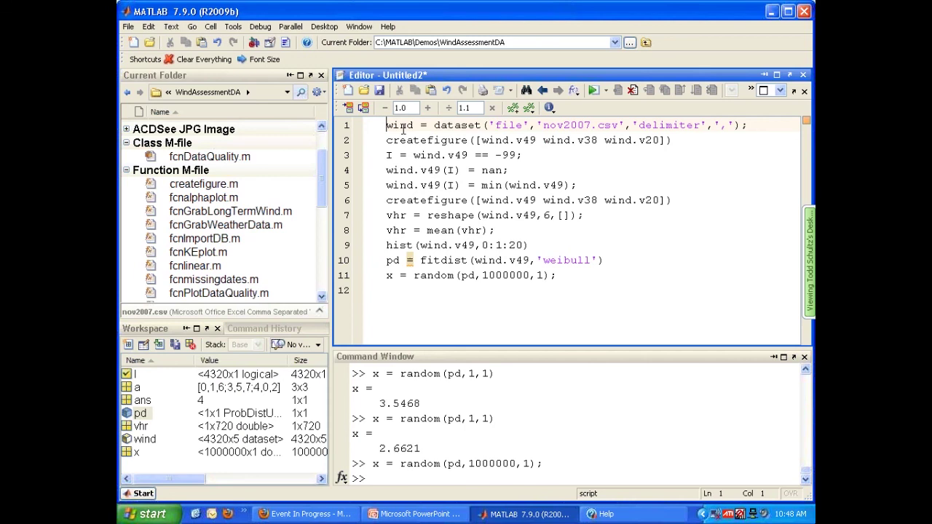
left_click(807, 127)
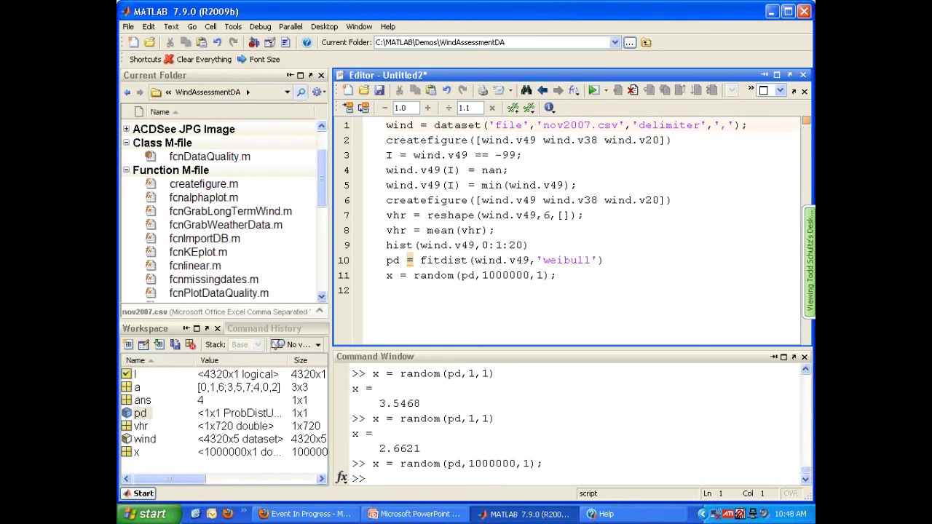
mouse_move(806, 260)
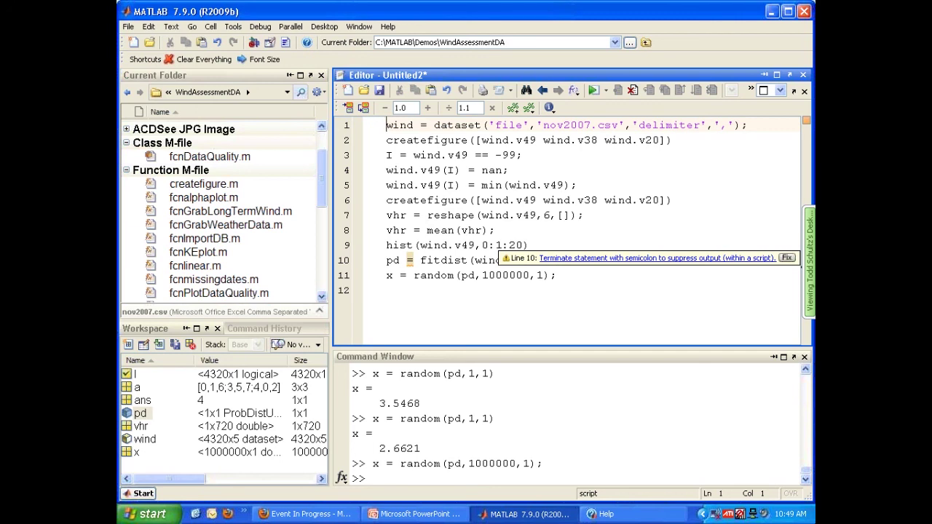
left_click(788, 258)
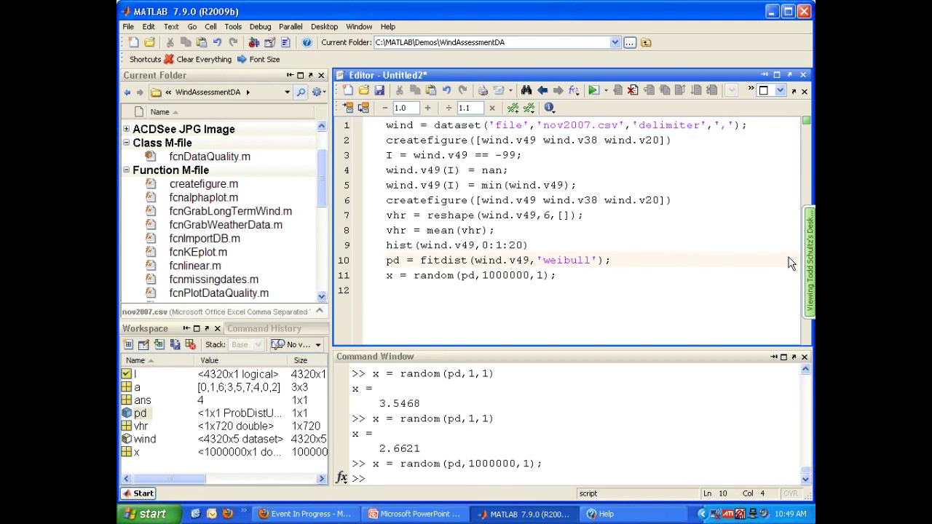
left_click(616, 260)
- Add '%% Import data' with comment '% Import data from file' at the top, then a '%% Visualize data' cell
left_click(386, 126)
key("Return")
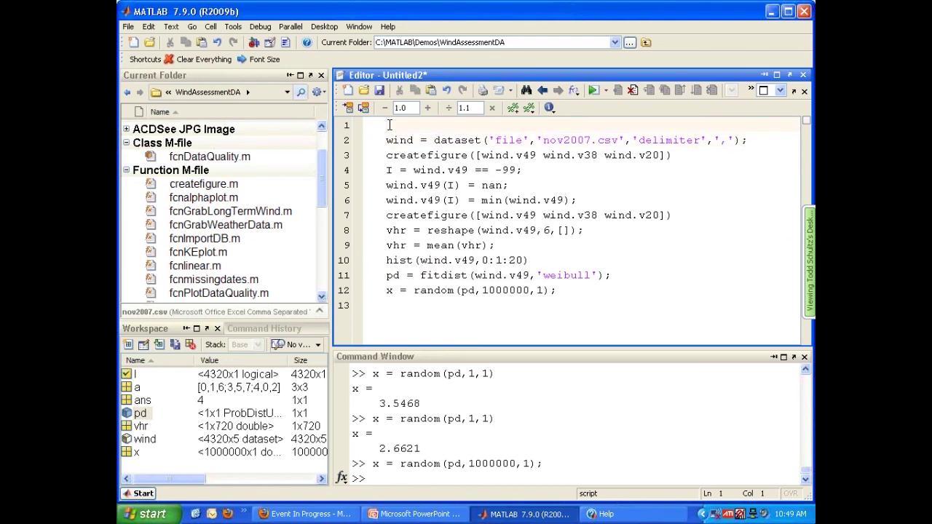
type("% Import data from file")
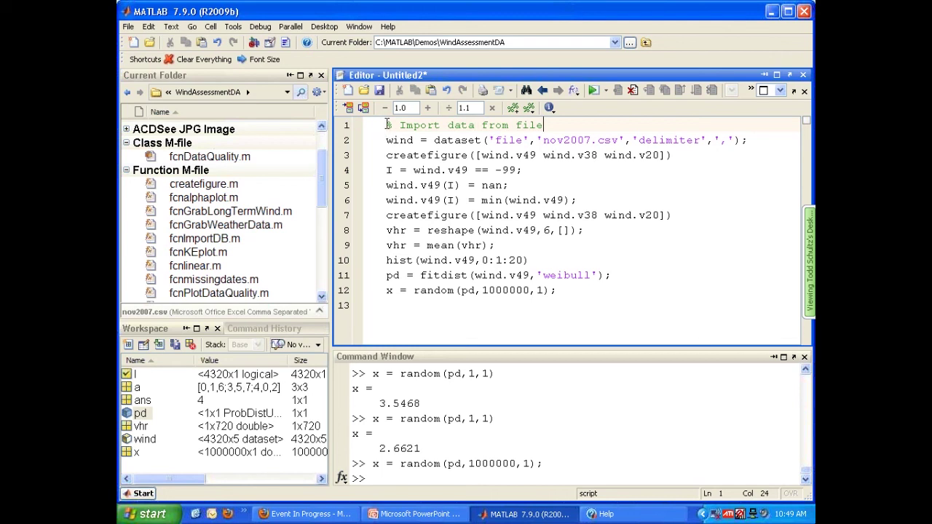
key("Home")
key("Return")
key("Up")
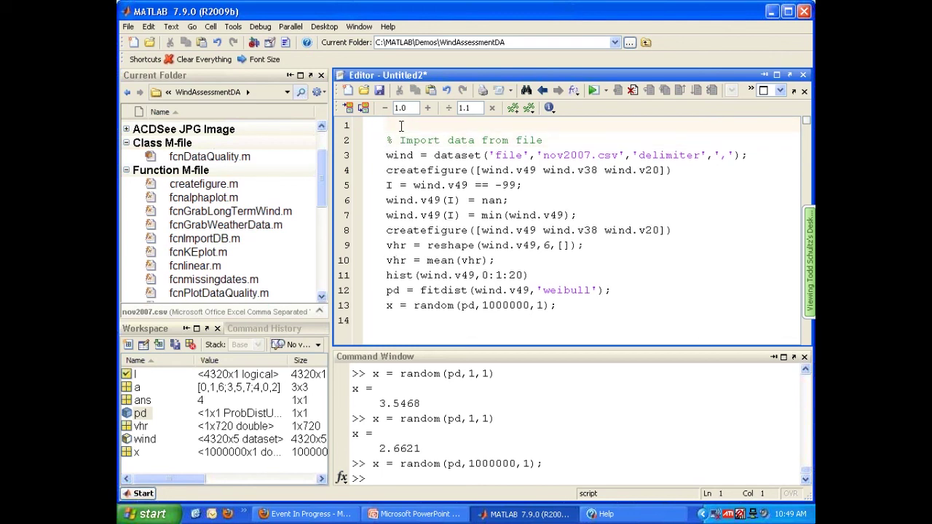
type("%% ")
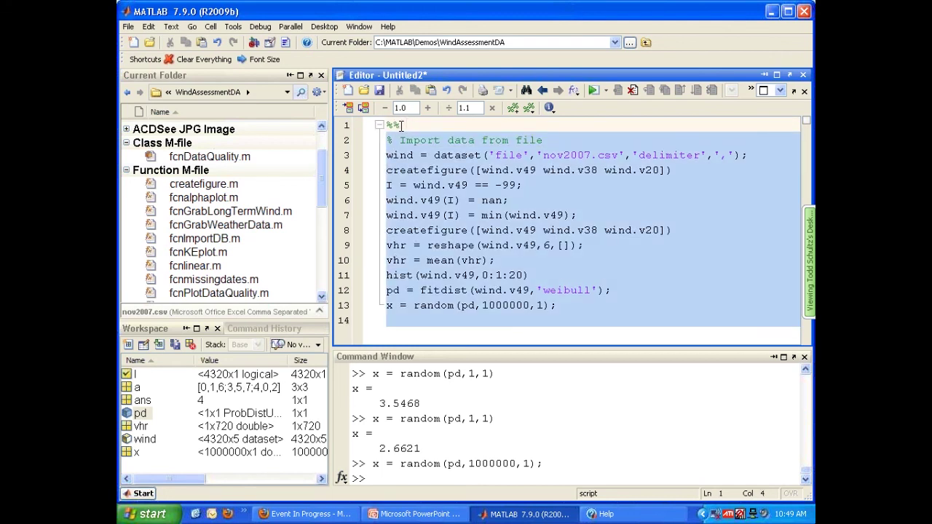
type("Import data")
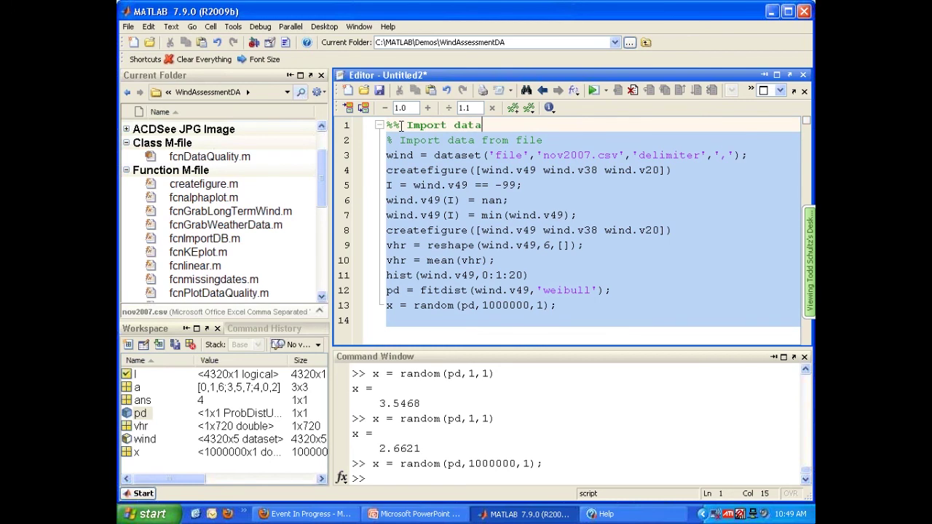
left_click(755, 158)
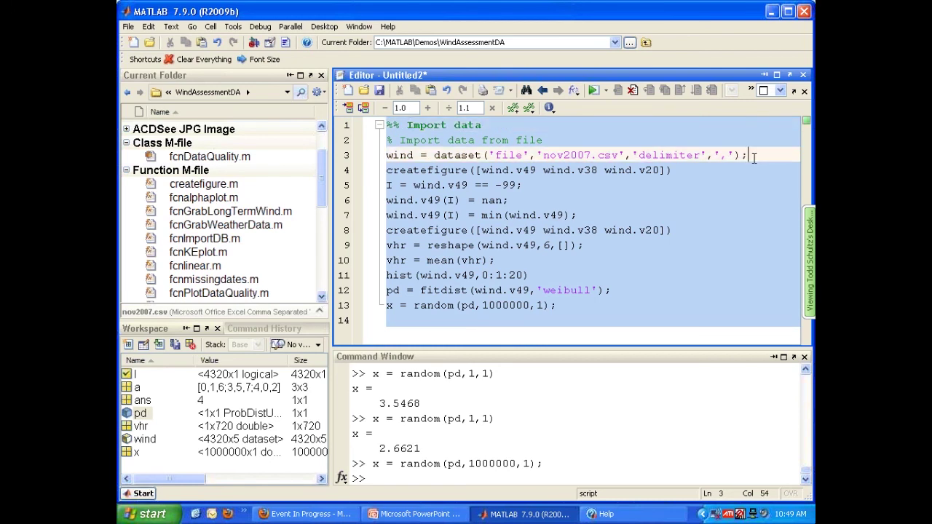
key("Return")
key("Return")
type("%% Visualize ")
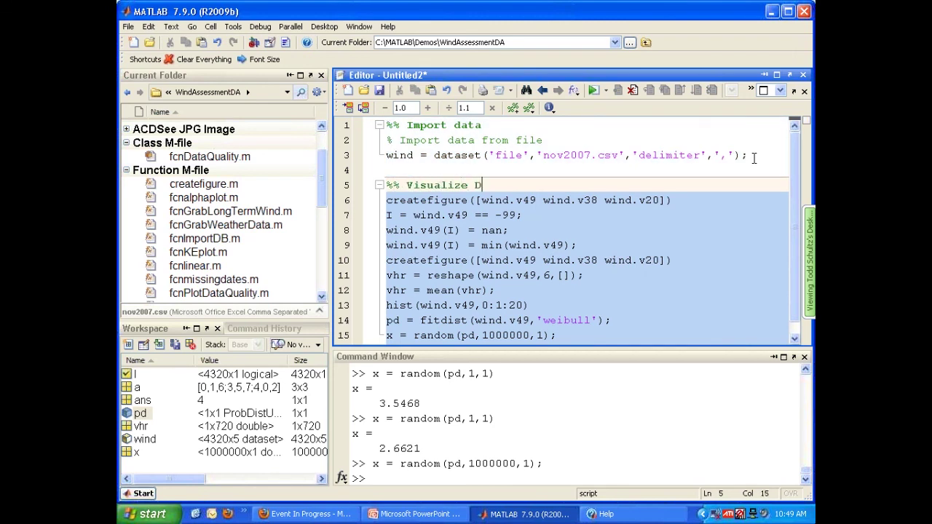
type("data")
- Insert '%% Error handling', '%% Hourly averages' and '%% Wind simulator' cell titles between the code blocks
left_click(683, 201)
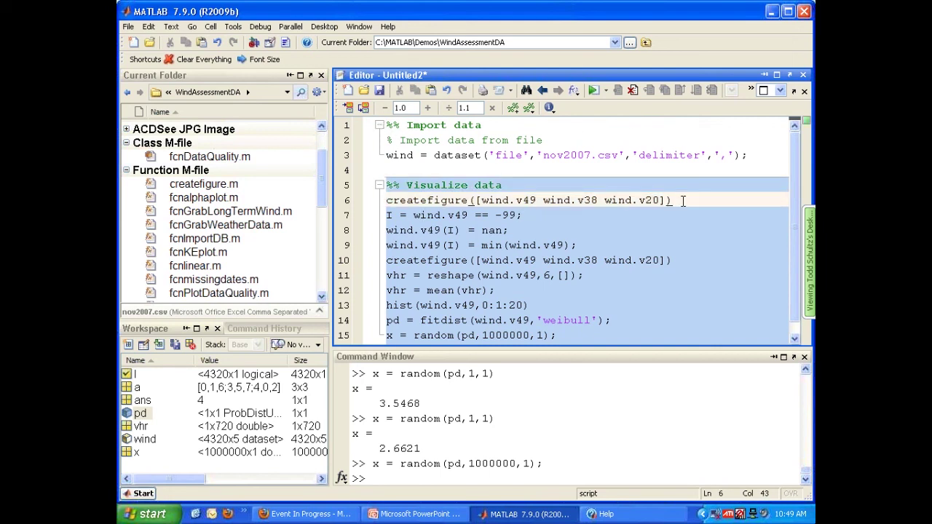
key("Return")
key("Return")
type("%% ")
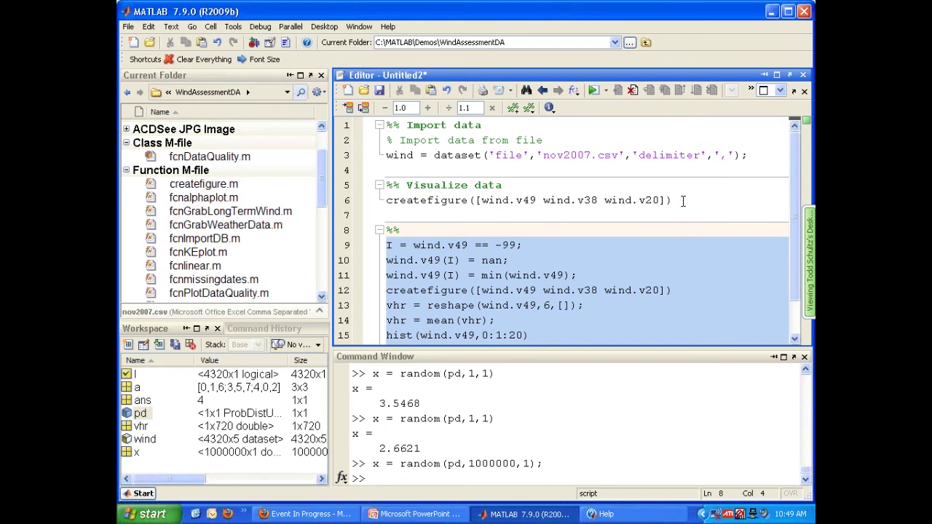
type("Error handling")
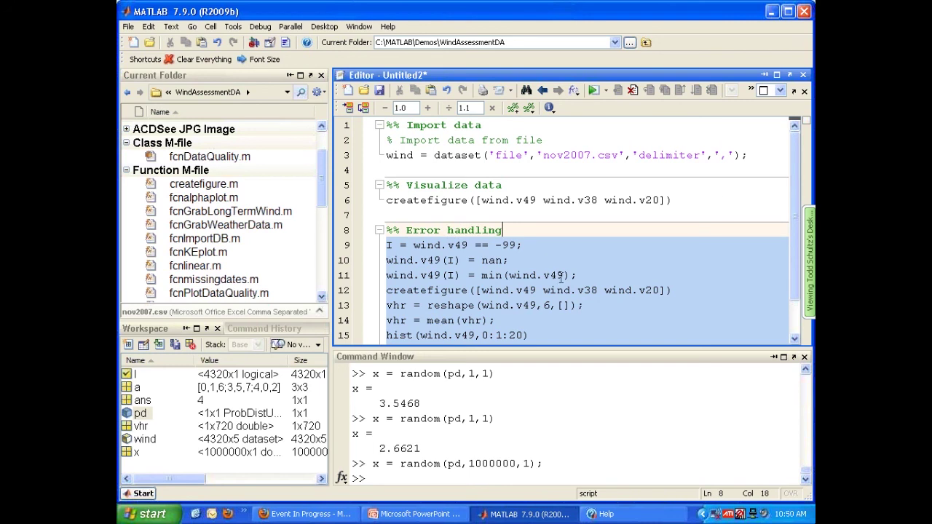
left_click(678, 289)
key("Return")
key("Return")
type("%% Hourly ")
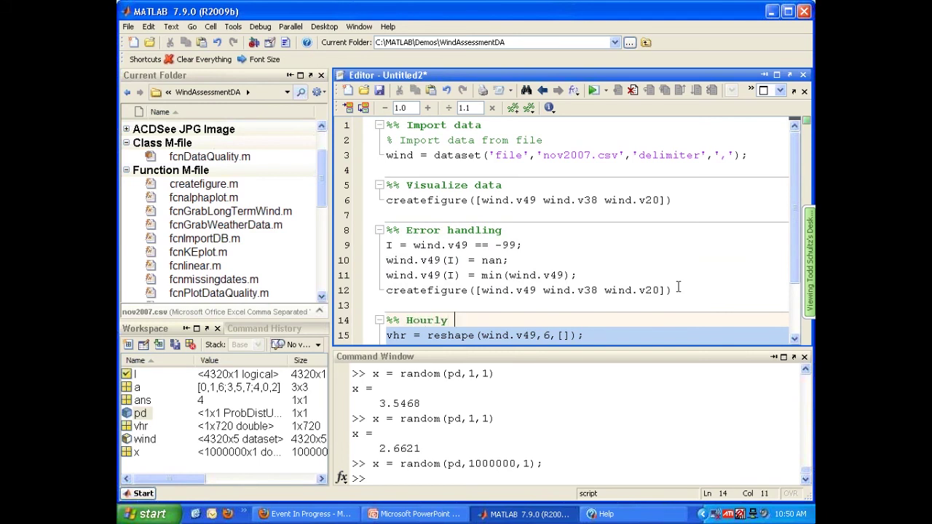
type("averages")
scroll(563, 262, "down", 2)
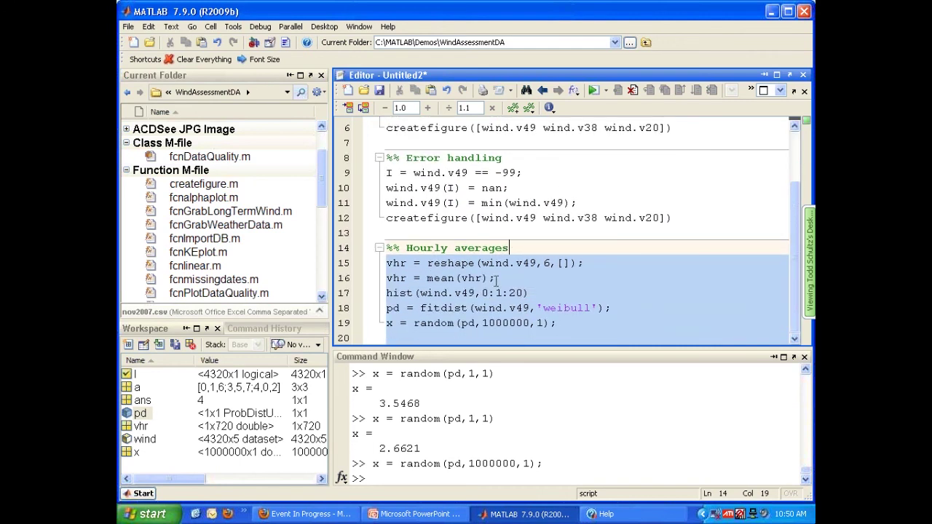
left_click(499, 278)
key("Return")
key("Return")
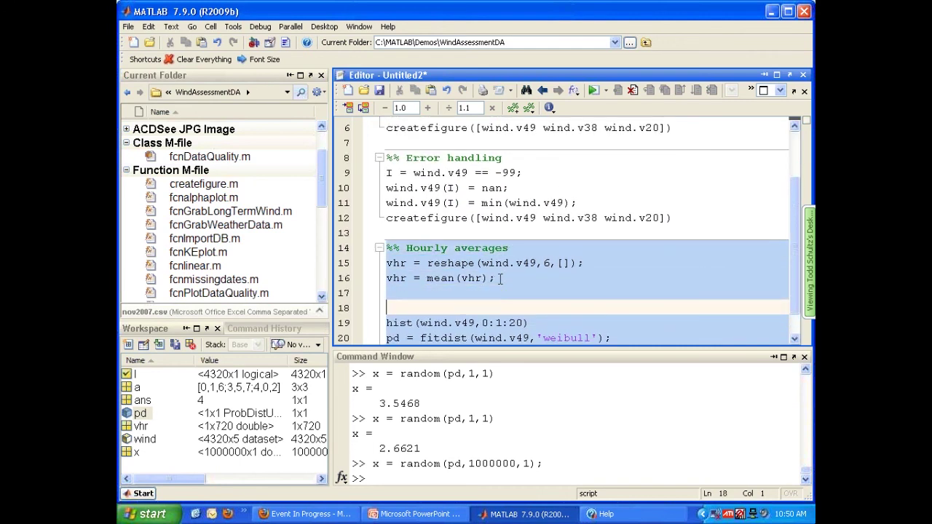
type("%% ")
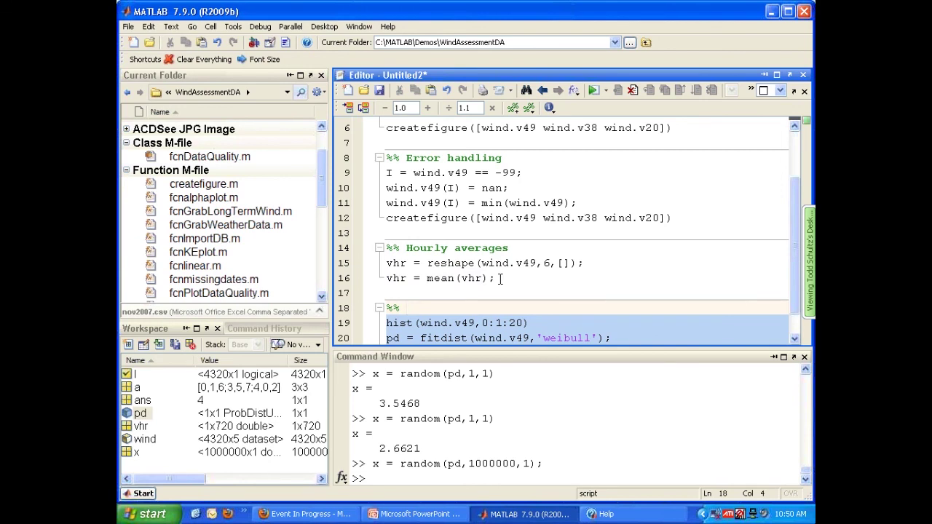
type("Wind simulator")
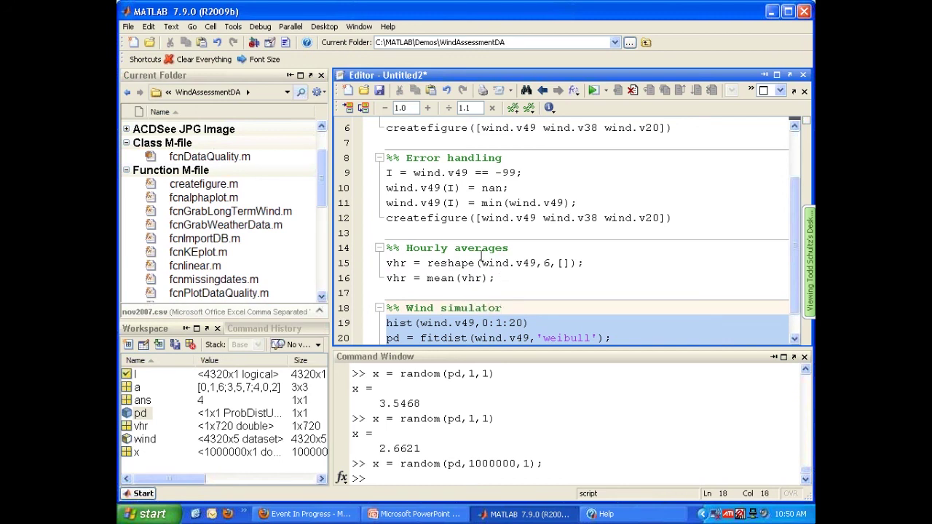
- Collapse the Error handling, Hourly averages and Import data cells
left_click(380, 157)
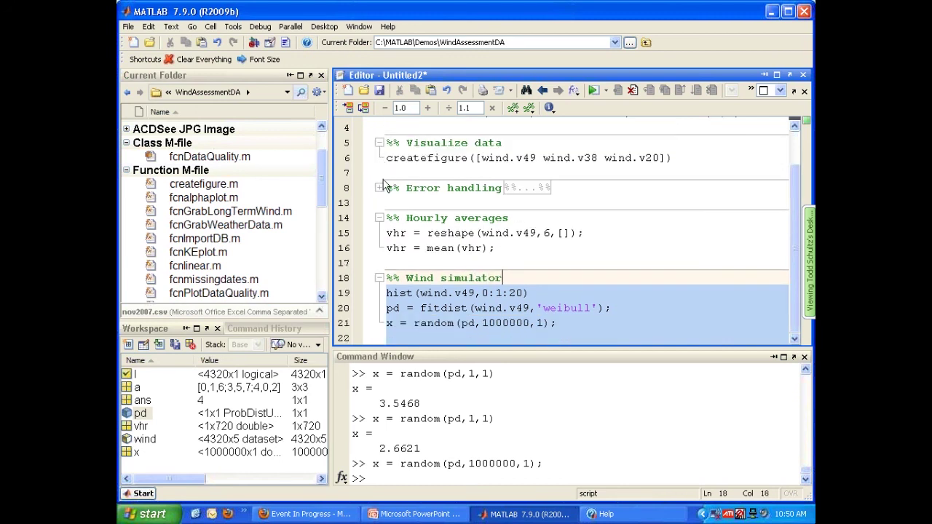
left_click(380, 217)
scroll(384, 164, "up", 1)
left_click(379, 127)
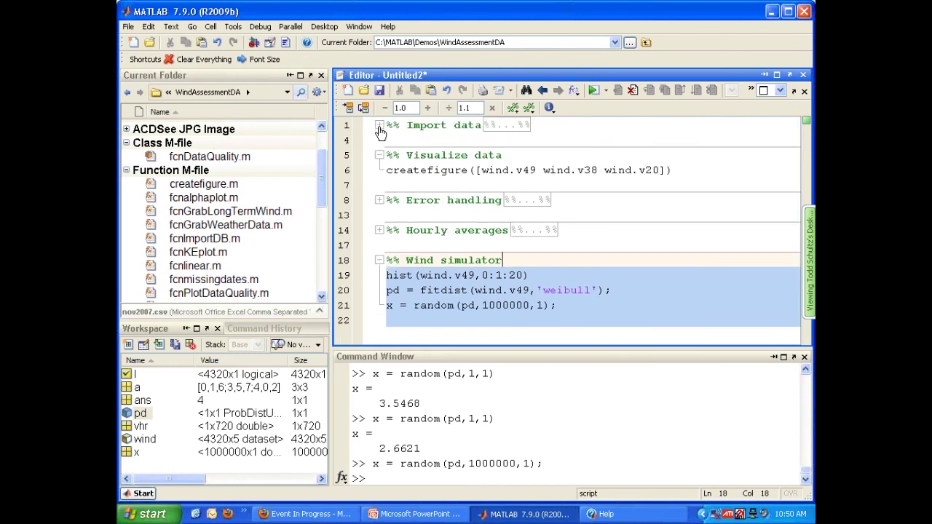
- Expand those cells again and evaluate only the Visualize data cell to plot v49, v38, v20
left_click(380, 126)
left_click(379, 230)
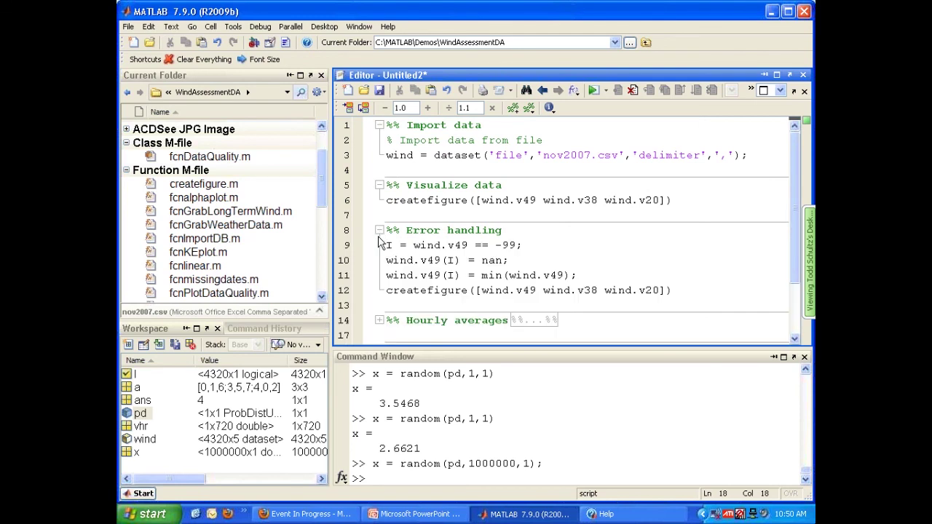
left_click(380, 320)
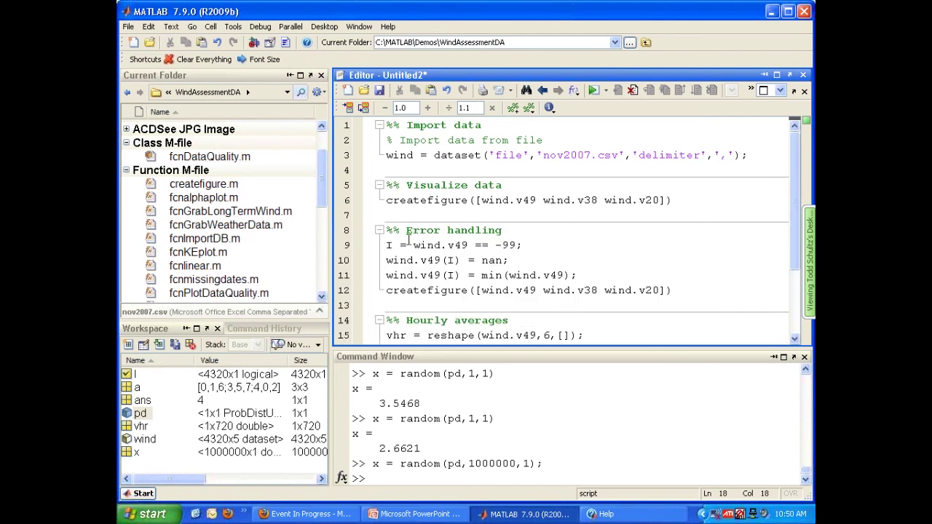
left_click(440, 200)
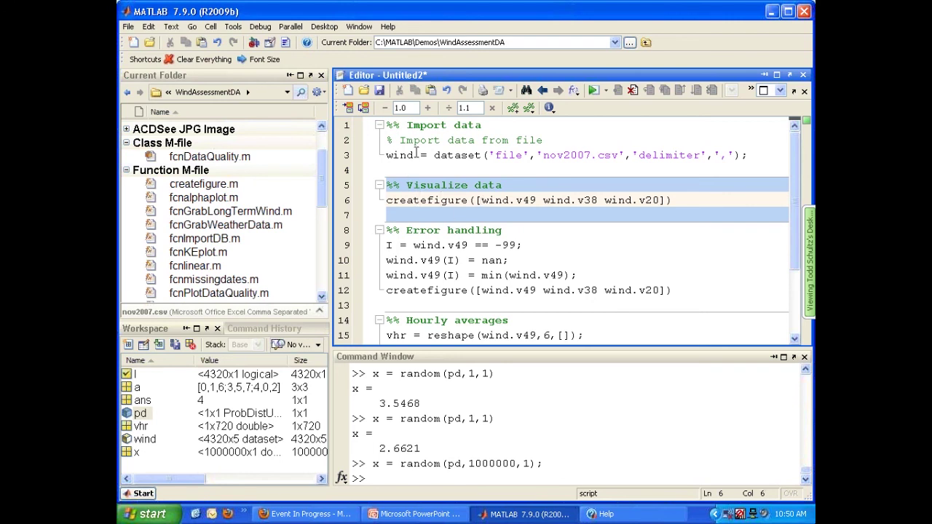
left_click(350, 109)
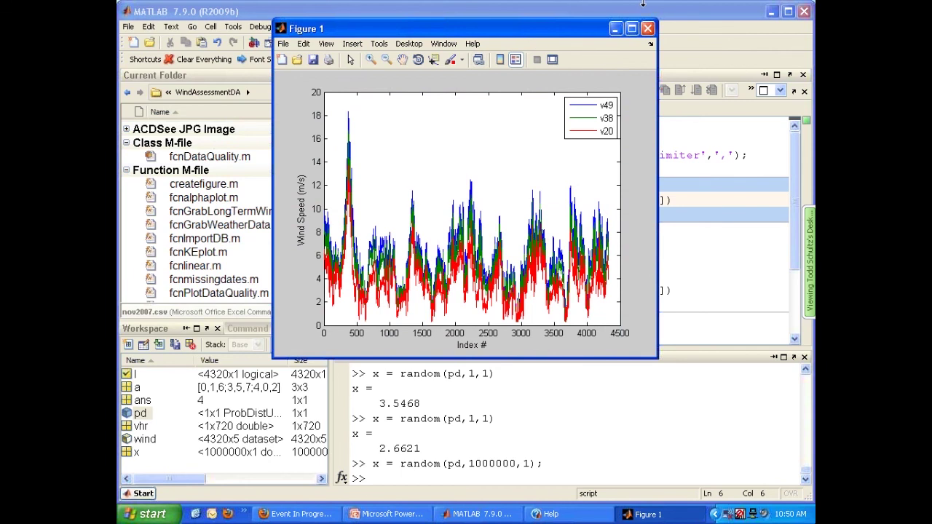
- Close Figure 1 and prefix the createfigure line 12 and hist line 19 with 'figure;'
left_click(647, 28)
scroll(422, 251, "down", 1)
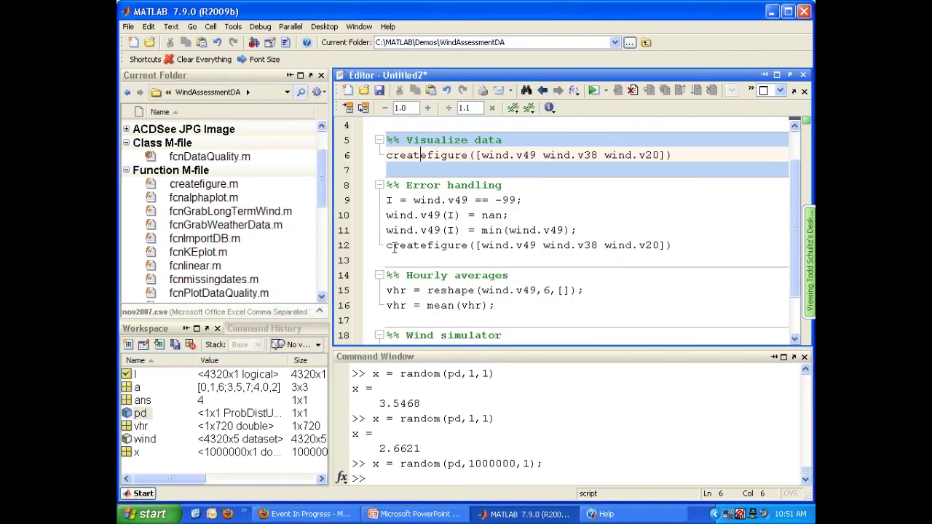
left_click(389, 246)
type("figure;")
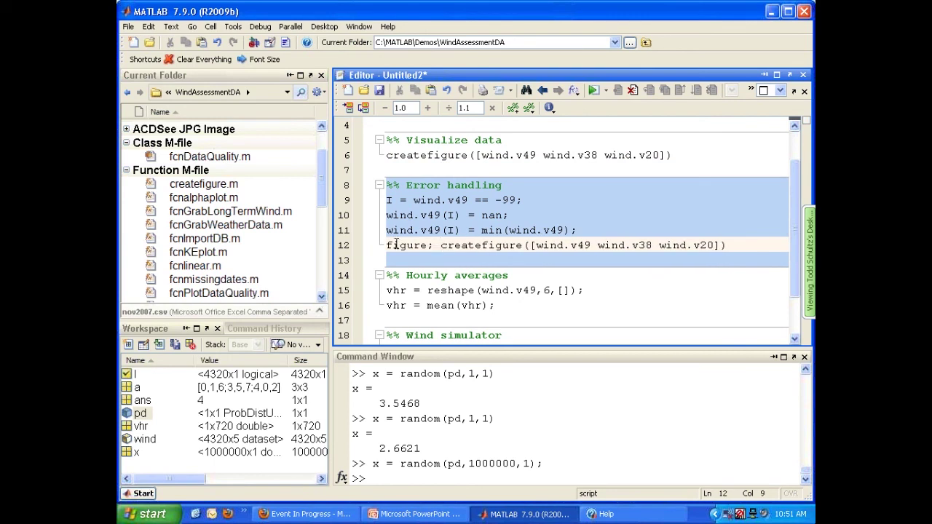
scroll(401, 255, "down", 1)
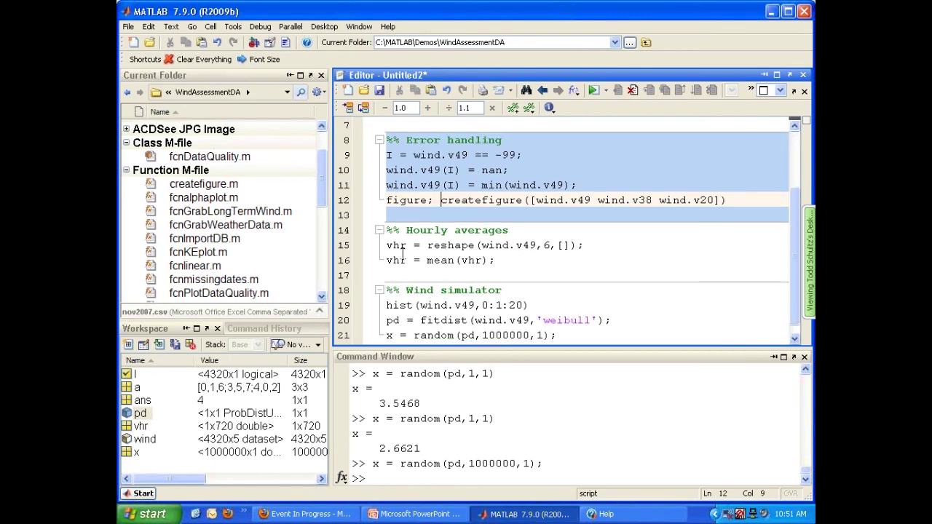
left_click(386, 293)
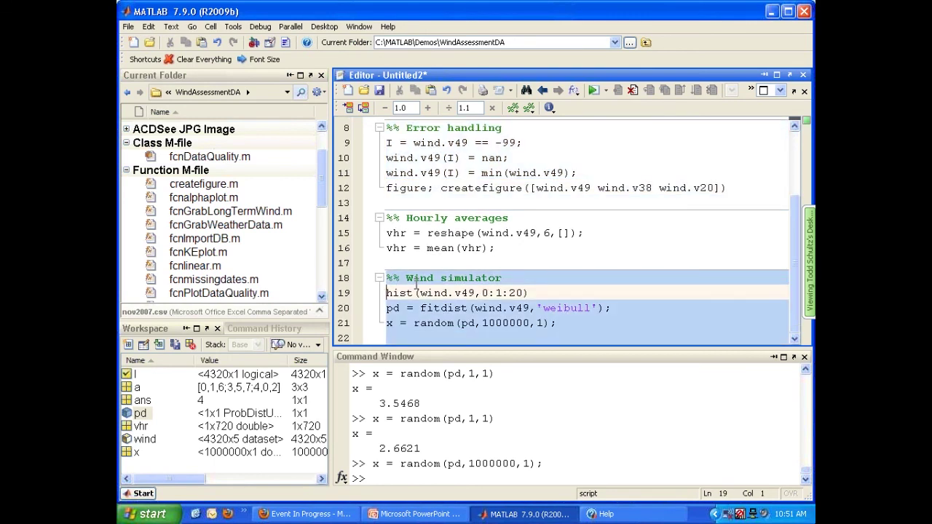
type("figure")
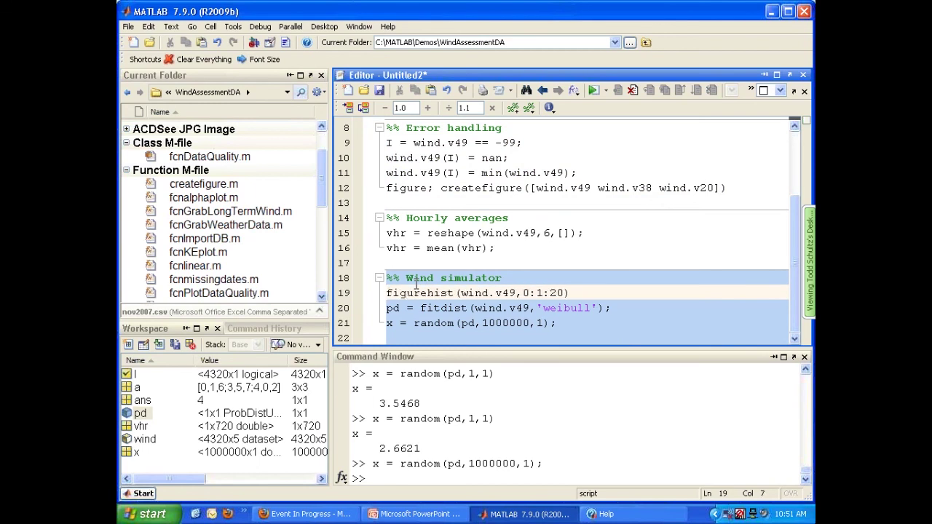
type(";")
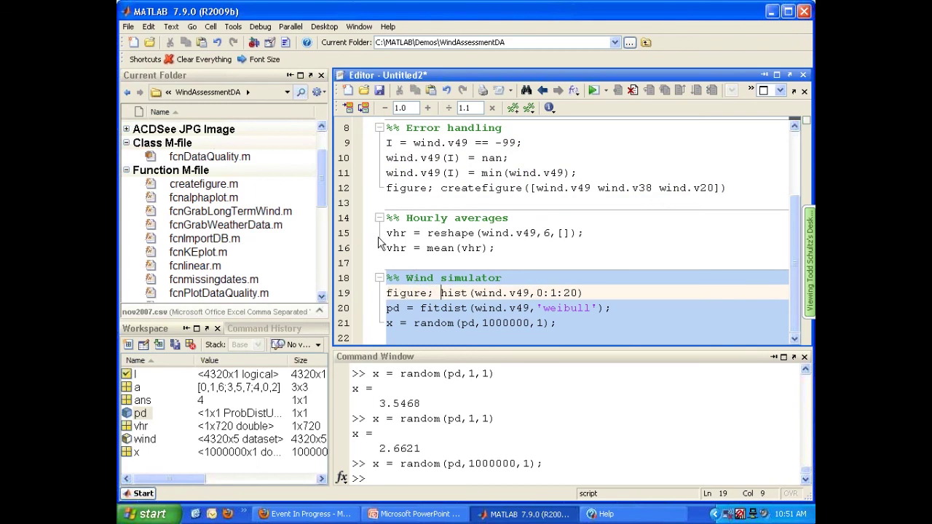
scroll(374, 226, "up", 2)
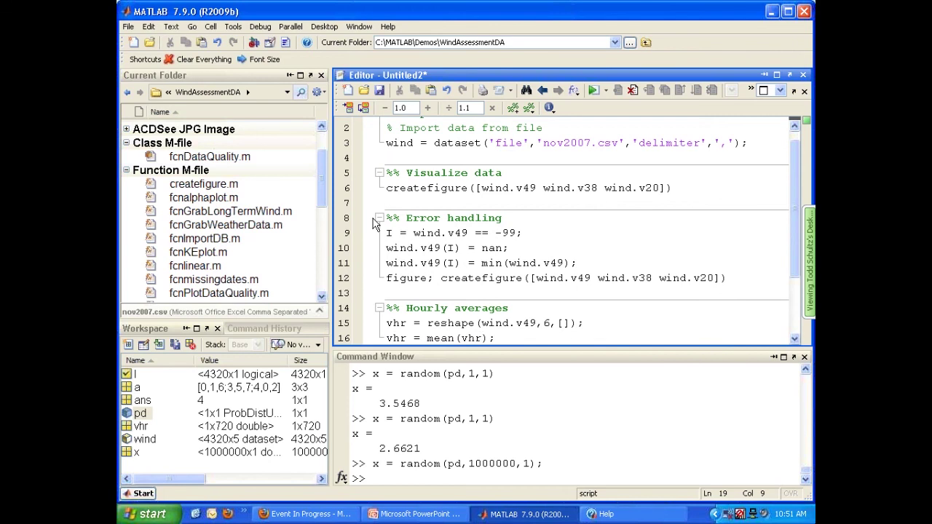
scroll(375, 226, "up", 1)
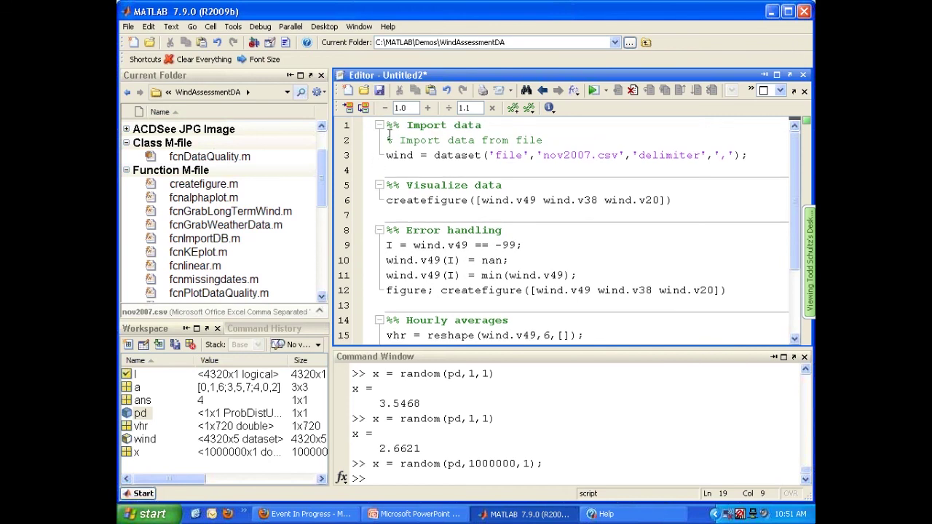
- Save the script as Untitled2.m and insert a blank line at its top
left_click(380, 91)
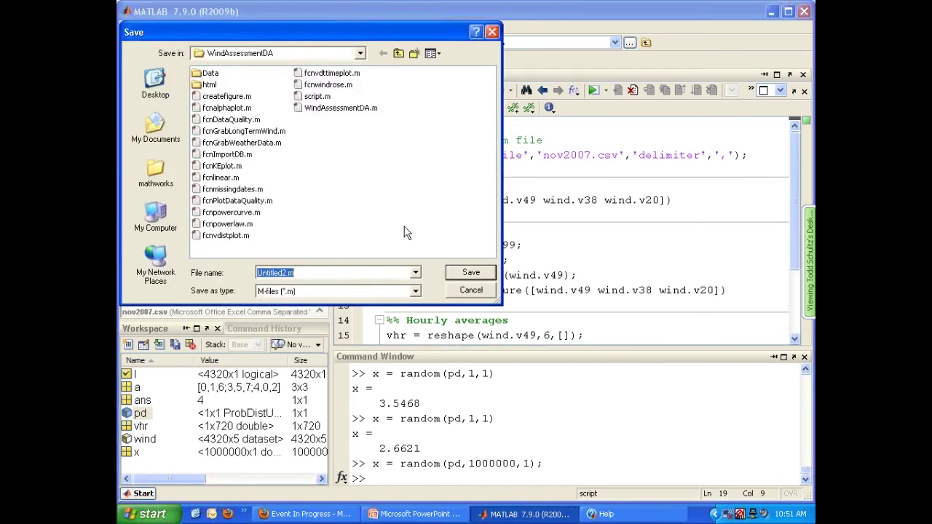
left_click(471, 273)
left_click_drag(387, 184, 386, 124)
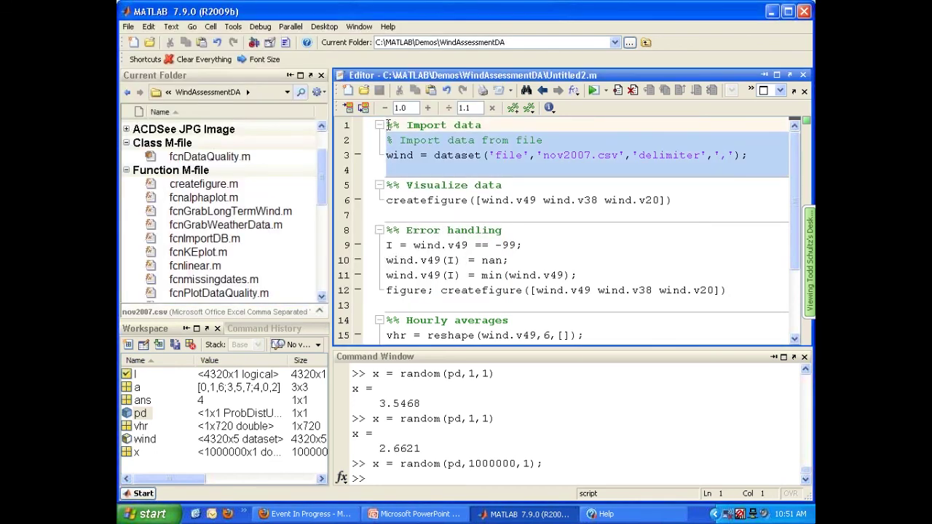
key("Return")
key("Return")
key("Up")
key("Up")
- Add '%% Wind data analysis' and '% Analysis data from met tower.' at the top, then save
type("%% ")
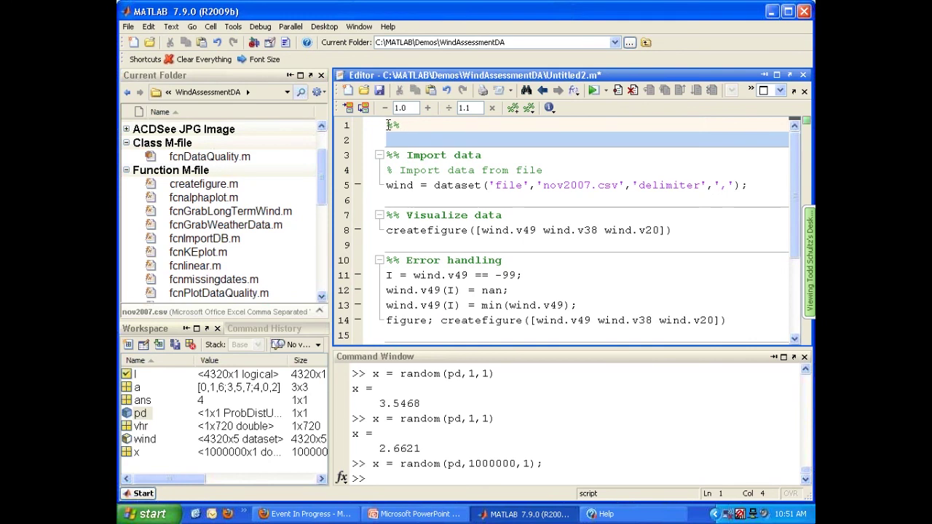
type("Wind data analysis")
key("Return")
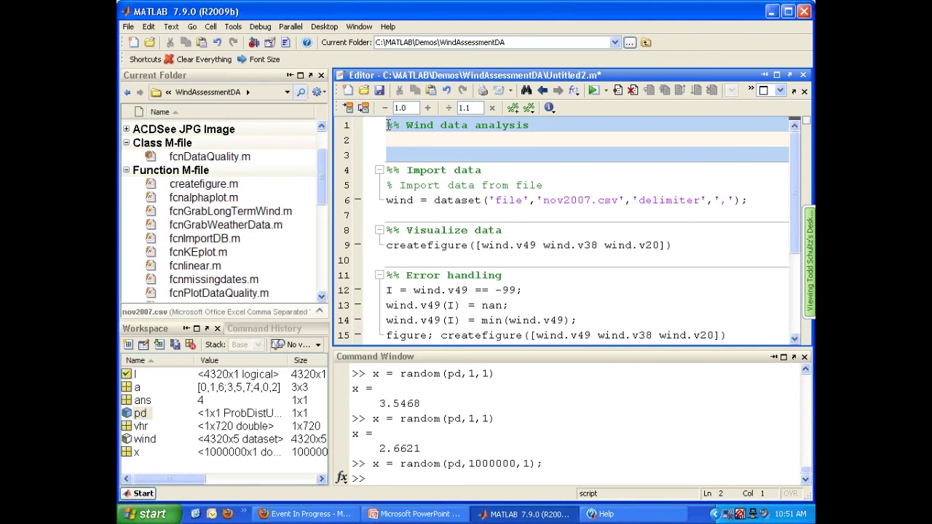
type("% Analysis ")
type("data from")
type(" net")
key("BackSpace")
key("BackSpace")
key("BackSpace")
key("BackSpace")
type("met tower.")
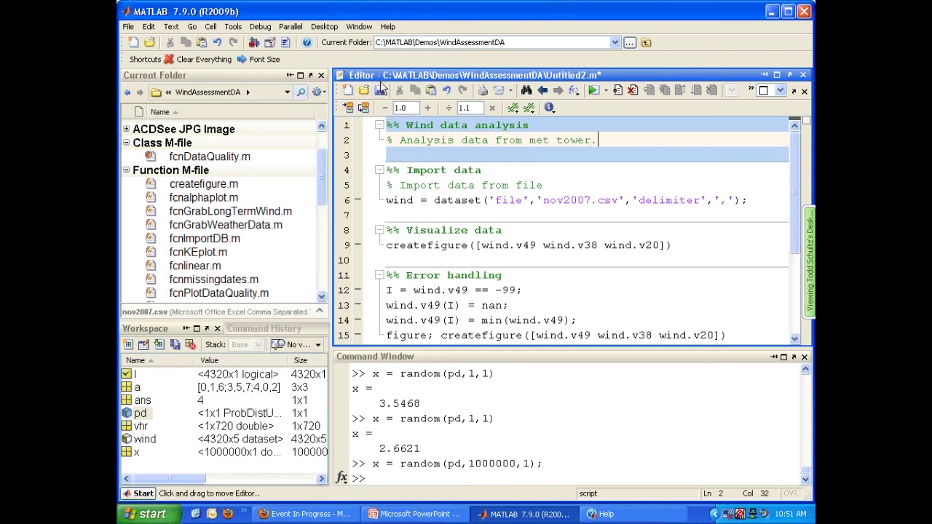
left_click(379, 90)
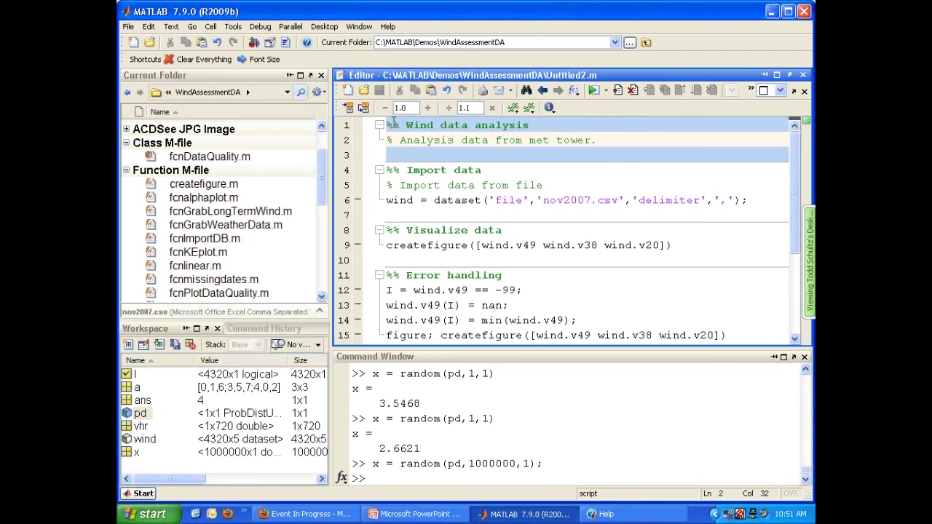
- Set the Untitled2.m publish configuration's output file format to doc and publish it
left_click(509, 90)
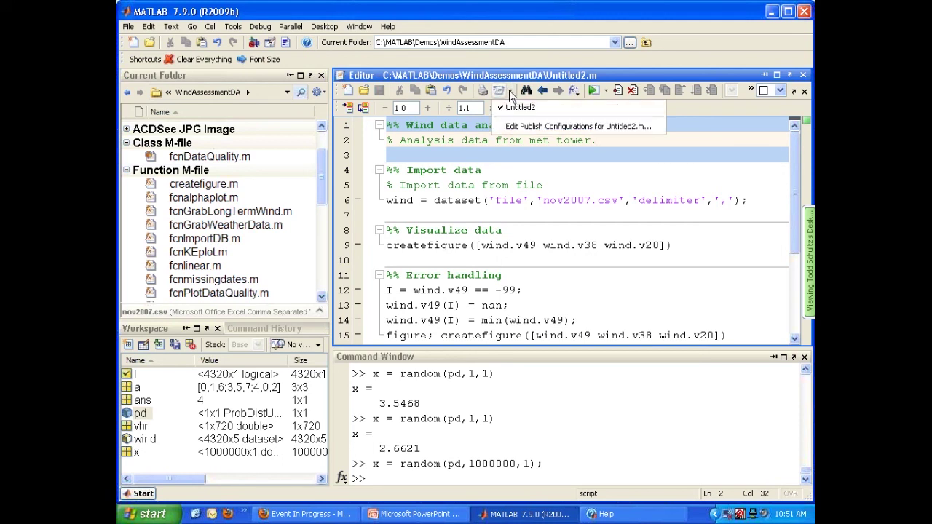
left_click(520, 127)
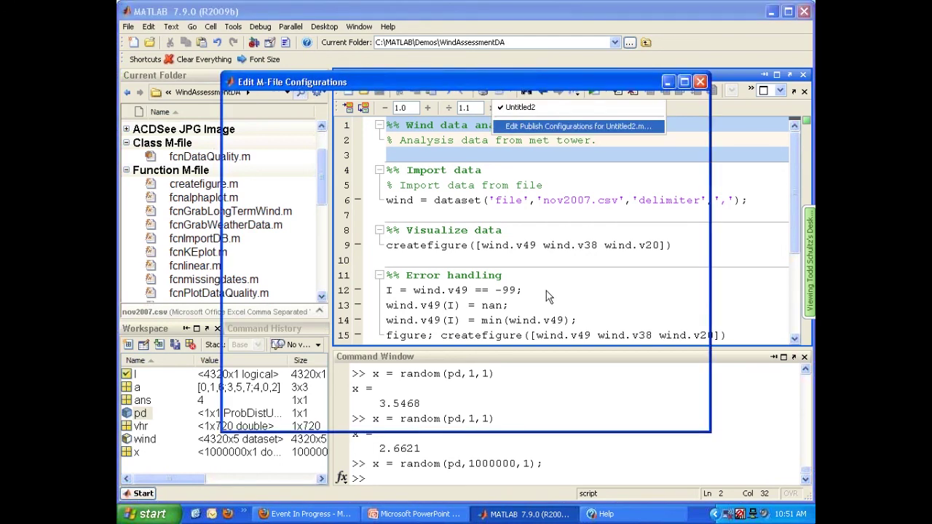
left_click(535, 266)
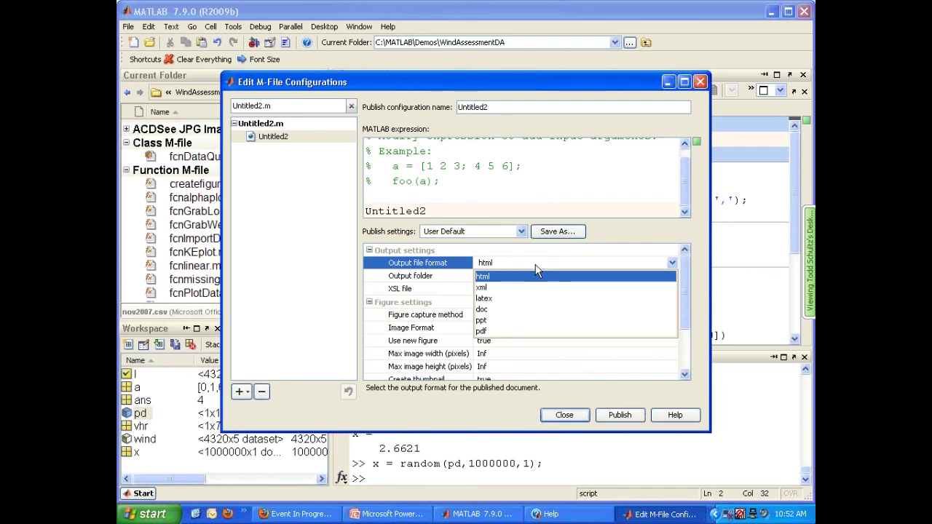
left_click(512, 311)
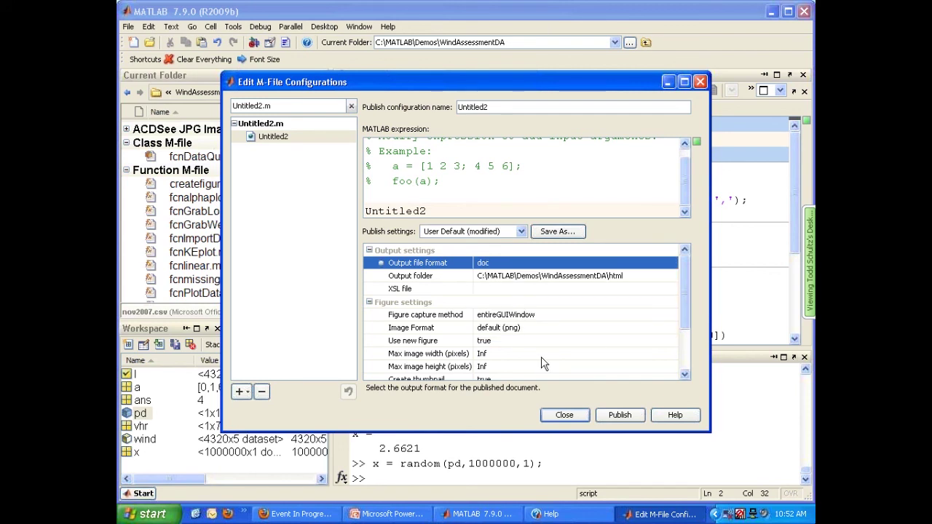
left_click(625, 421)
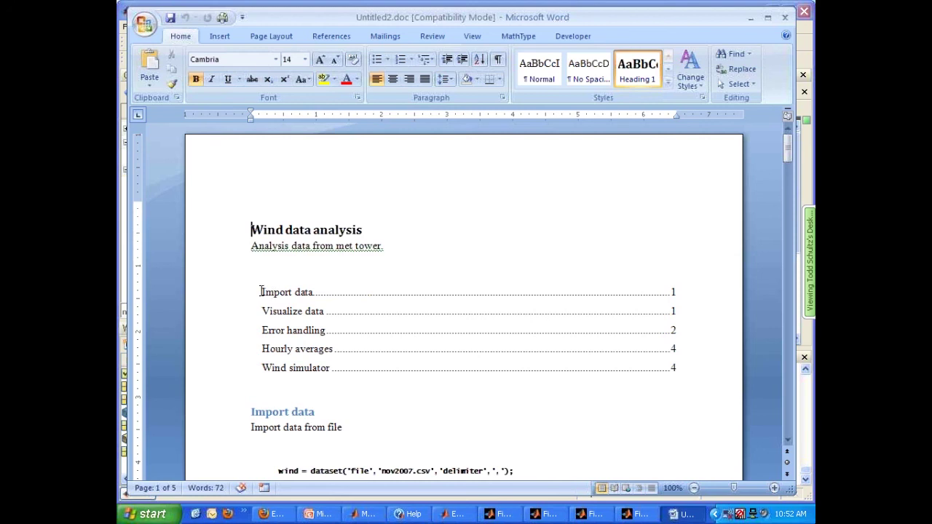
left_click_drag(262, 291, 312, 291)
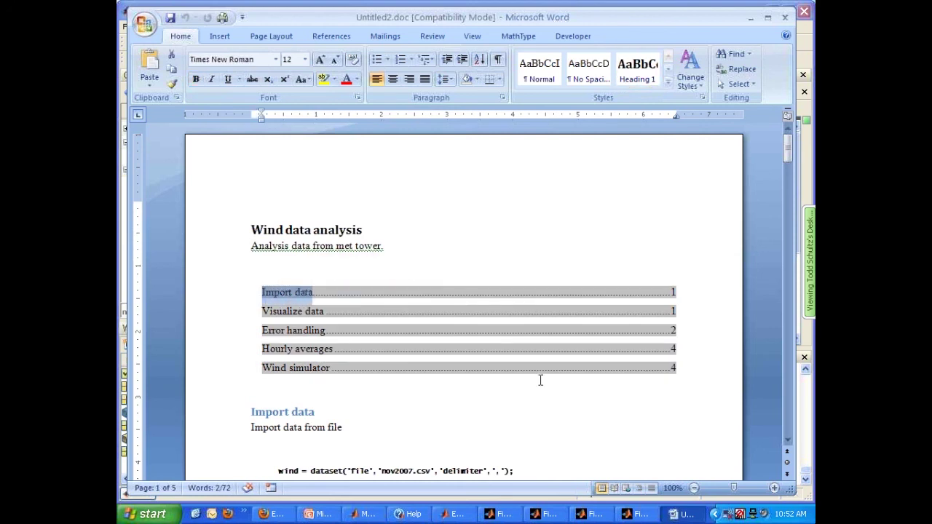
left_click(598, 380)
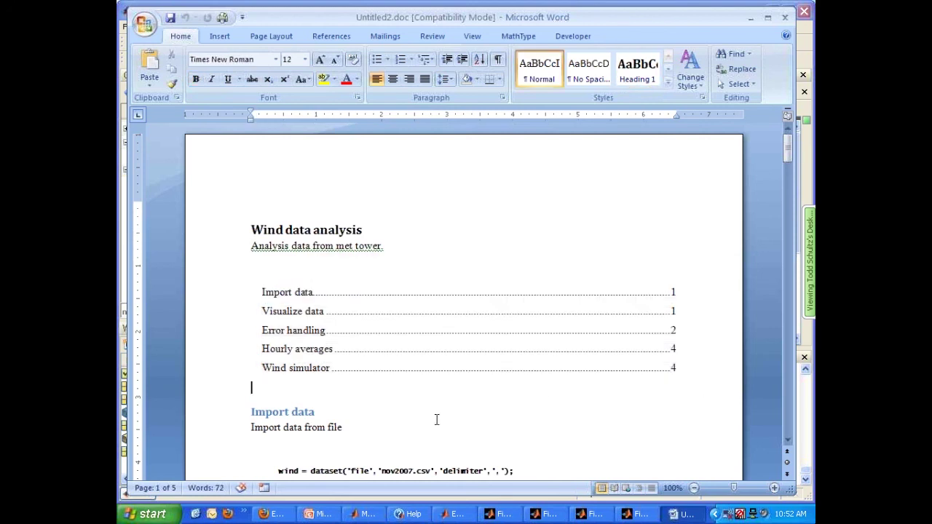
scroll(416, 417, "down", 4)
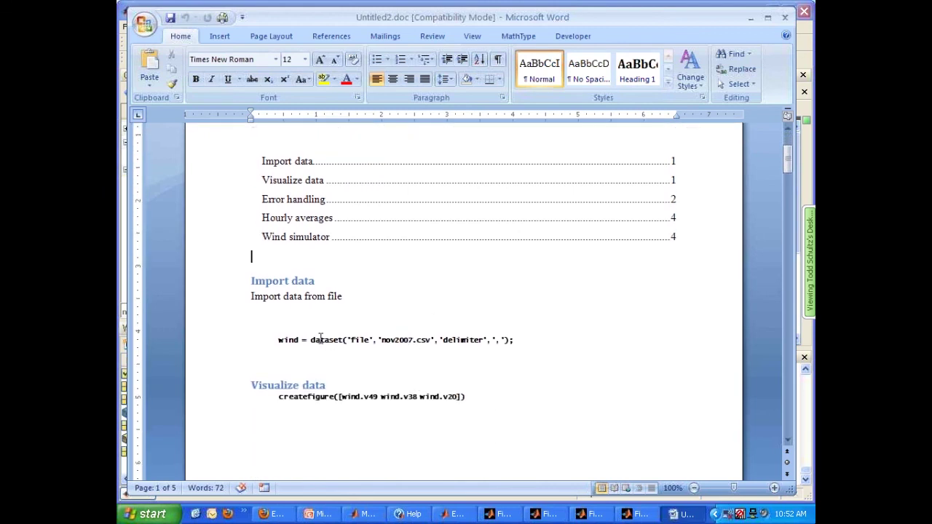
left_click(348, 297)
scroll(380, 300, "down", 3)
scroll(380, 298, "down", 12)
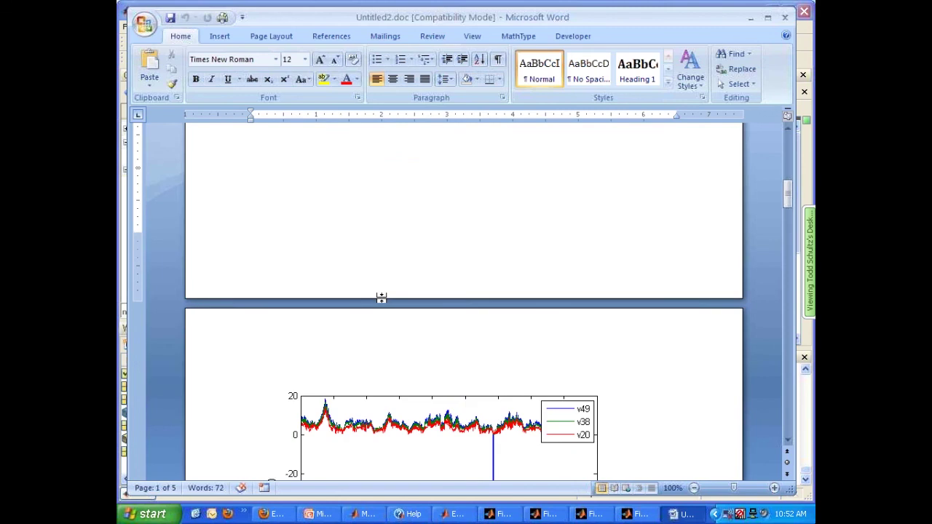
scroll(381, 297, "down", 5)
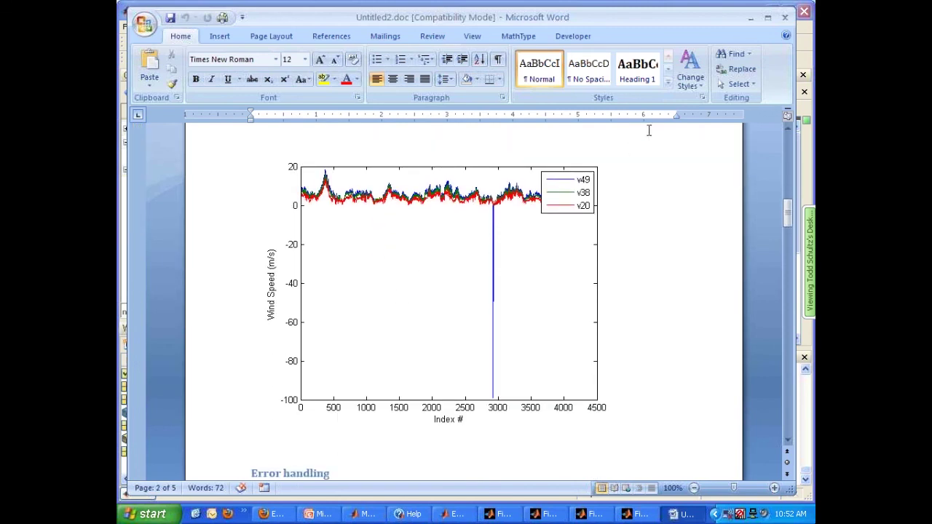
- Close the Word report, the publish configuration window and the script editor
left_click(782, 21)
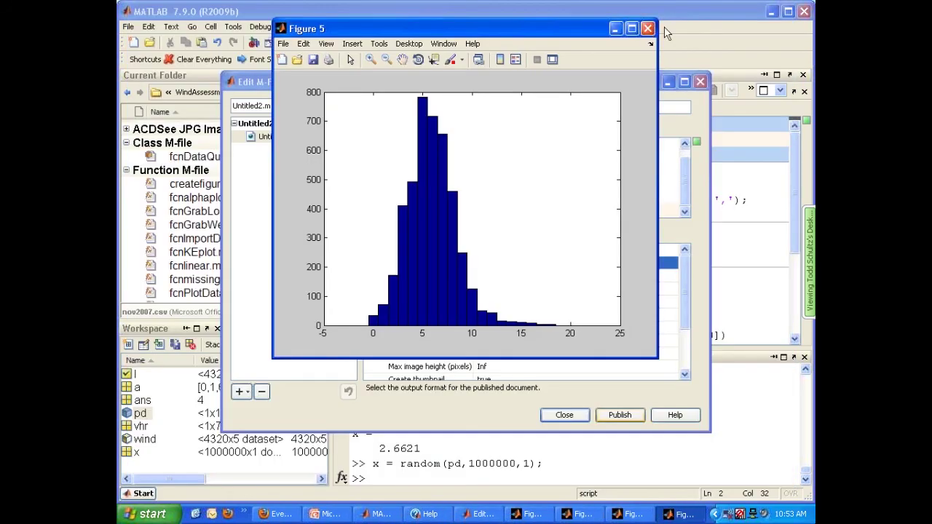
left_click(700, 80)
left_click(700, 78)
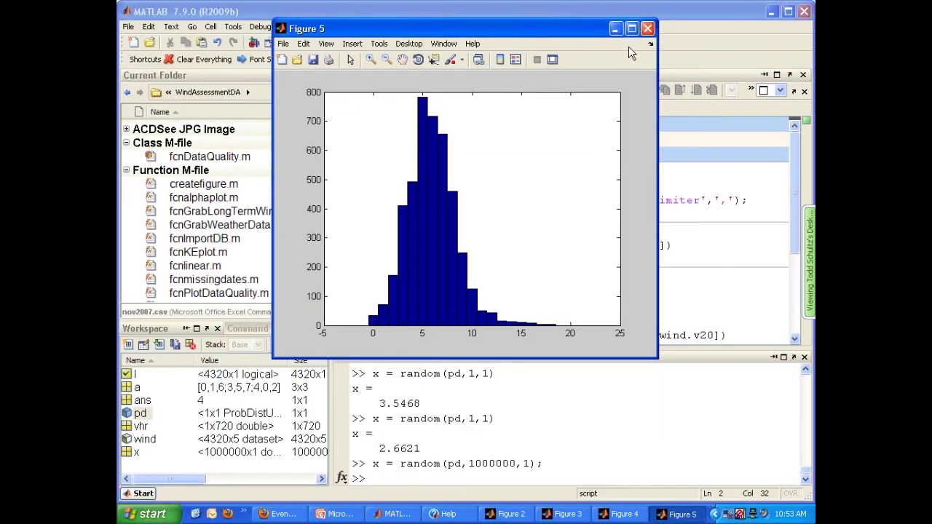
left_click(803, 74)
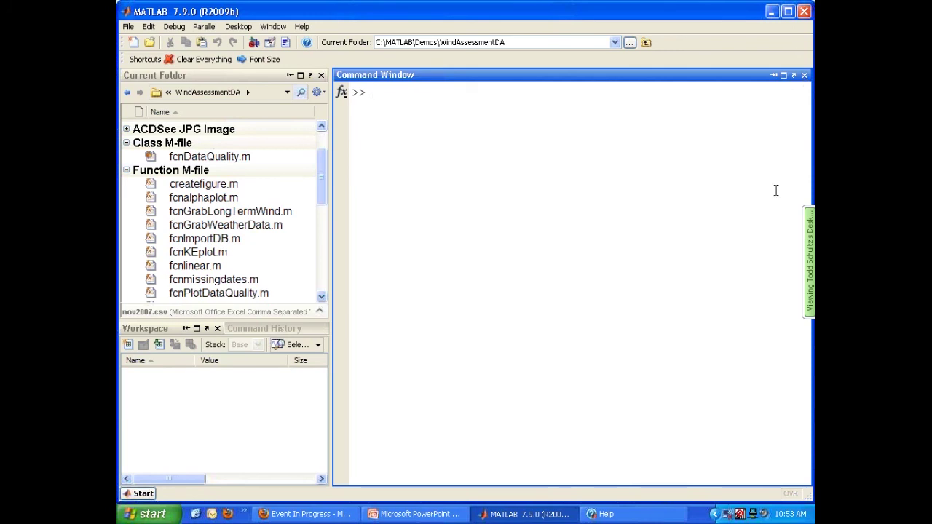
- Switch to WindWebinar.pptx in PowerPoint, showing slide 3 of 4
left_click(433, 514)
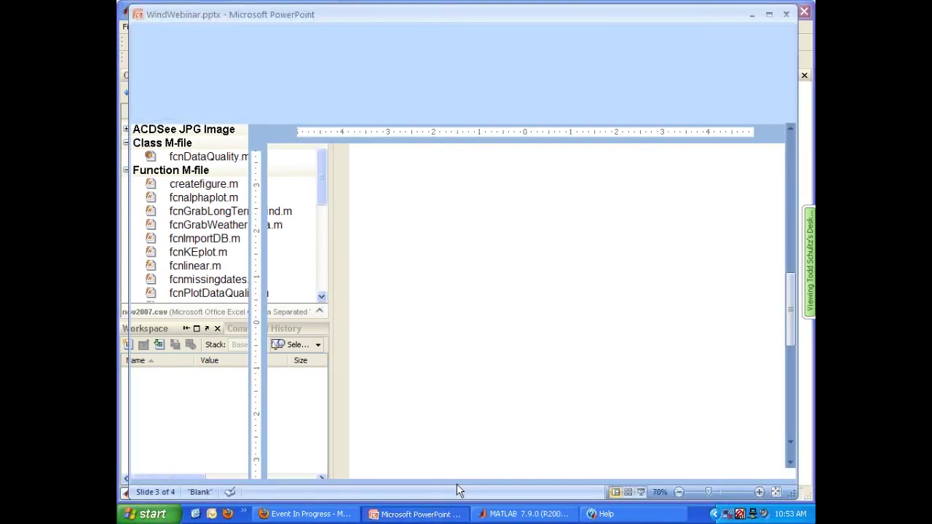